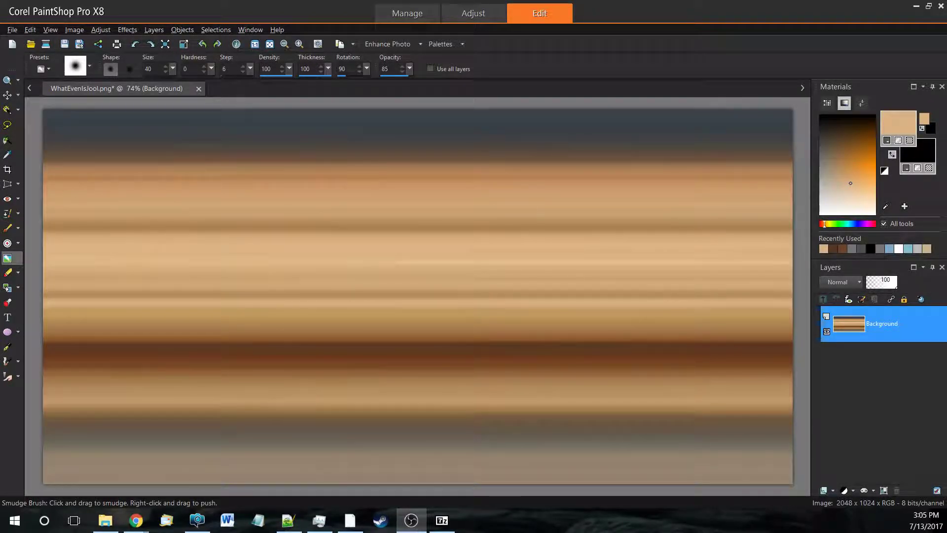
- Duplicate the Background layer to create Copy of Background
scroll(373, 351, down, 2)
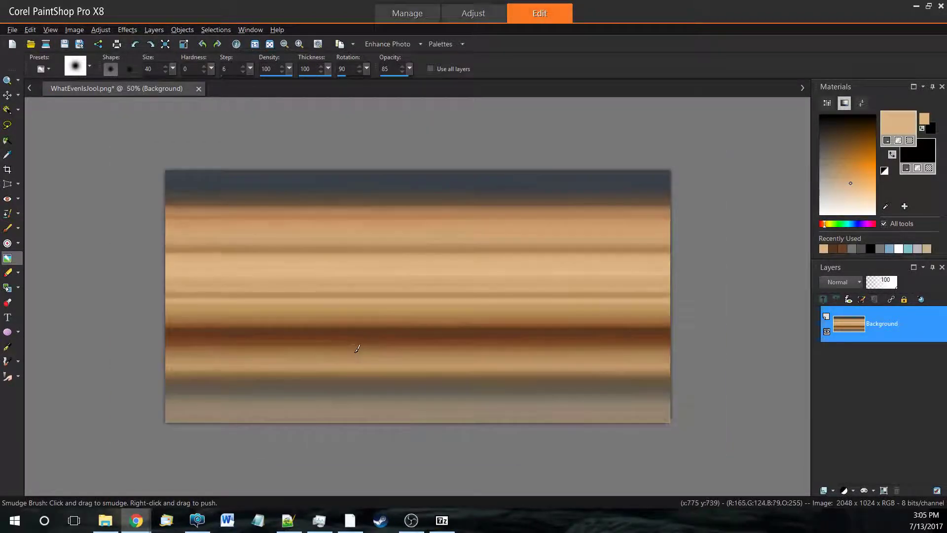
right_click(897, 328)
click(849, 341)
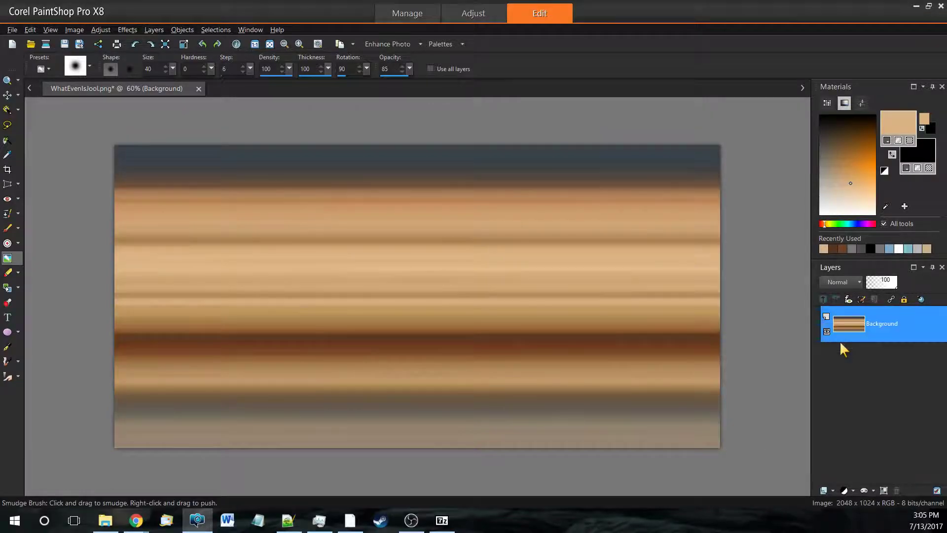
- Smudge the dark brown band's top edge into curling wave swirls across the image
scroll(142, 341, up, 2)
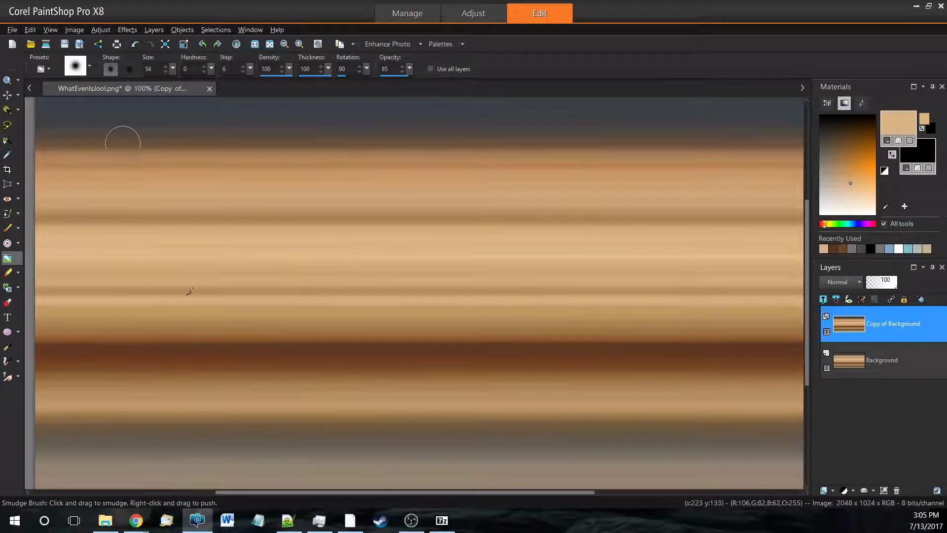
scroll(122, 447, up, 2)
drag(212, 412, 190, 383)
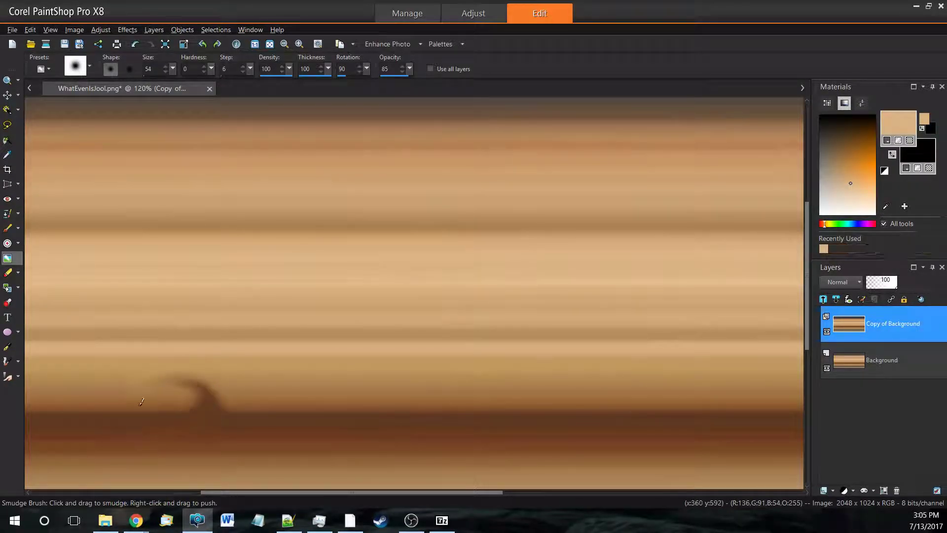
mouse_move(148, 420)
mouse_down()
mouse_move(317, 424)
mouse_move(356, 408)
mouse_move(498, 401)
mouse_move(541, 413)
mouse_move(584, 385)
mouse_move(610, 397)
mouse_move(711, 410)
mouse_move(704, 402)
mouse_move(788, 392)
mouse_move(750, 424)
mouse_up()
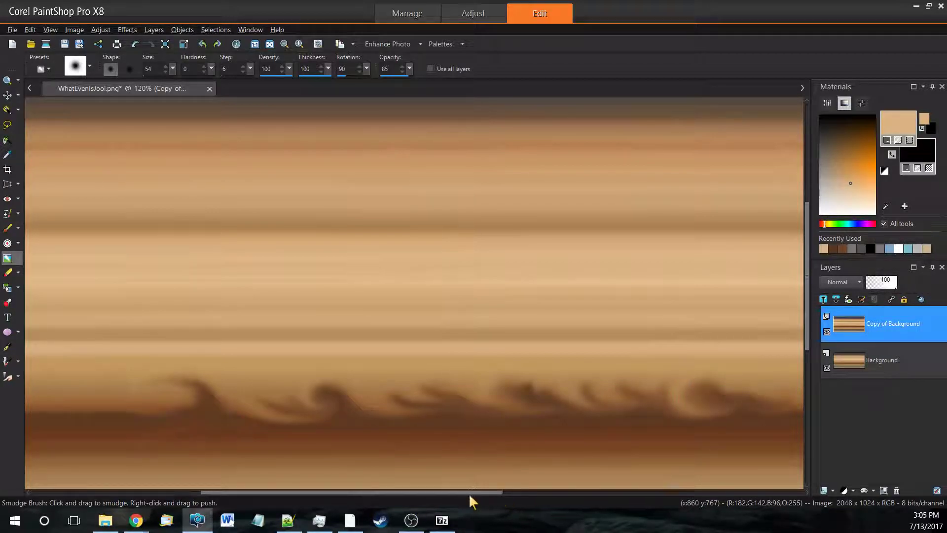
drag(470, 494, 576, 493)
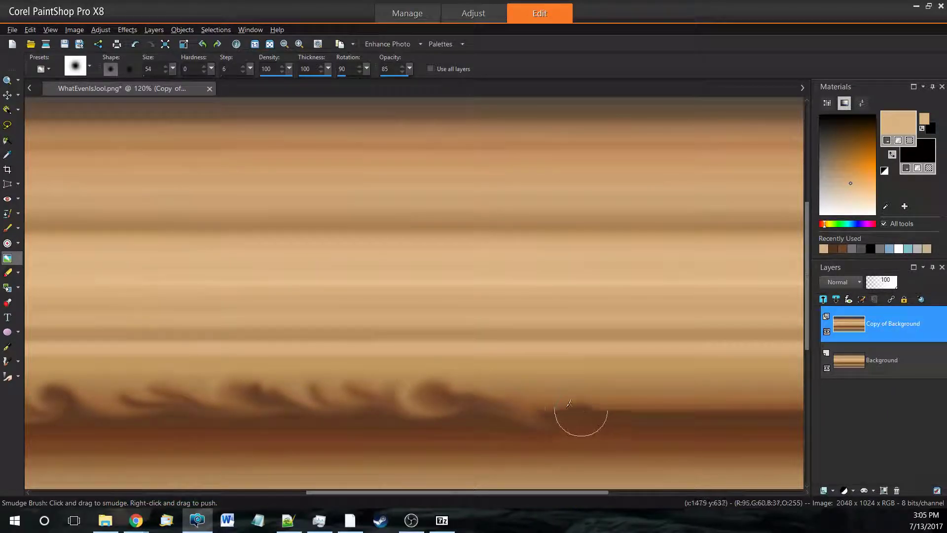
mouse_move(569, 404)
mouse_down()
mouse_move(544, 396)
mouse_move(682, 401)
mouse_move(660, 436)
mouse_up()
drag(570, 492, 655, 491)
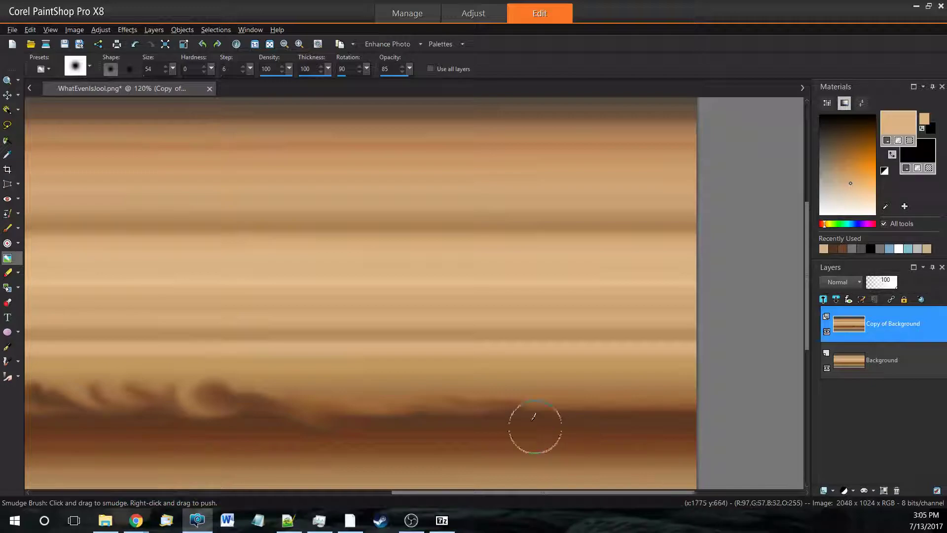
drag(600, 398, 729, 405)
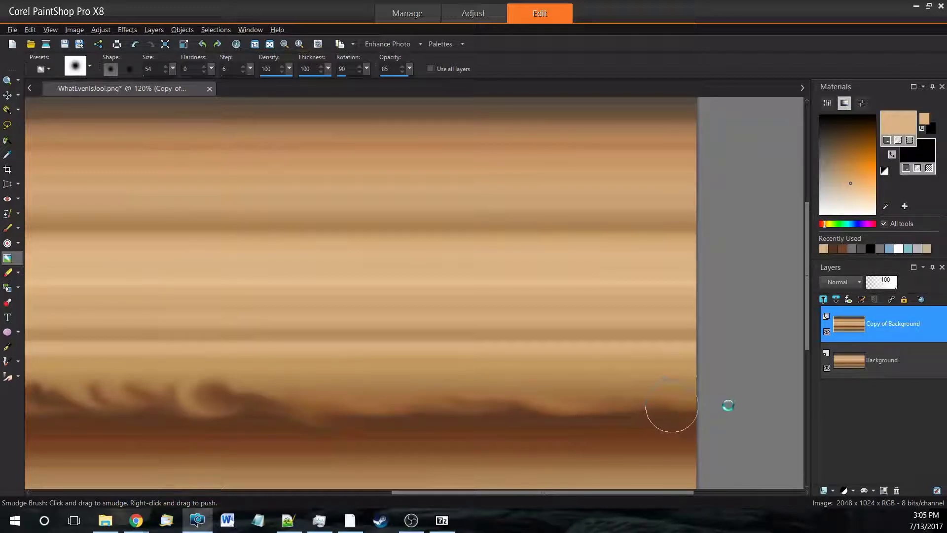
key(ctrl+w)
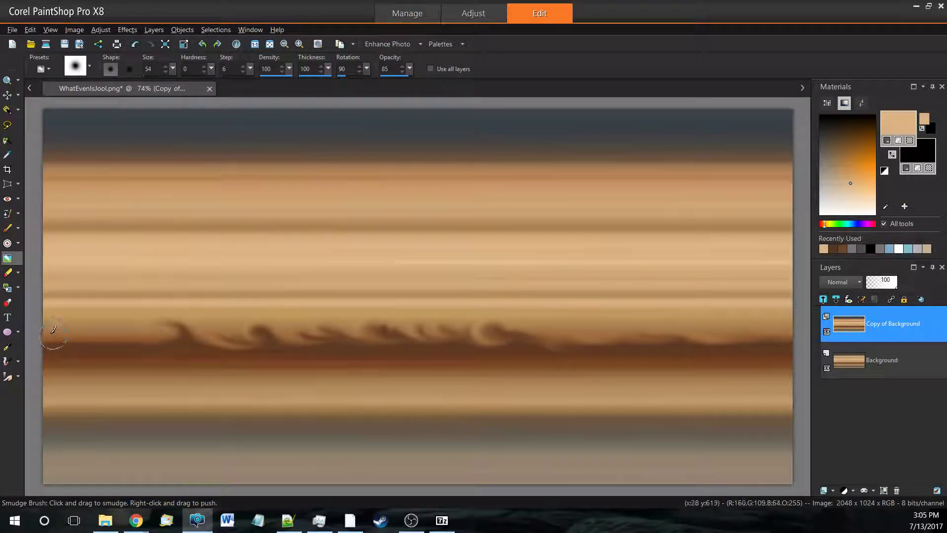
- Smudge the thin light band and thin dark band above the brown band into wavy wisps
drag(54, 330, 120, 327)
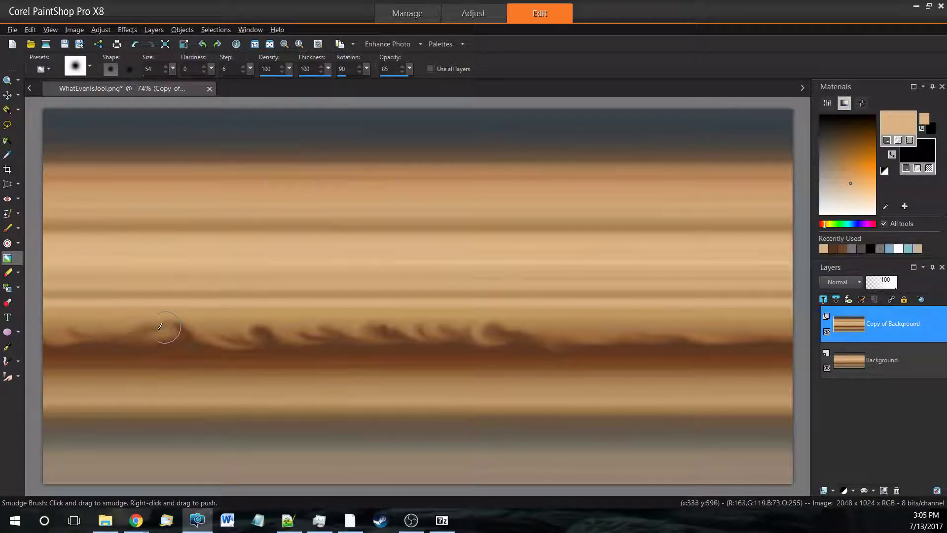
mouse_move(162, 326)
mouse_down()
mouse_move(148, 349)
mouse_move(165, 336)
mouse_move(128, 345)
mouse_move(217, 358)
mouse_up()
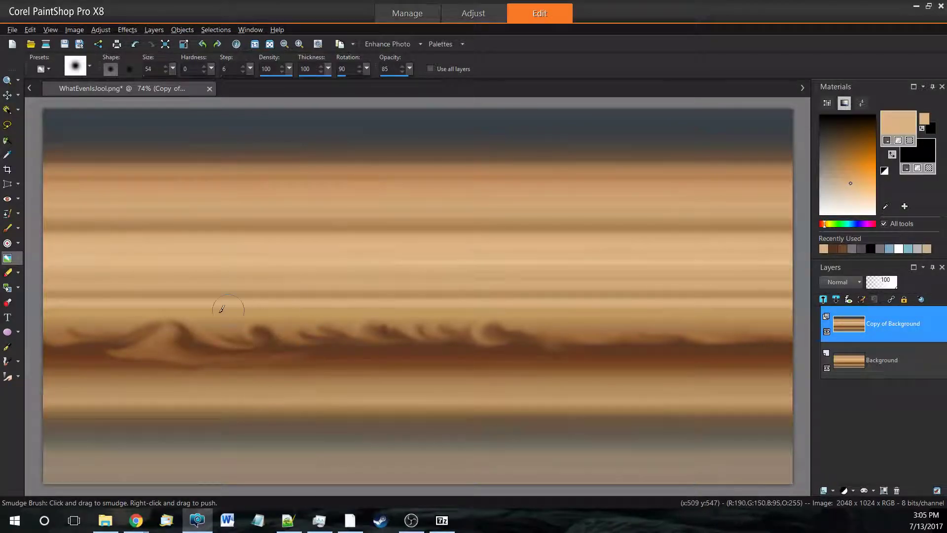
mouse_move(307, 283)
mouse_down()
mouse_move(338, 294)
mouse_move(399, 285)
mouse_move(388, 295)
mouse_up()
mouse_move(448, 292)
mouse_down()
mouse_move(476, 286)
mouse_move(513, 296)
mouse_move(582, 281)
mouse_move(607, 302)
mouse_move(777, 293)
mouse_up()
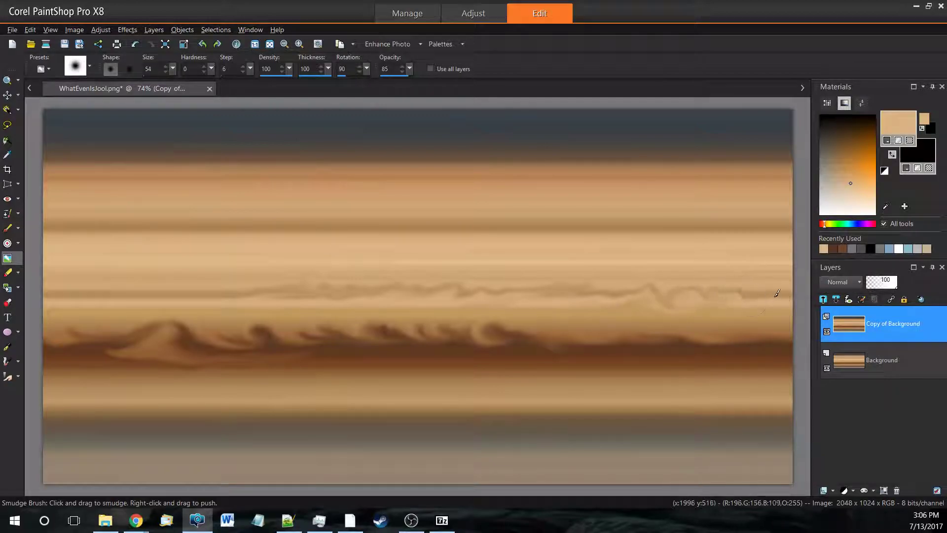
mouse_move(52, 294)
mouse_down()
mouse_move(117, 281)
mouse_move(138, 292)
mouse_move(257, 282)
mouse_up()
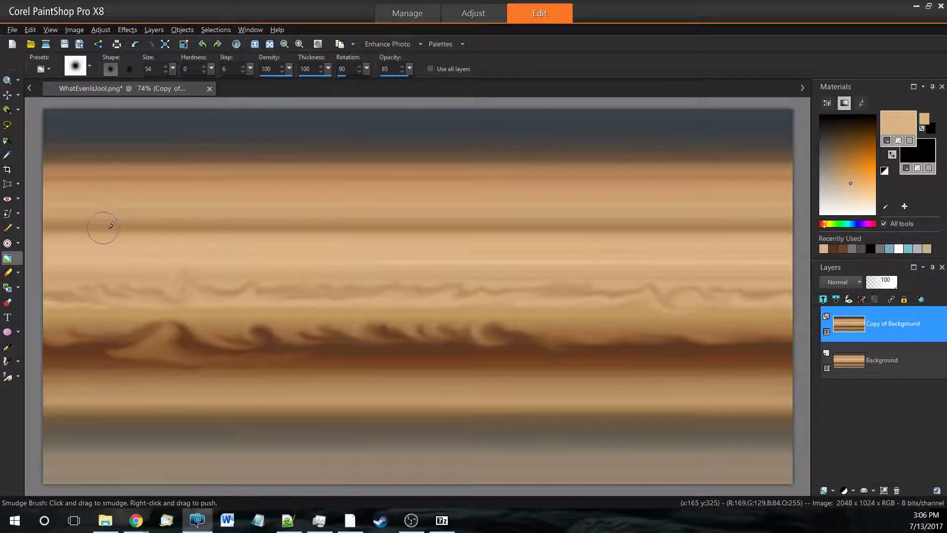
mouse_move(64, 228)
mouse_down()
mouse_move(110, 237)
mouse_move(116, 228)
mouse_move(223, 225)
mouse_up()
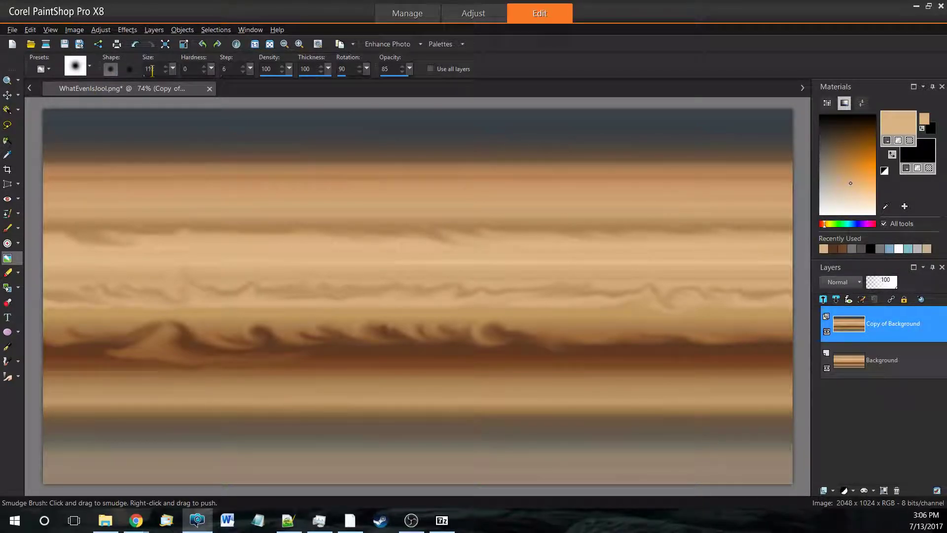
- Set the Smudge Brush size to 148 with reduced thickness
text(8)
double_click(316, 69)
text(88)
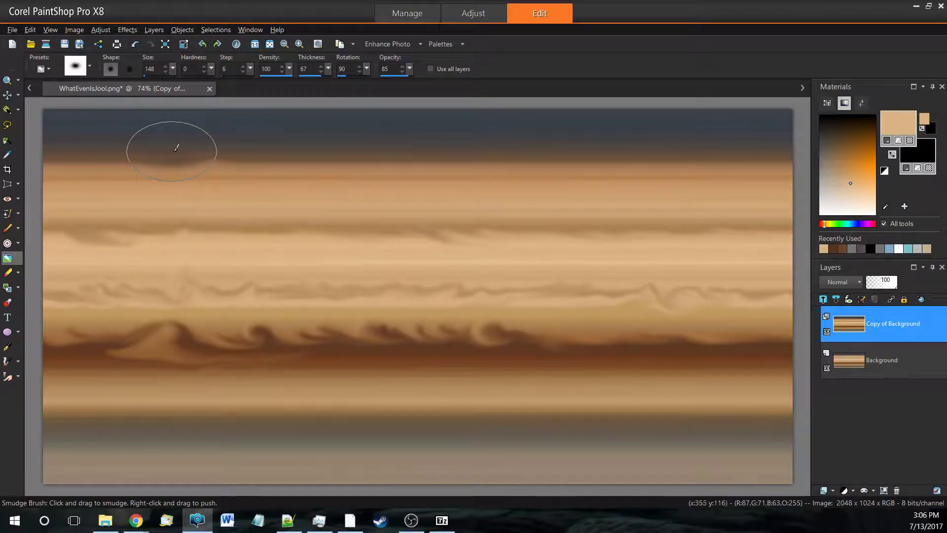
- Smudge the dark top band's lower edge into soft waves
mouse_move(281, 159)
mouse_down()
mouse_move(449, 143)
mouse_move(731, 158)
mouse_up()
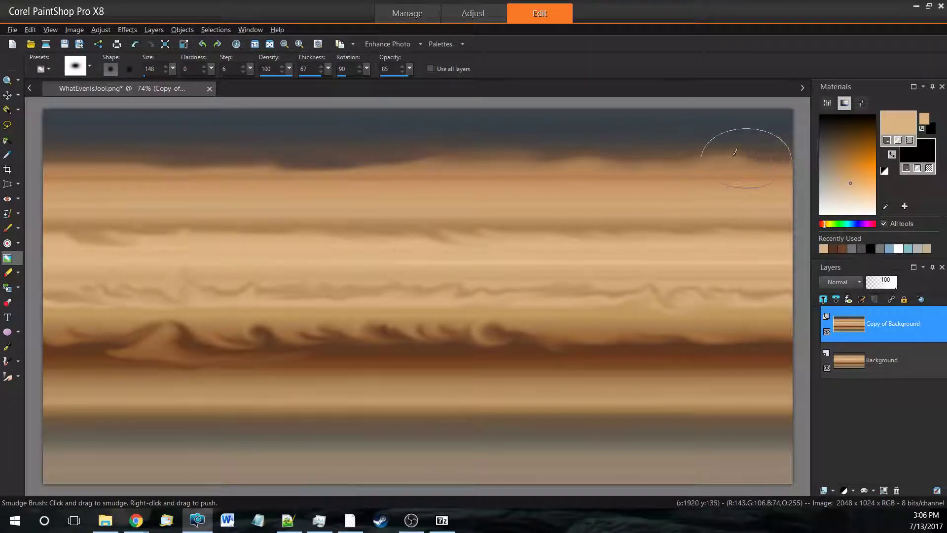
drag(78, 163, 358, 183)
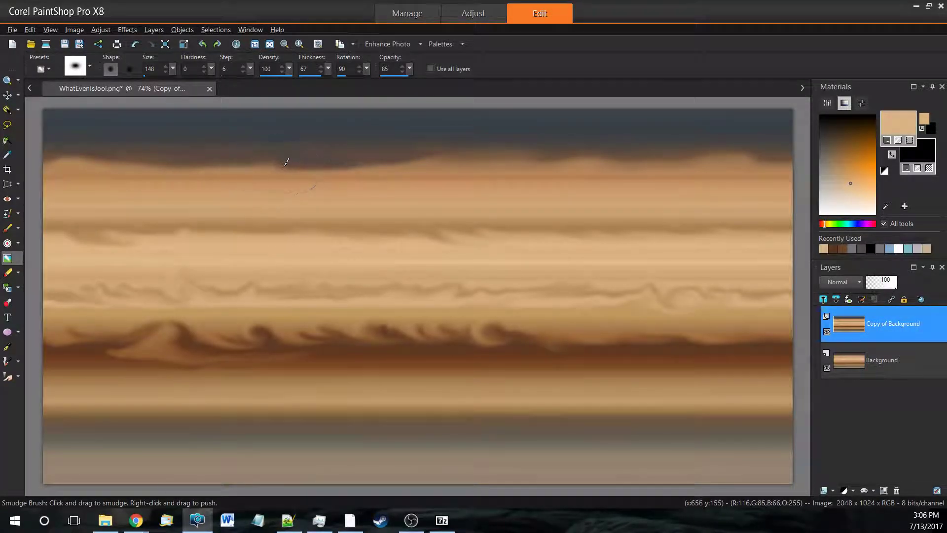
mouse_move(296, 188)
mouse_down()
mouse_move(299, 177)
mouse_move(262, 176)
mouse_up()
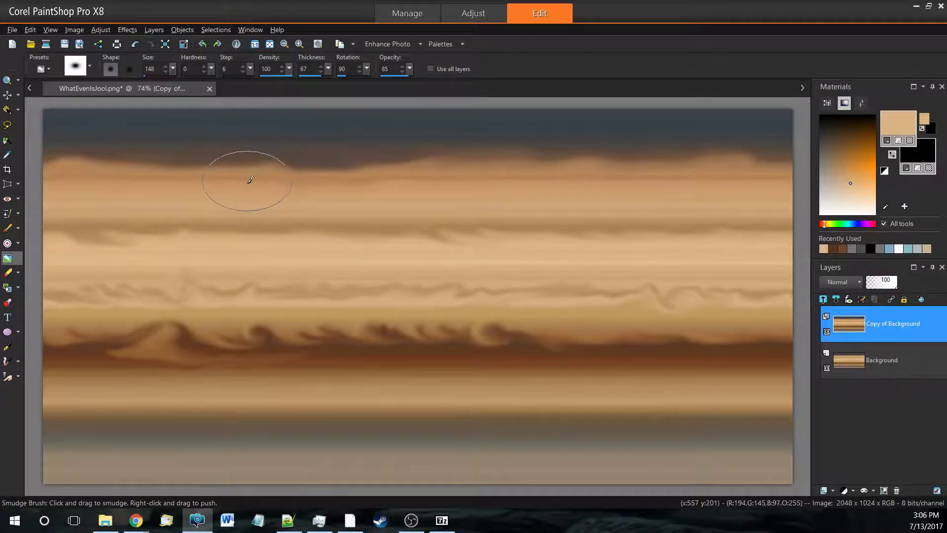
- Smudge the grey lower band's upper edge to the right edge, then restore full thickness
mouse_move(82, 413)
mouse_down()
mouse_move(339, 440)
mouse_move(607, 437)
mouse_up()
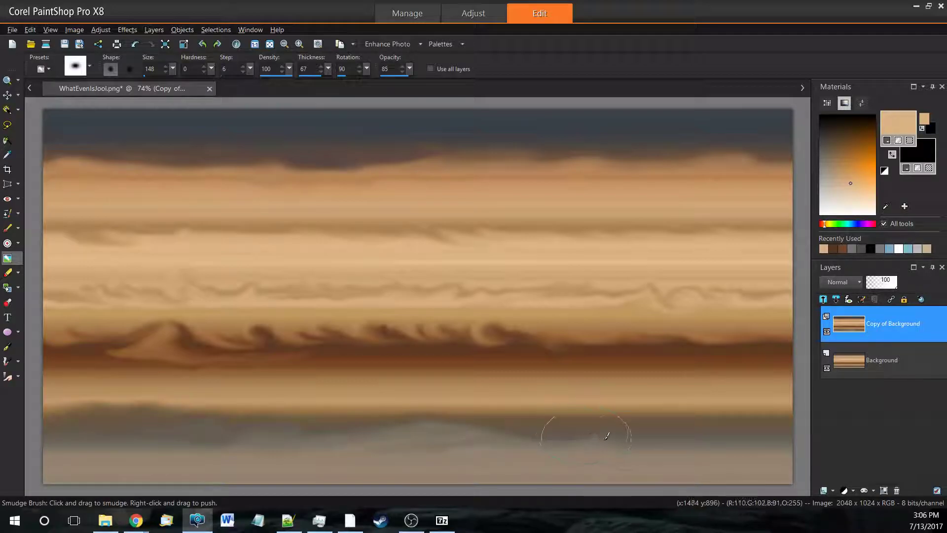
drag(674, 434, 783, 437)
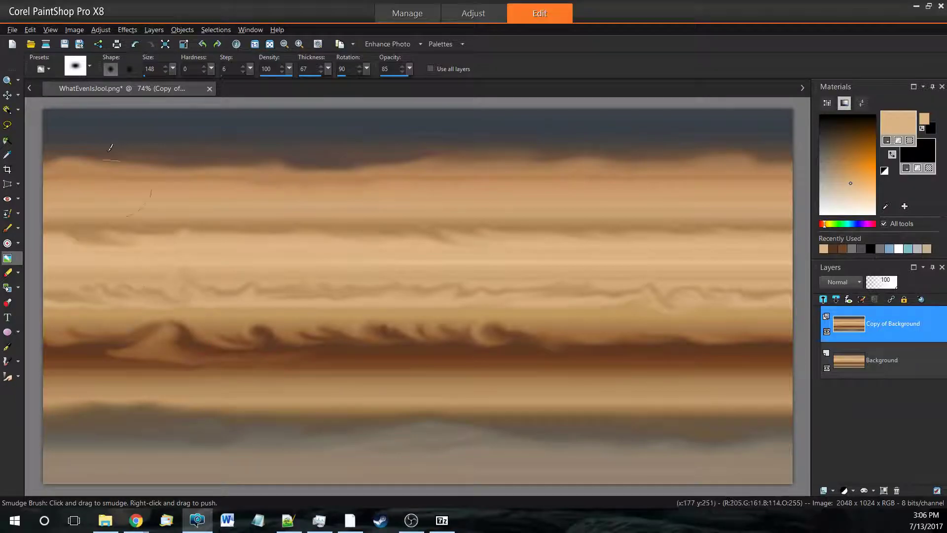
drag(329, 72, 345, 74)
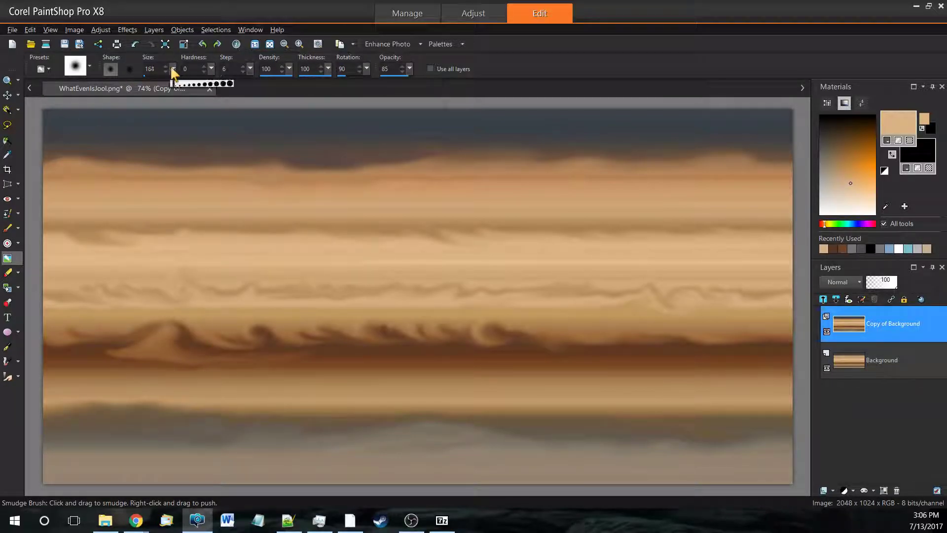
- Set the Smudge Brush size to 139
double_click(148, 69)
text(1)
text(39)
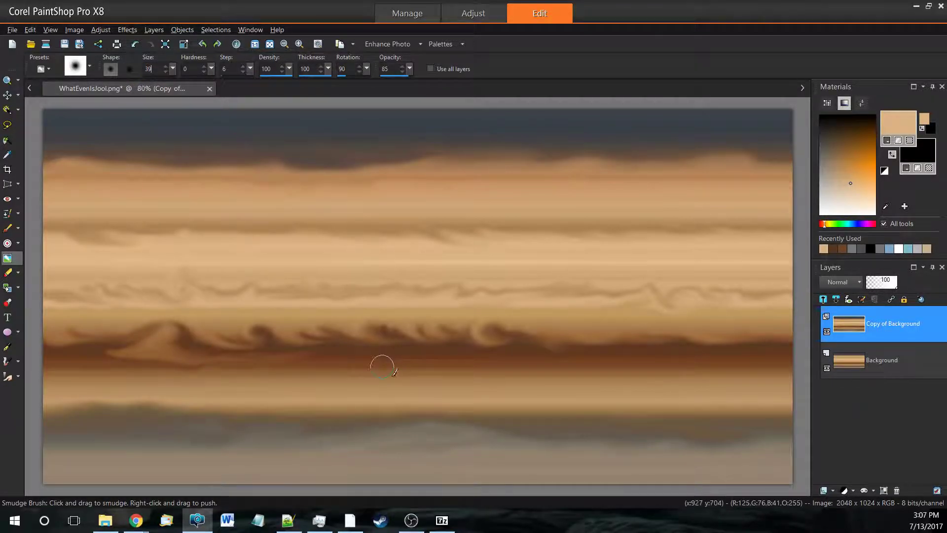
scroll(503, 419, up, 1)
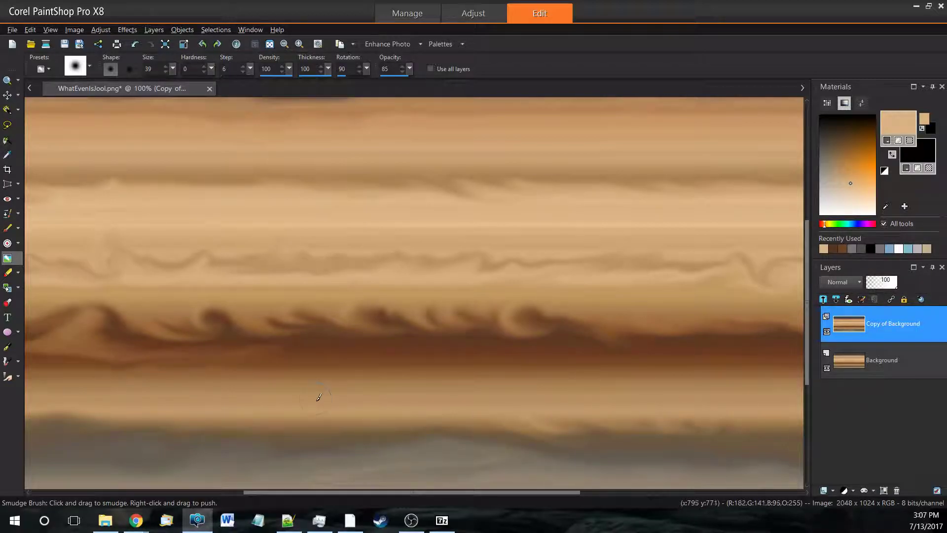
scroll(318, 397, down, 1)
- Push the grey lower band's upper edge upward into a broad wave
drag(256, 404, 256, 400)
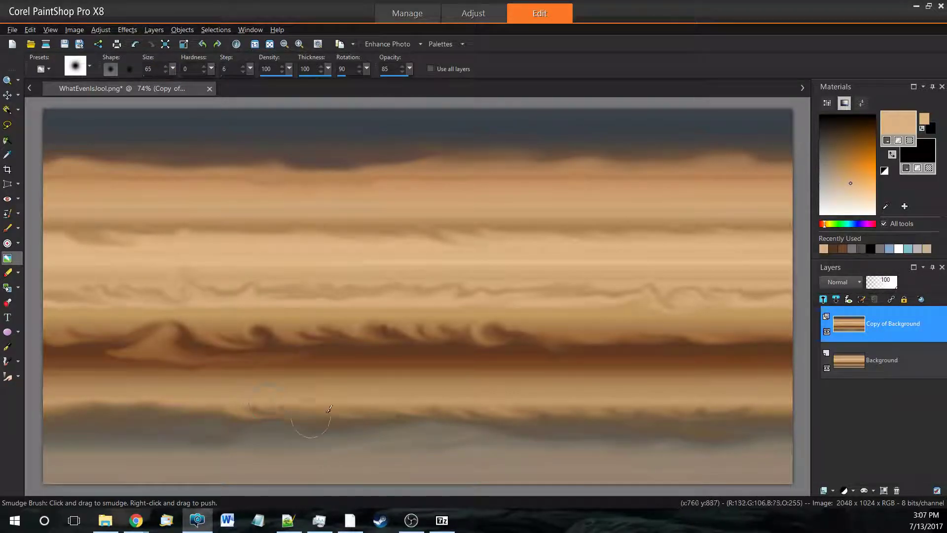
mouse_move(353, 410)
mouse_down()
mouse_move(425, 409)
mouse_move(478, 392)
mouse_up()
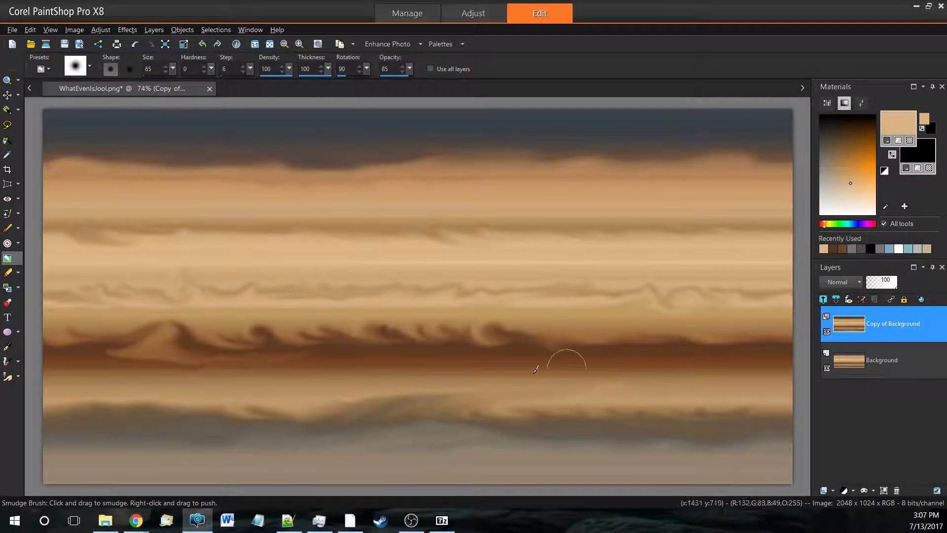
drag(419, 357, 555, 361)
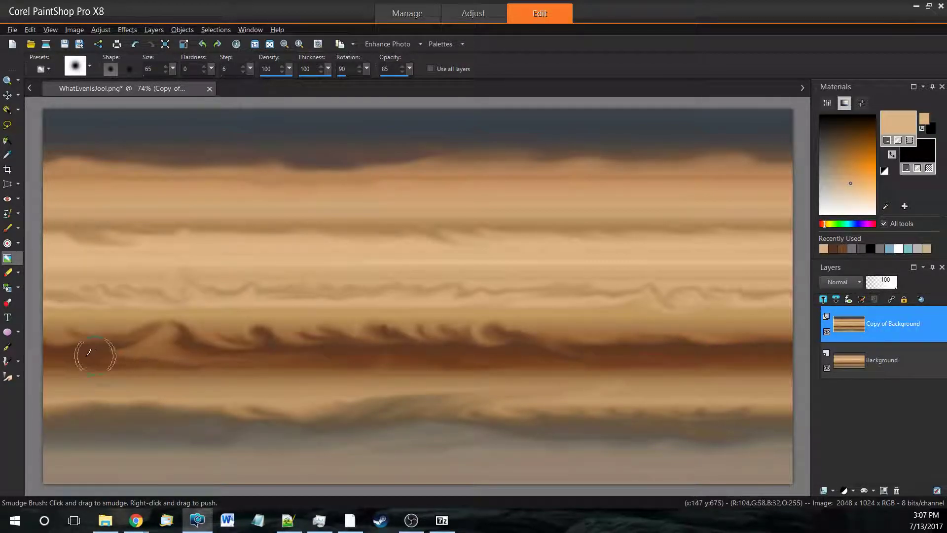
click(111, 30)
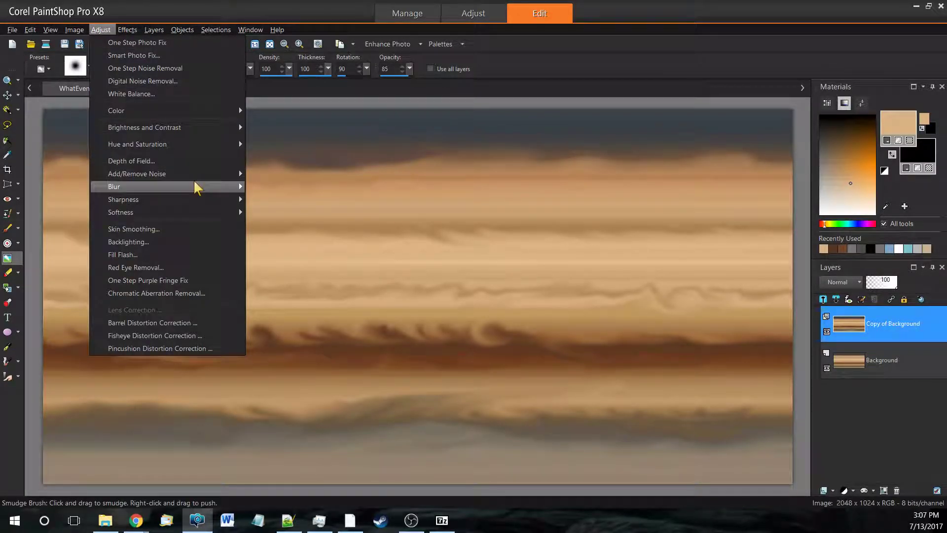
mouse_move(137, 173)
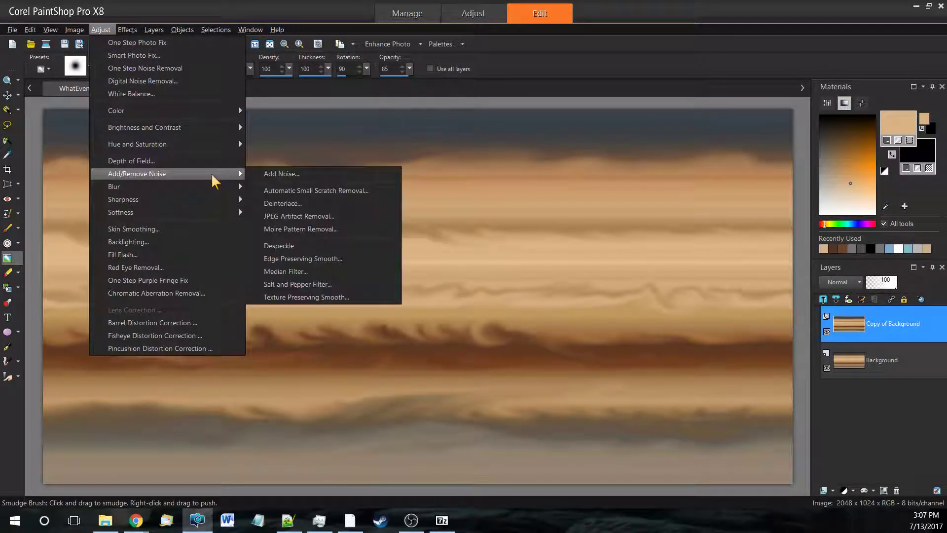
- Apply Edge Preserving Smooth at amount 5 to the Copy of Background layer
click(320, 258)
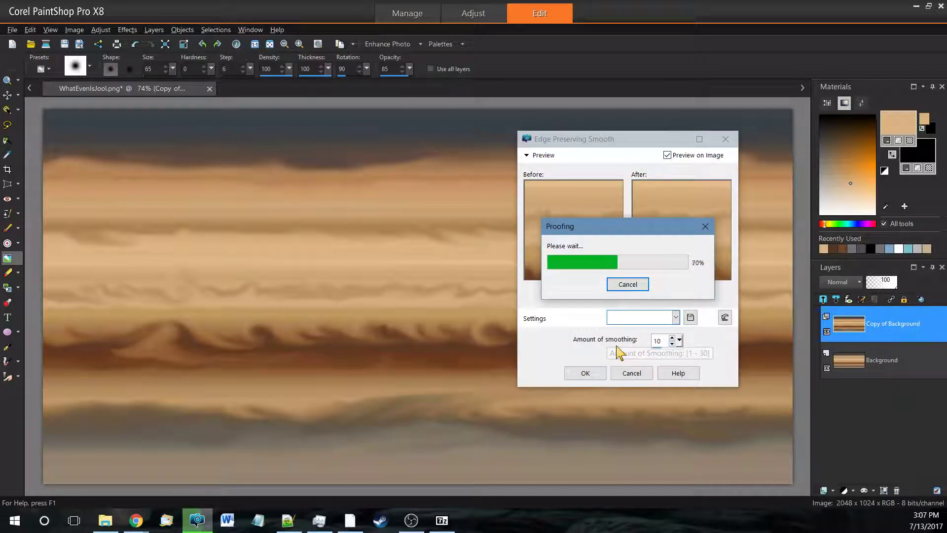
scroll(352, 368, up, 4)
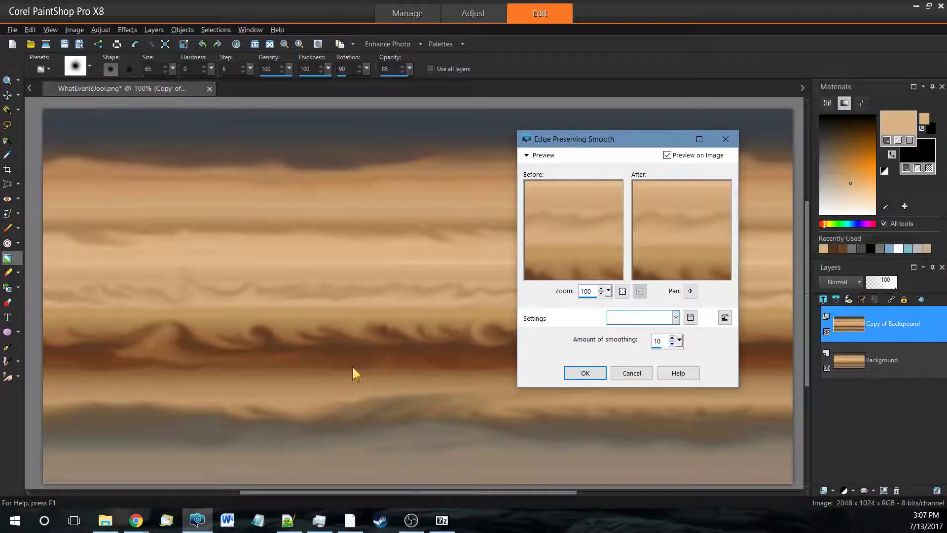
scroll(351, 366, up, 1)
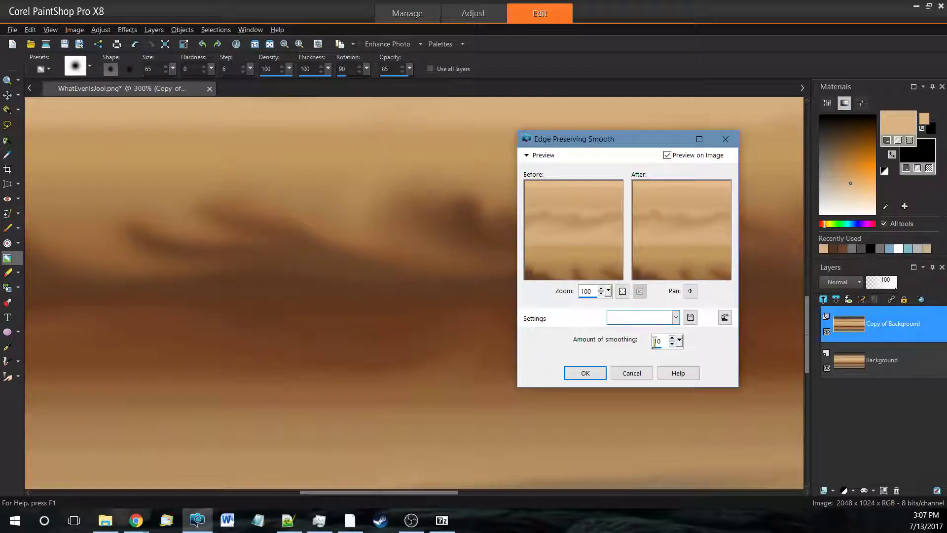
scroll(664, 341, up, 2)
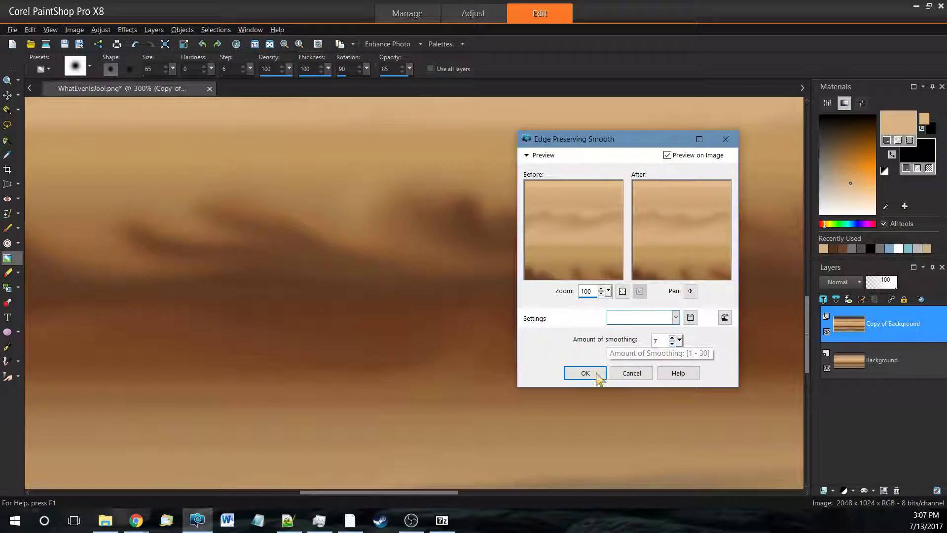
scroll(664, 341, down, 1)
click(588, 373)
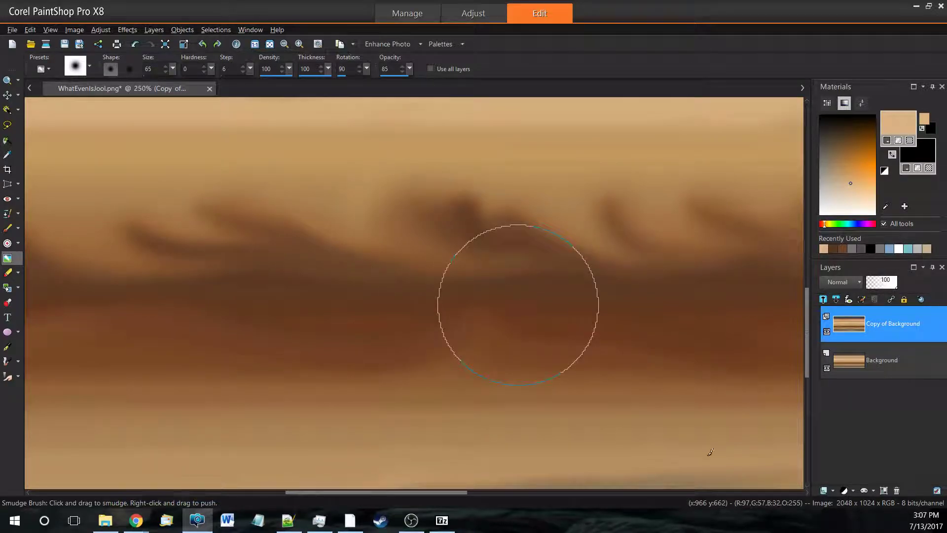
scroll(44, 101, down, 3)
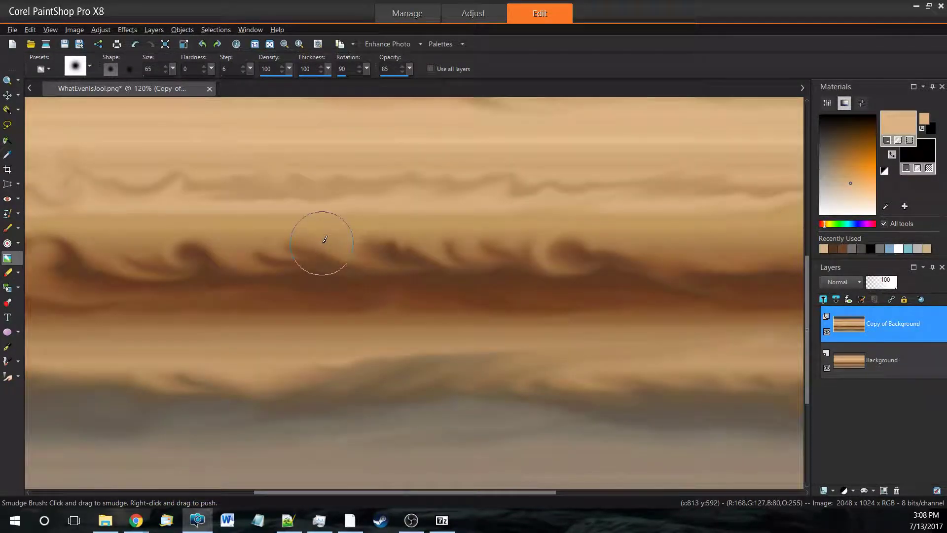
scroll(323, 241, down, 3)
- In the copy layer's properties, try Soft Light and Hard Light blend modes
right_click(850, 331)
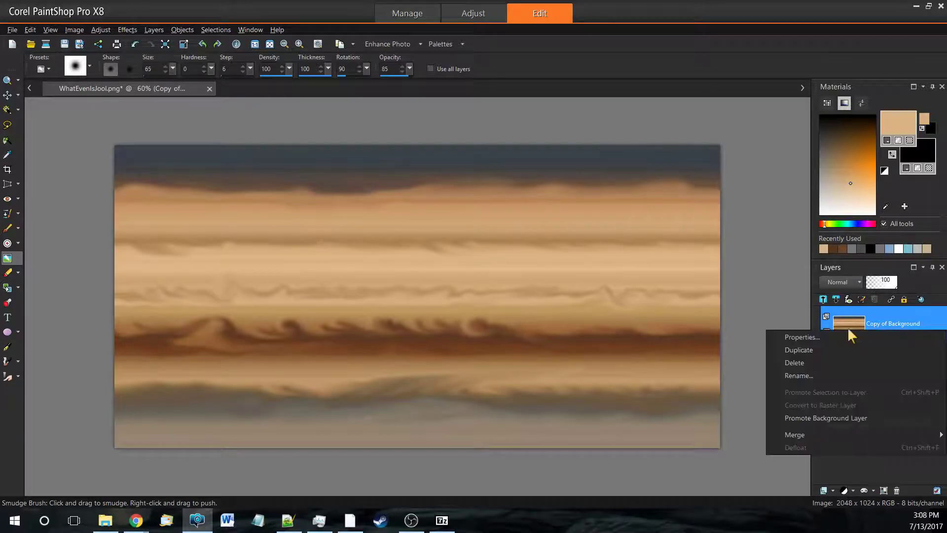
click(803, 337)
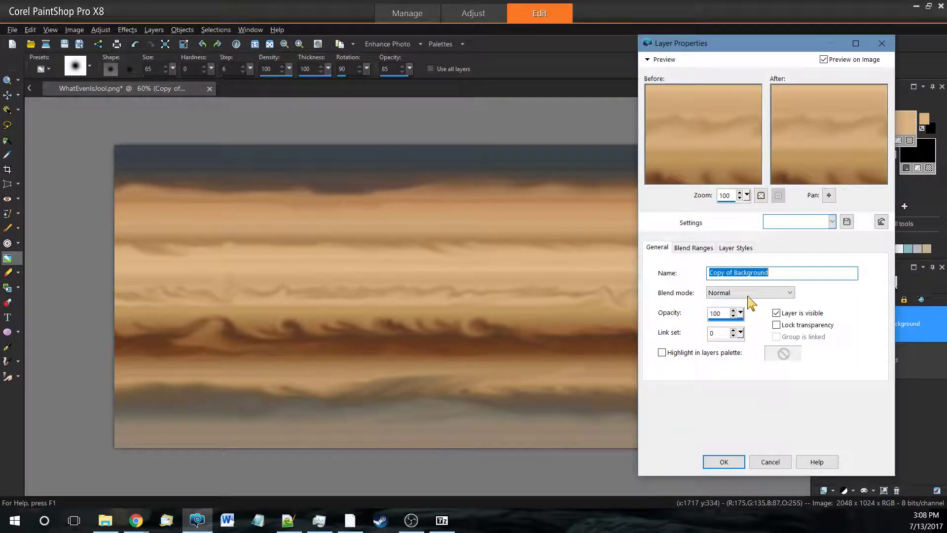
click(748, 295)
click(737, 437)
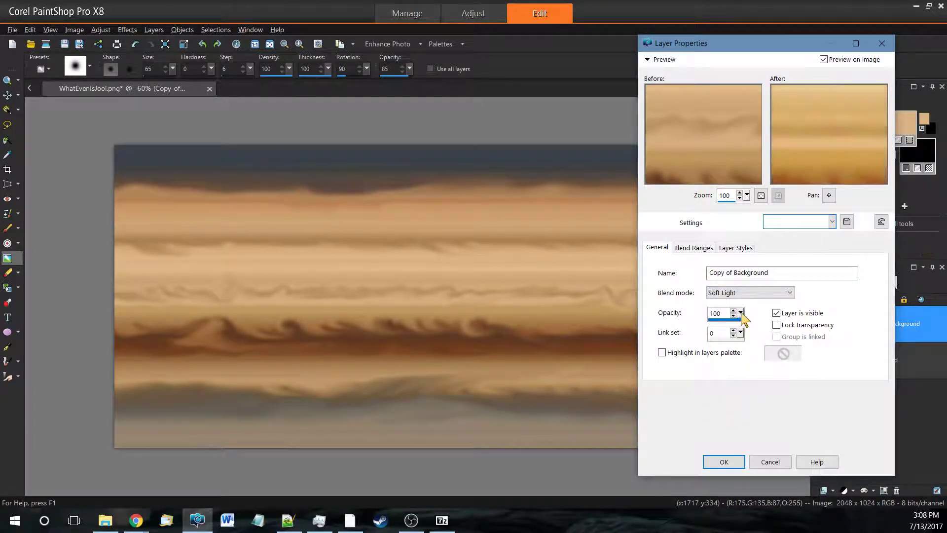
mouse_move(742, 314)
mouse_down()
mouse_move(731, 321)
mouse_move(744, 322)
mouse_up()
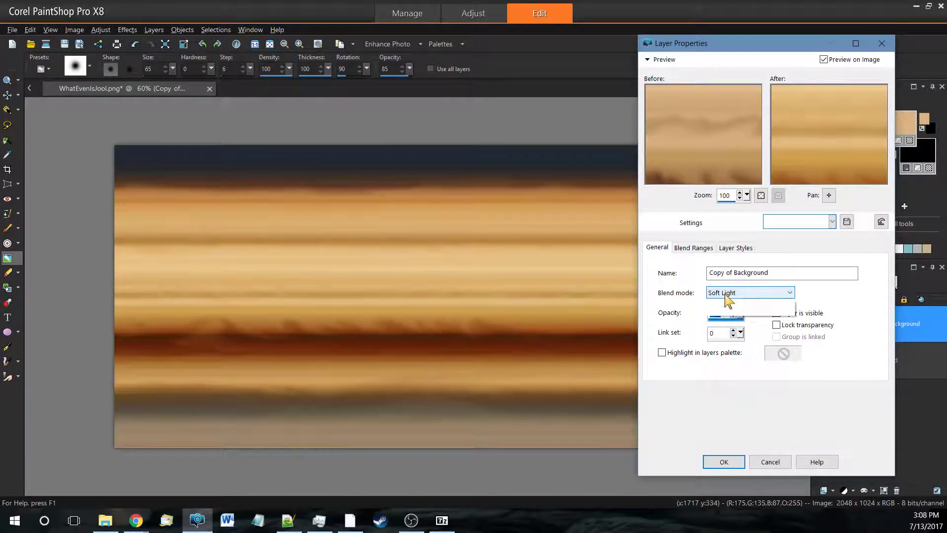
click(729, 295)
click(738, 435)
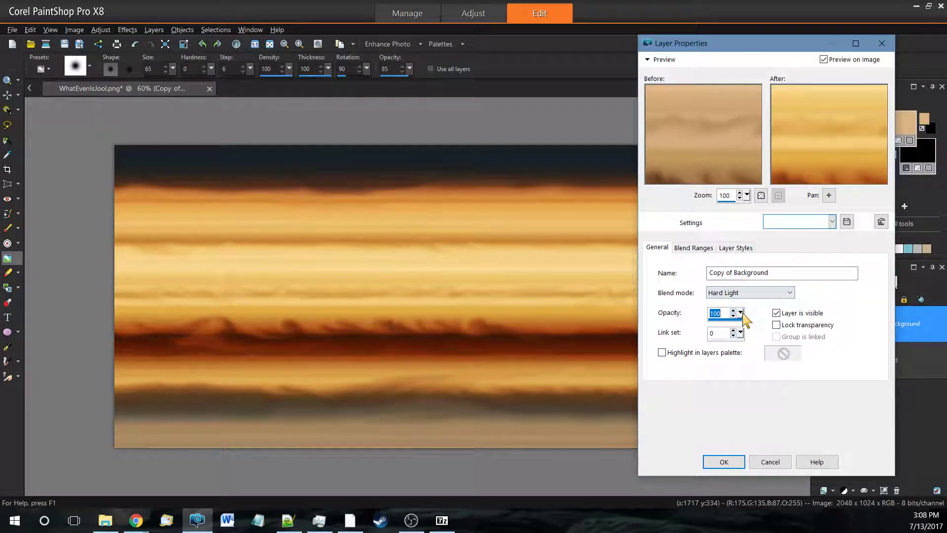
- Set the copy layer to Normal blend at 43 opacity and confirm
scroll(725, 320, down, 15)
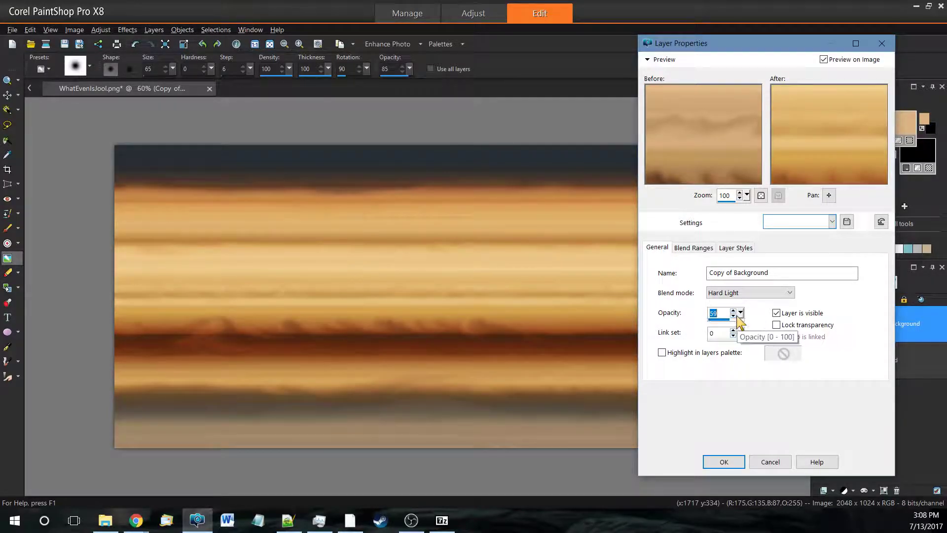
click(739, 317)
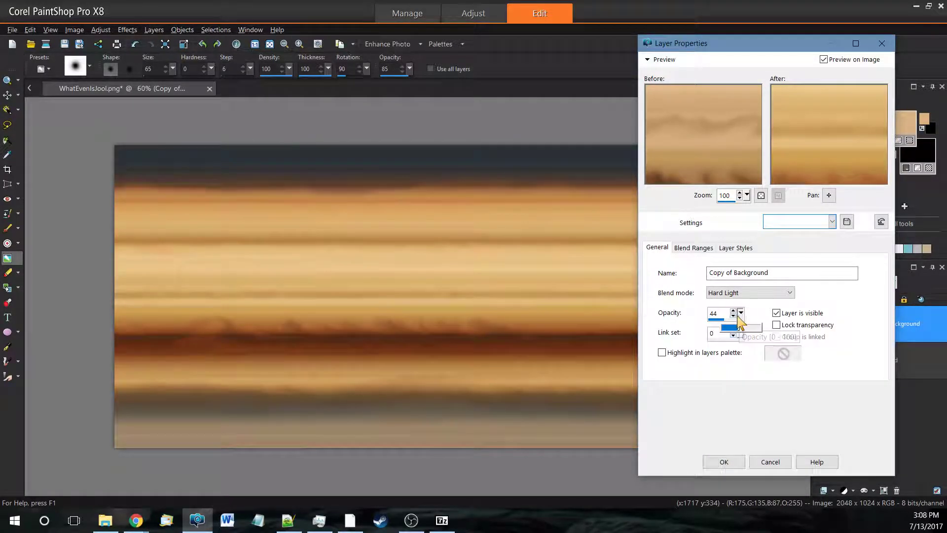
click(790, 293)
click(725, 308)
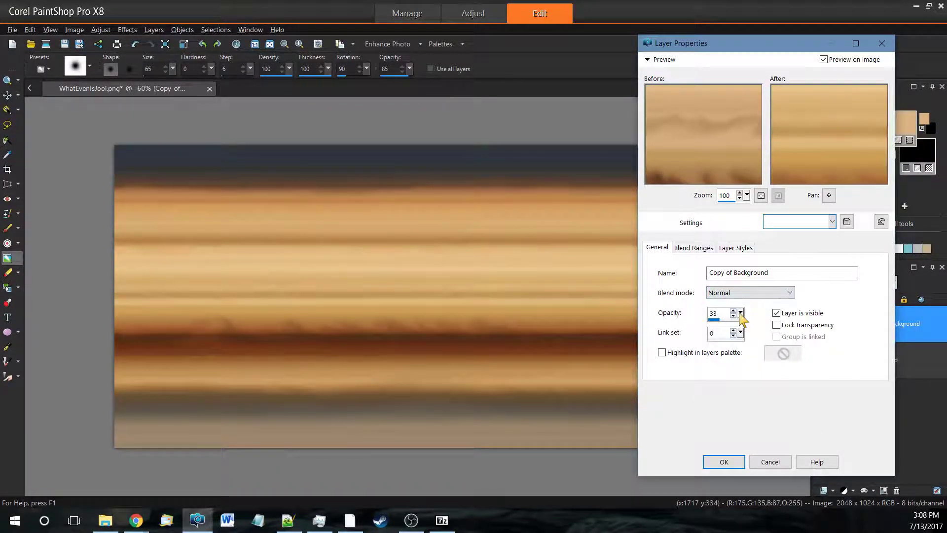
scroll(741, 318, up, 10)
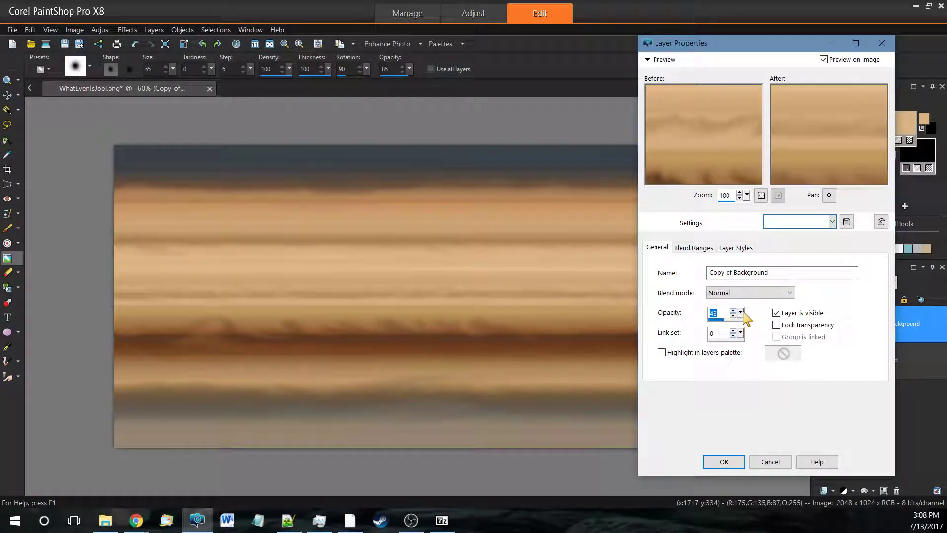
click(744, 460)
- Hide Copy of Background, zoom in, set brush size 20, and select the Background layer
click(826, 331)
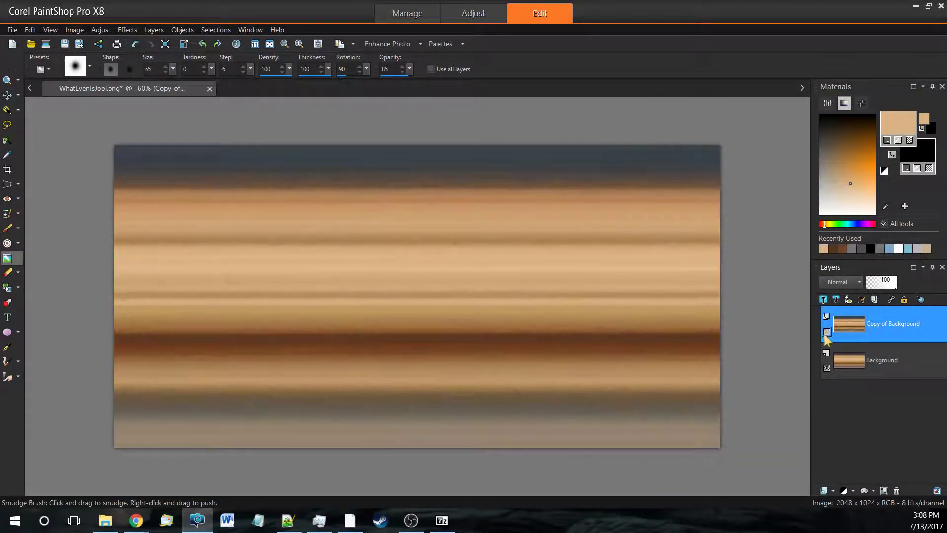
scroll(247, 301, up, 1)
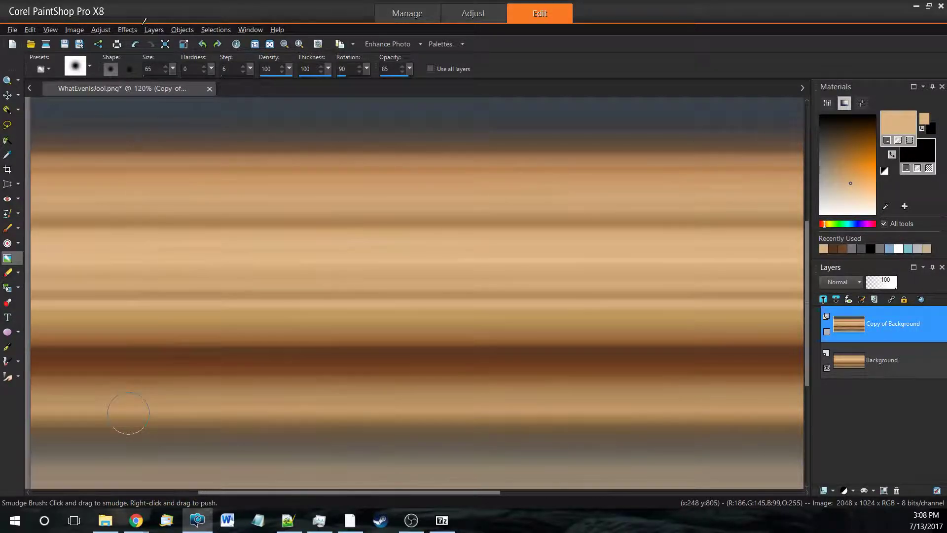
scroll(126, 412, up, 2)
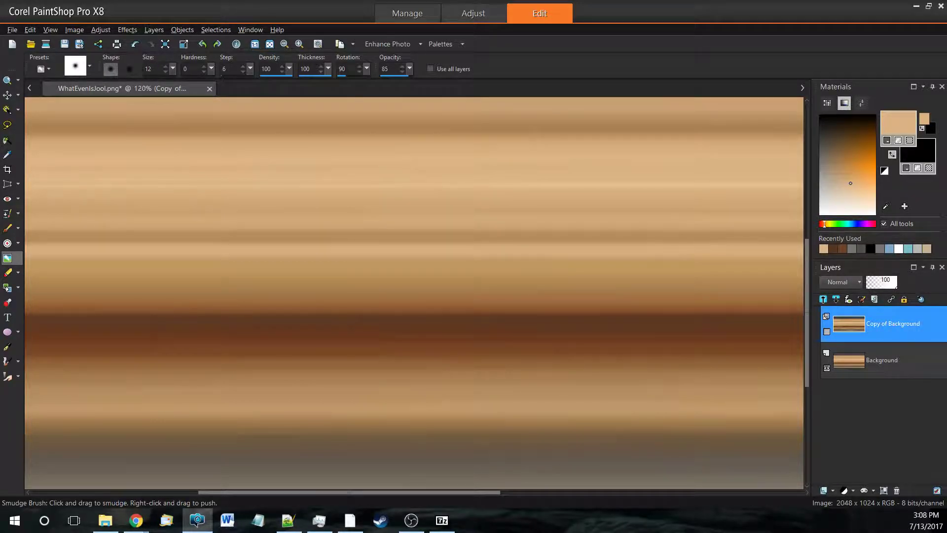
scroll(282, 392, up, 1)
scroll(322, 394, up, 1)
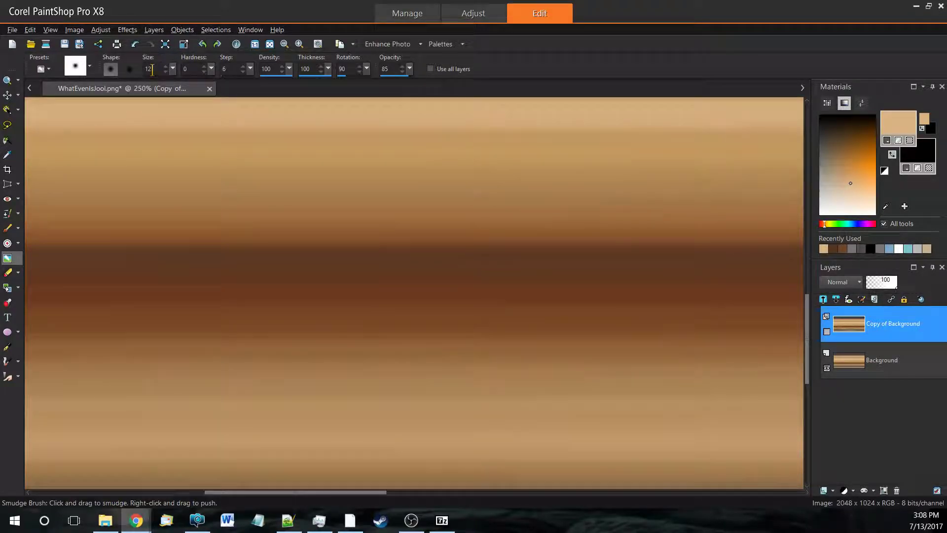
scroll(154, 69, up, 8)
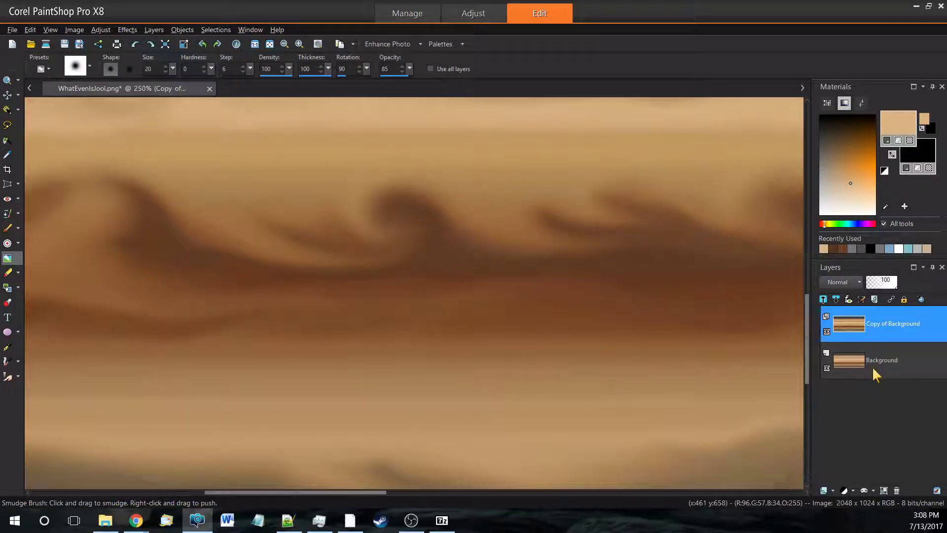
click(151, 44)
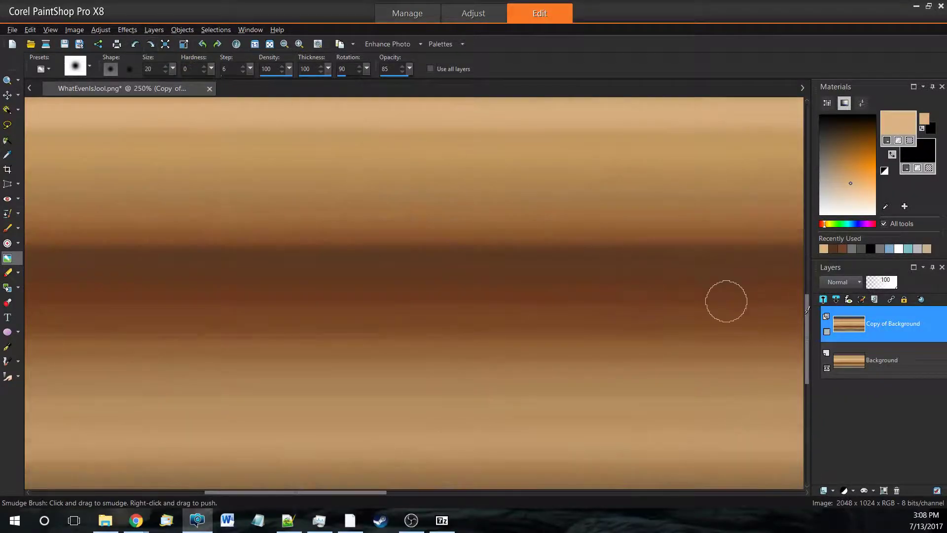
click(902, 353)
scroll(615, 315, down, 1)
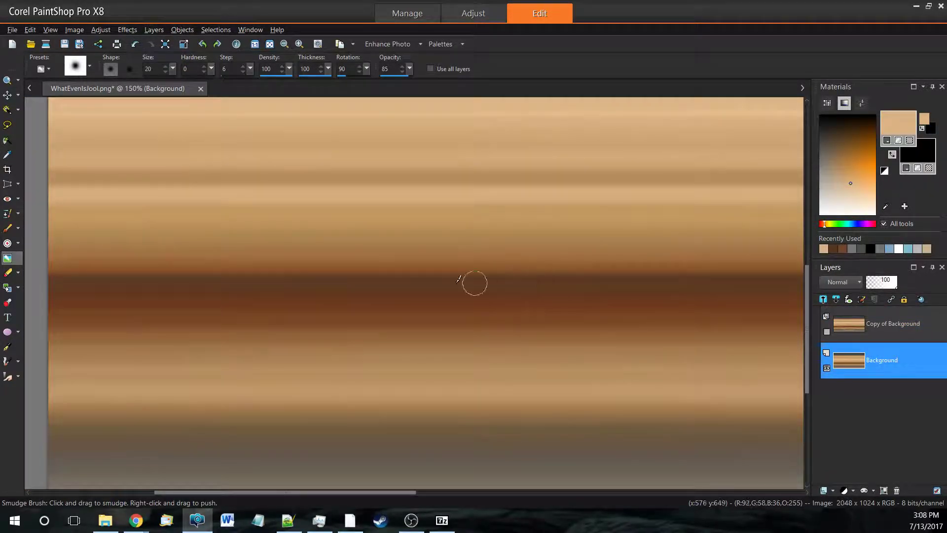
scroll(247, 253, up, 1)
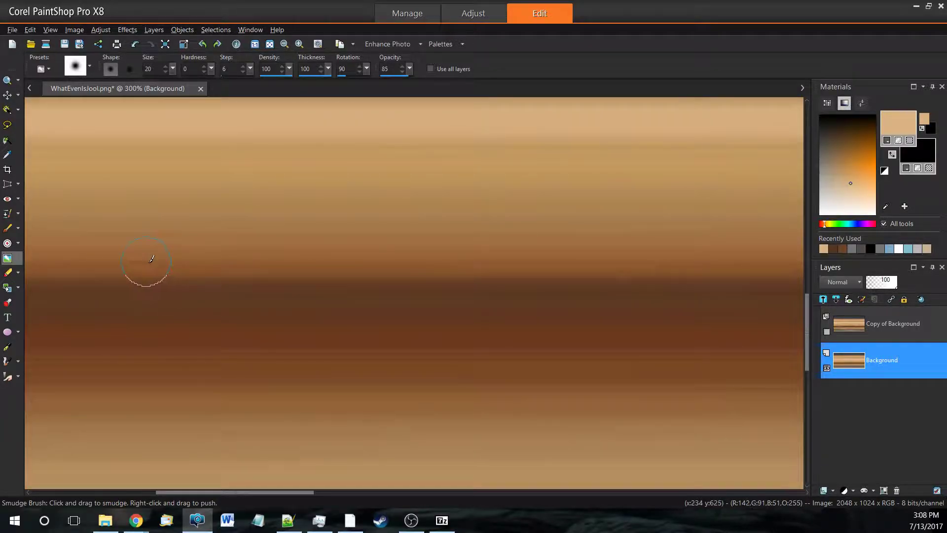
- Smooth the Background layer with Edge Preserving Smooth at amount 7
click(101, 29)
mouse_move(137, 173)
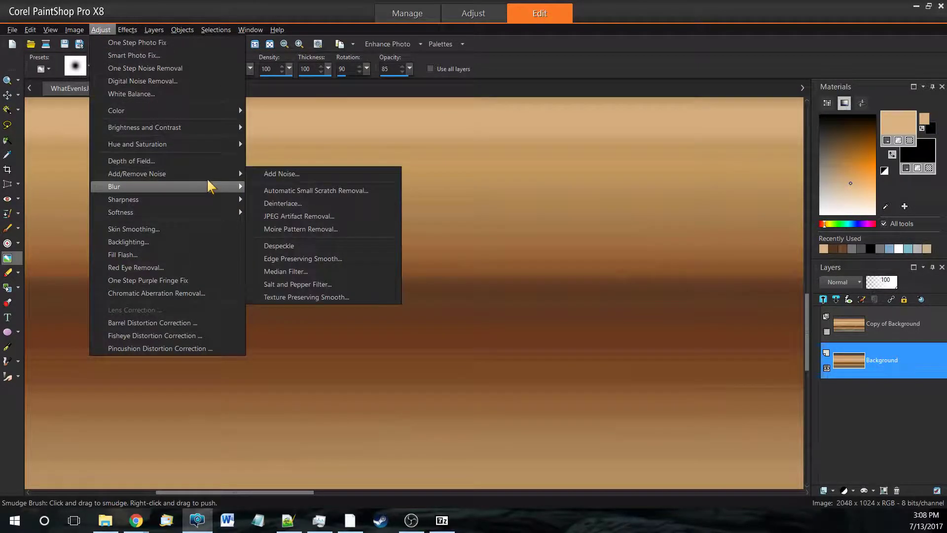
click(317, 256)
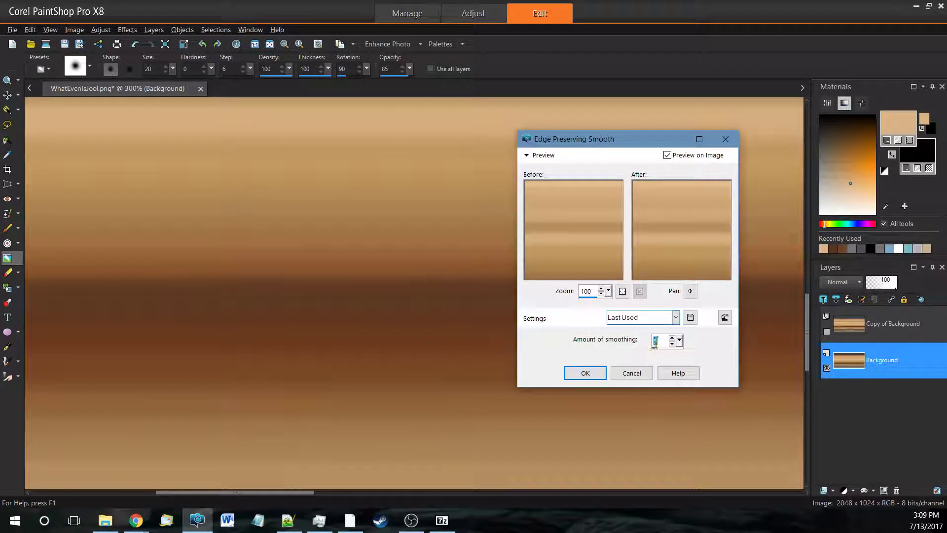
text(7)
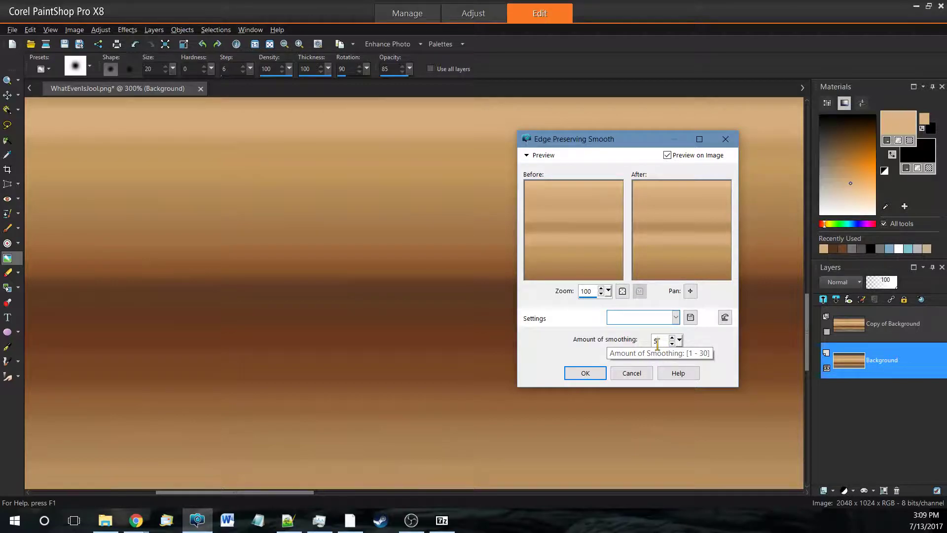
click(586, 373)
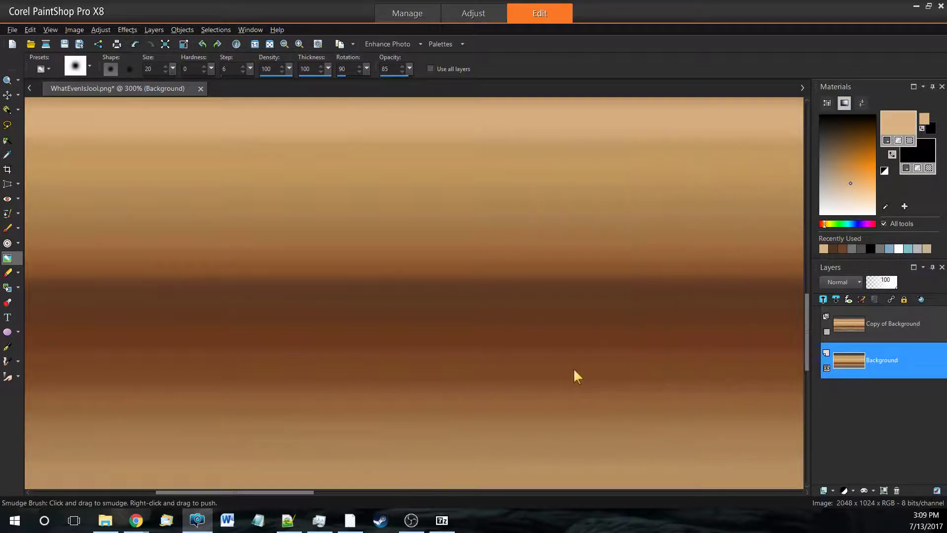
- Smudge dark wisps upward from the dark brown band's top edge into the light band
mouse_move(136, 283)
mouse_down()
mouse_move(145, 268)
mouse_move(266, 271)
mouse_up()
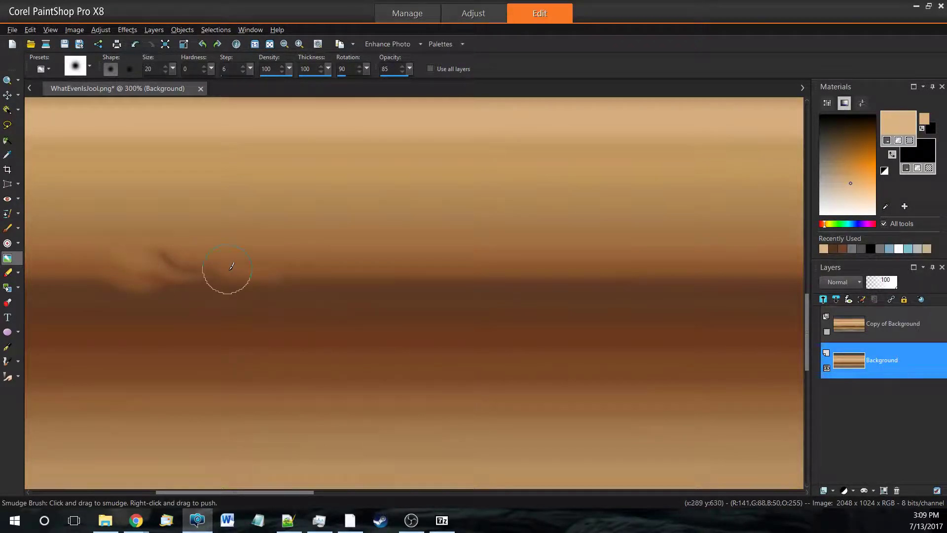
drag(271, 272, 304, 240)
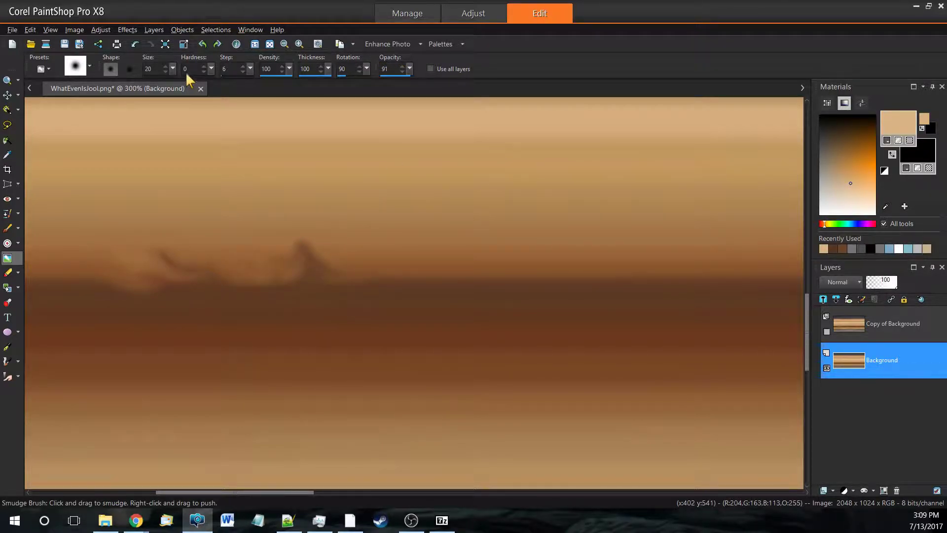
mouse_move(407, 272)
mouse_down()
mouse_move(471, 258)
mouse_move(718, 273)
mouse_up()
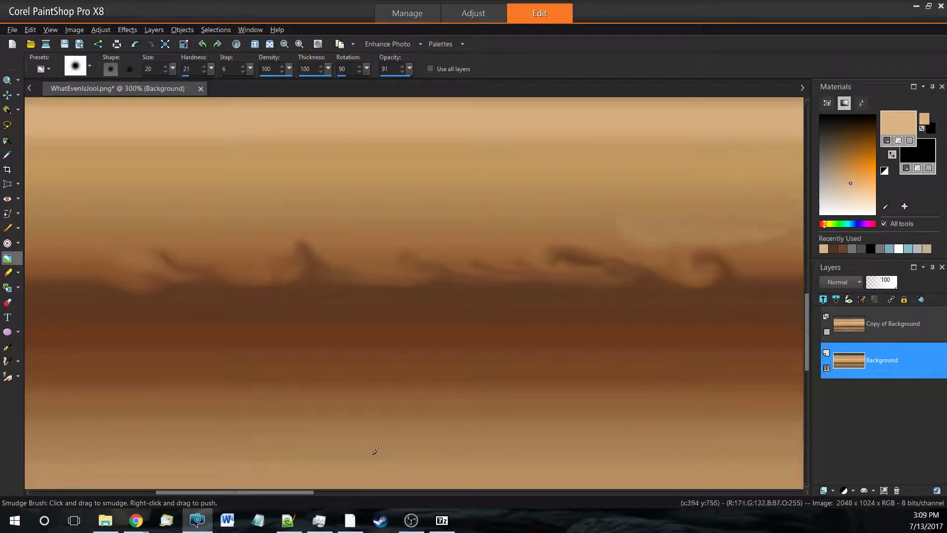
drag(295, 490, 401, 491)
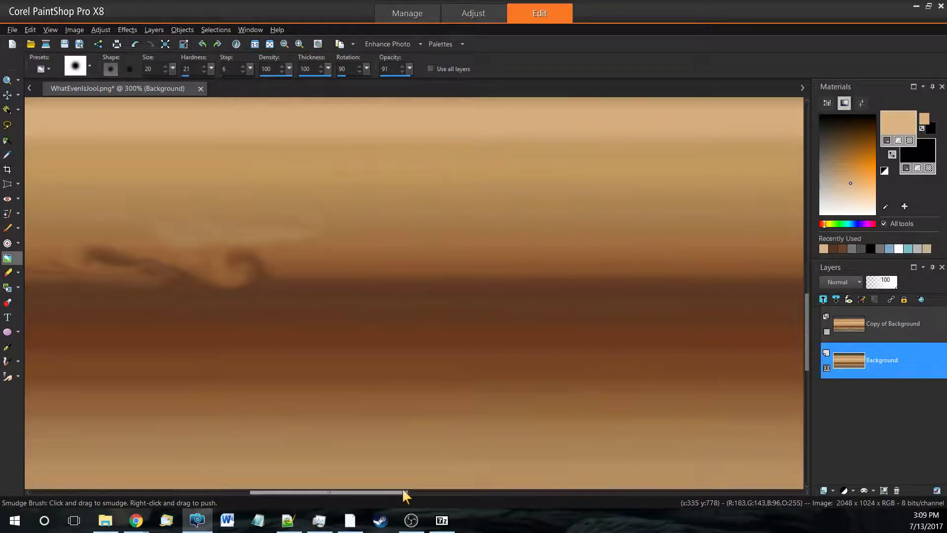
mouse_move(219, 257)
mouse_down()
mouse_move(328, 275)
mouse_move(398, 259)
mouse_move(440, 270)
mouse_move(494, 262)
mouse_move(727, 275)
mouse_up()
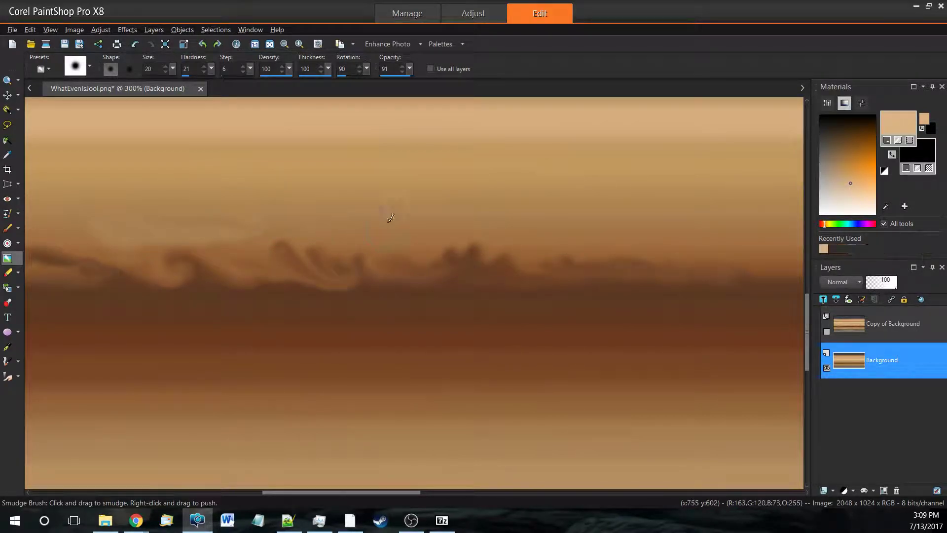
drag(398, 492, 510, 492)
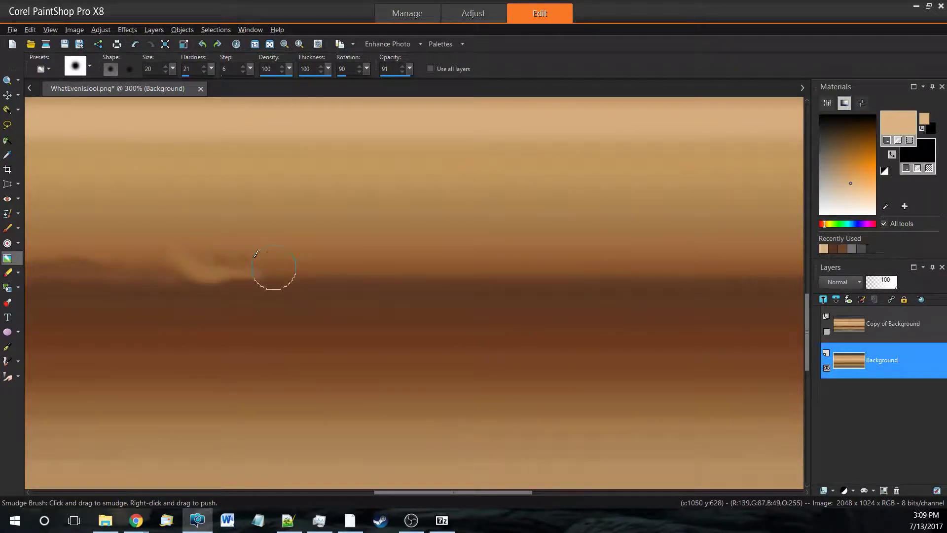
mouse_move(225, 274)
mouse_down()
mouse_move(402, 265)
mouse_move(461, 275)
mouse_move(497, 264)
mouse_move(599, 274)
mouse_up()
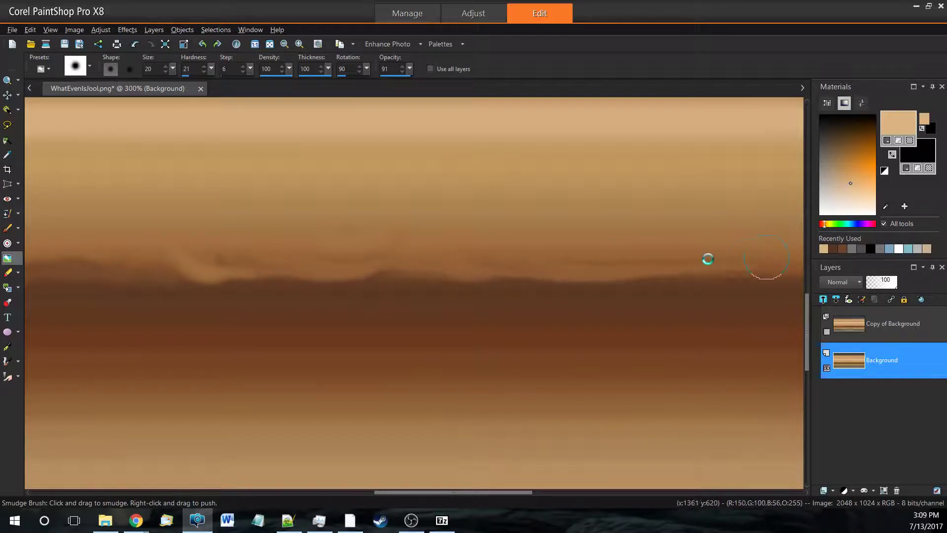
drag(452, 492, 564, 491)
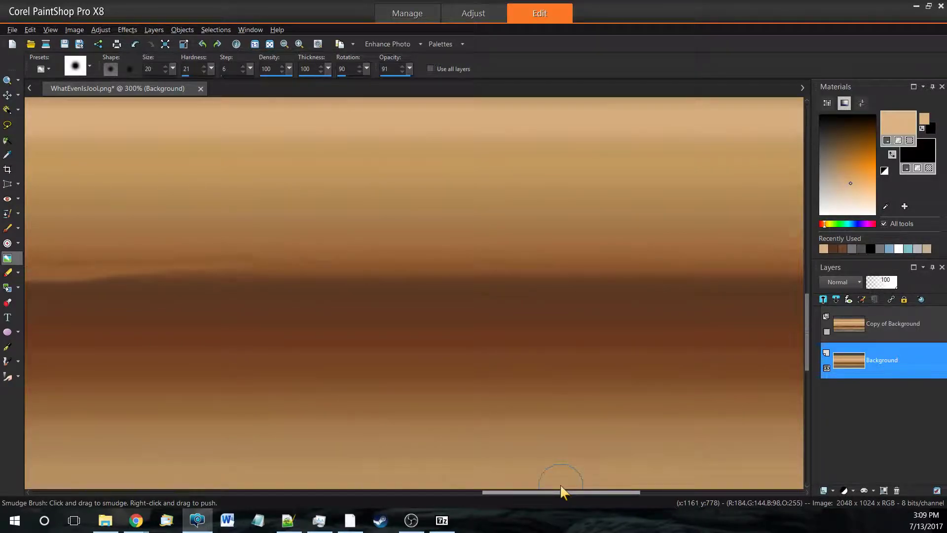
drag(329, 237, 417, 239)
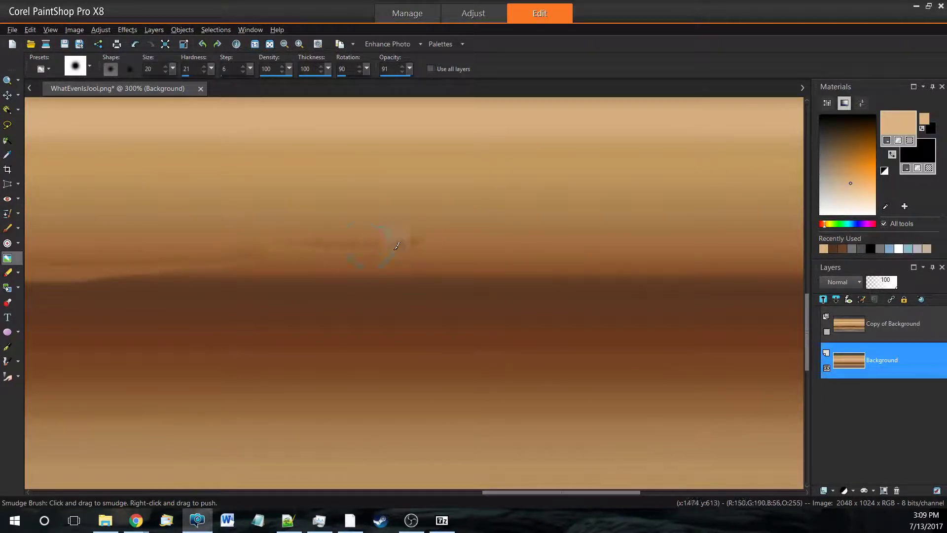
- Lower smudge opacity to 77 and blend the light band down into the dark band's edge
click(404, 75)
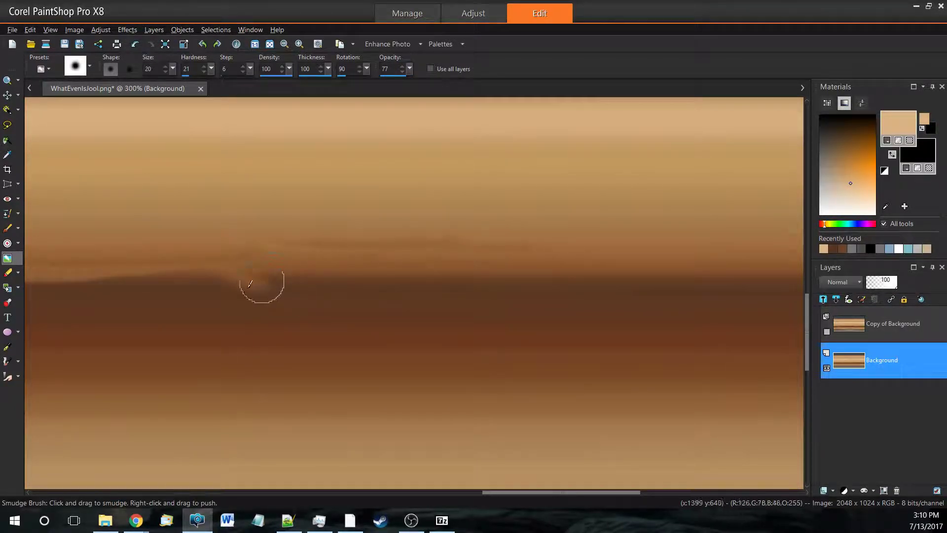
mouse_move(288, 267)
mouse_down()
mouse_move(277, 288)
mouse_move(526, 277)
mouse_move(495, 277)
mouse_move(566, 291)
mouse_move(514, 279)
mouse_move(620, 271)
mouse_up()
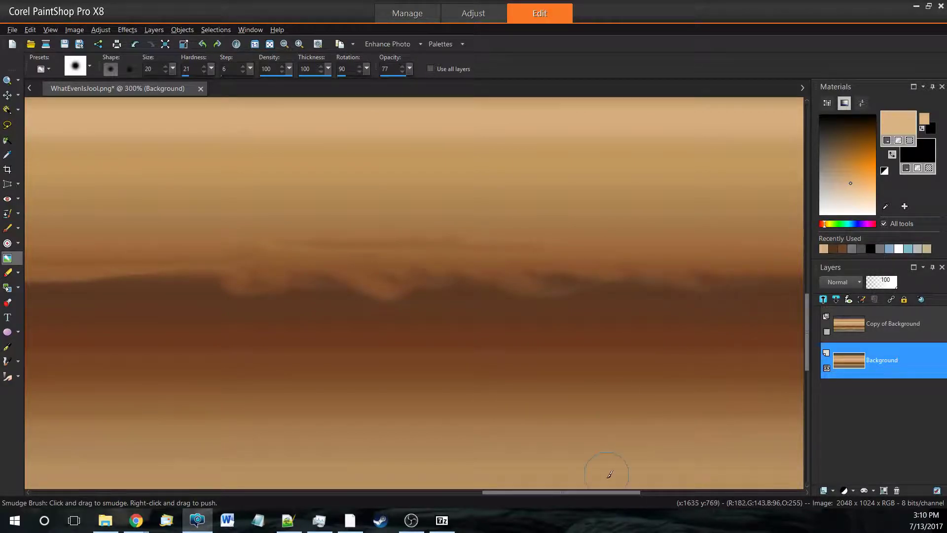
drag(574, 491, 655, 482)
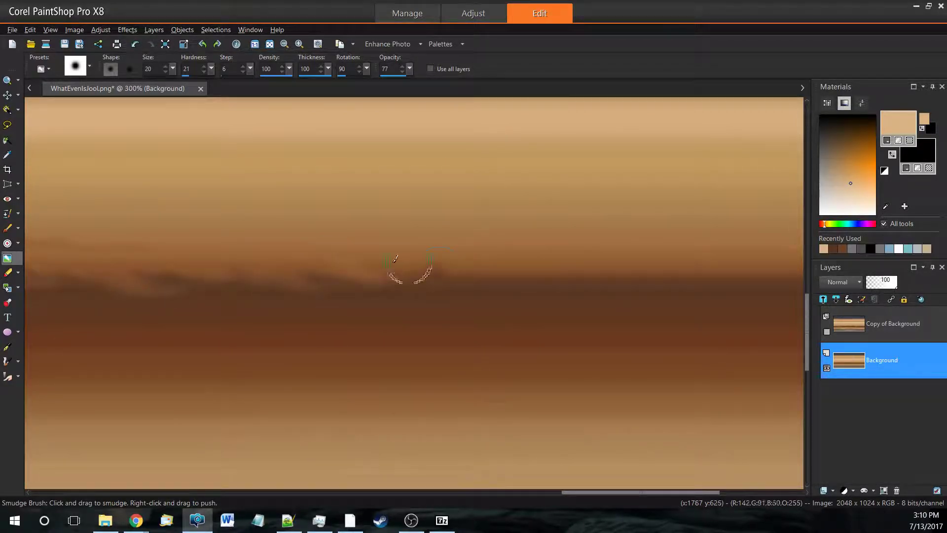
drag(408, 268, 641, 271)
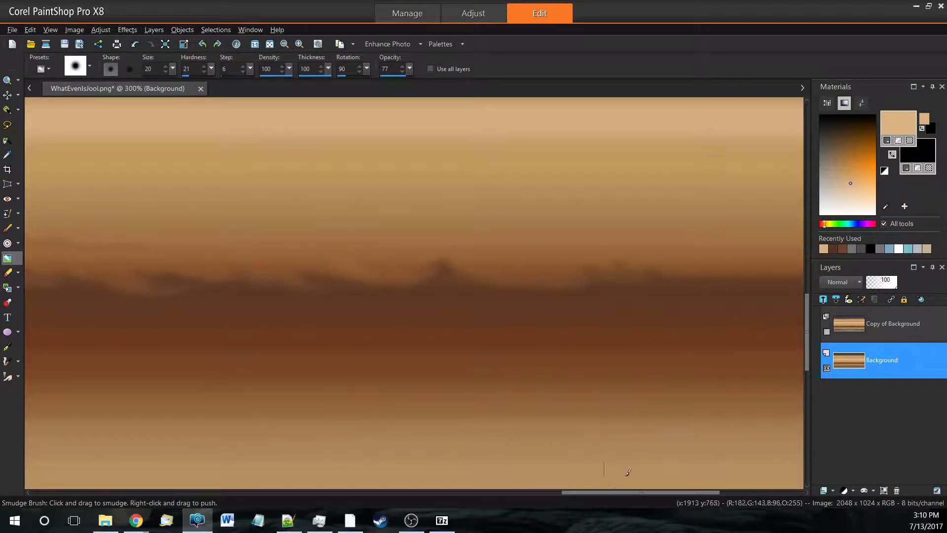
drag(613, 493, 683, 493)
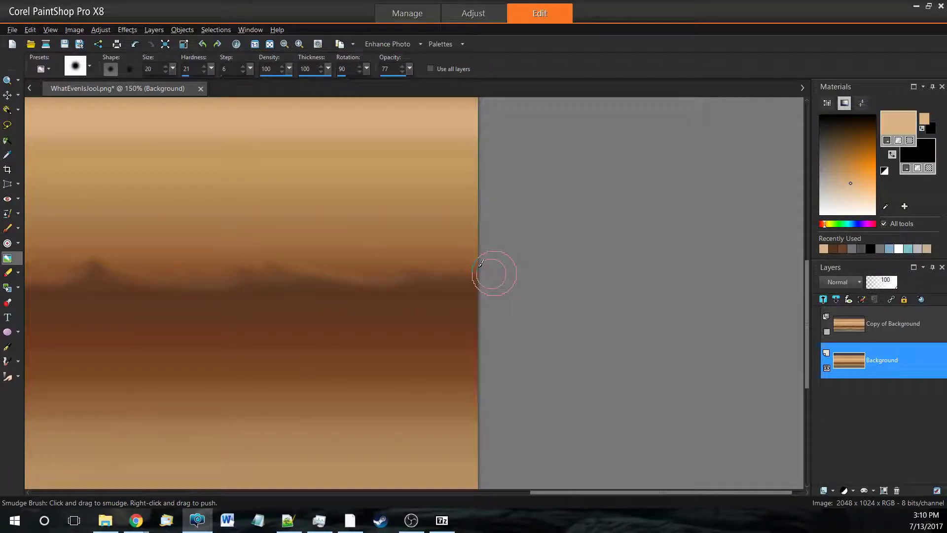
- Zoom to 200% and pull more dark wisps up from the dark band's upper edge
scroll(478, 264, down, 1)
scroll(461, 265, down, 1)
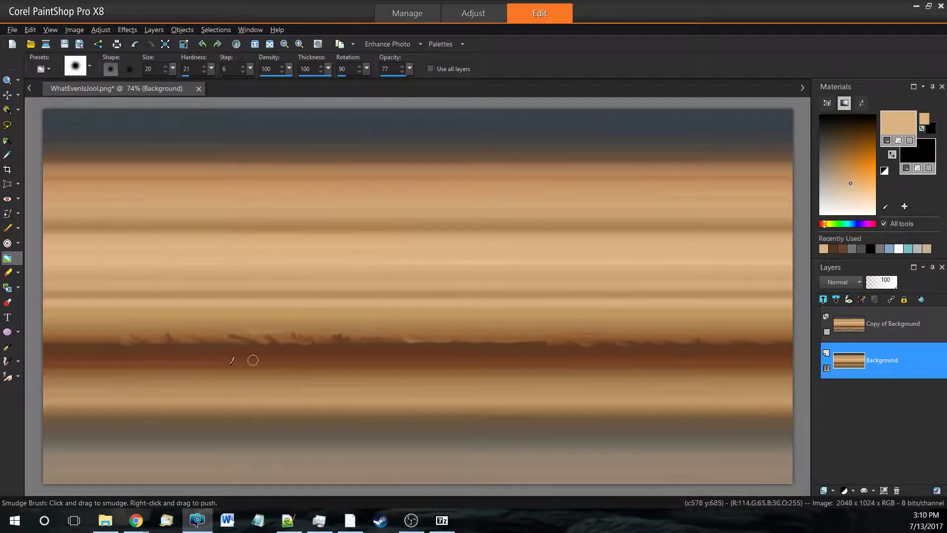
scroll(43, 345, up, 4)
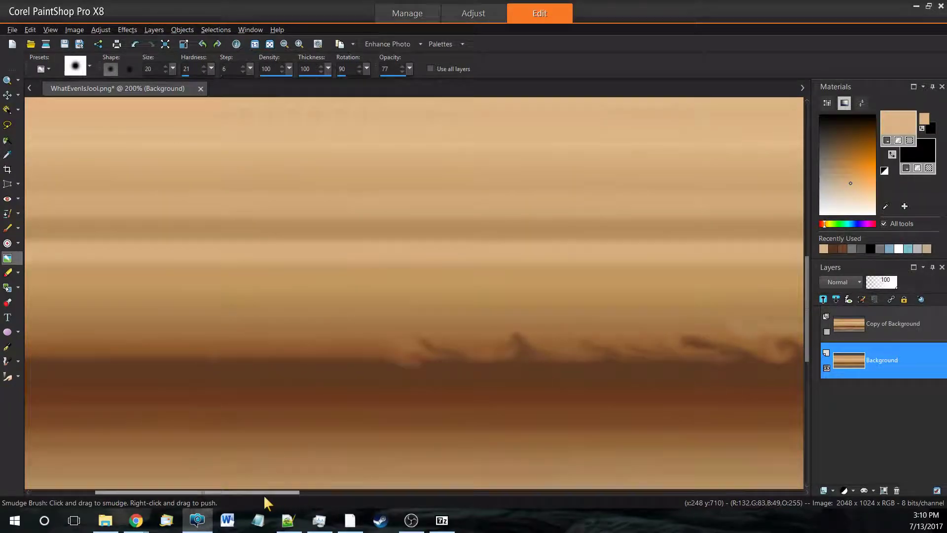
drag(332, 493, 241, 495)
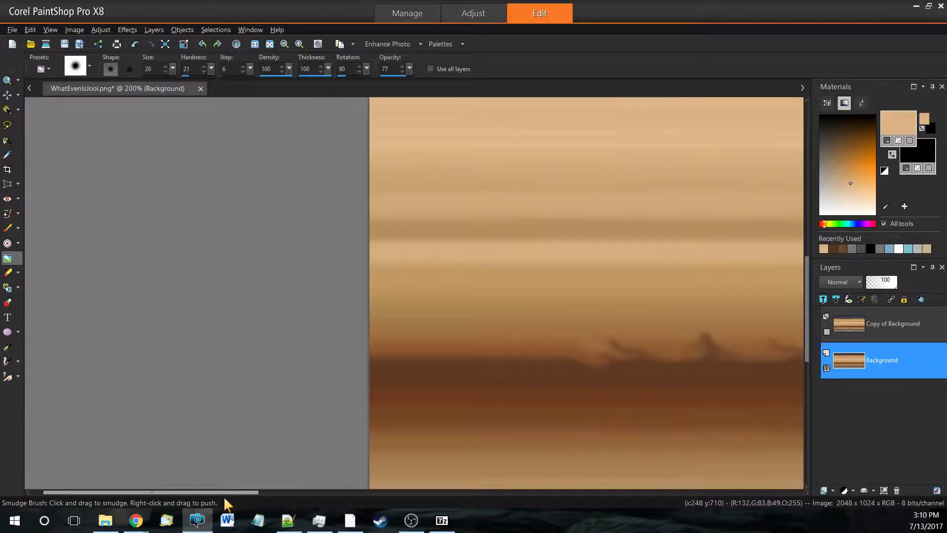
drag(311, 357, 375, 354)
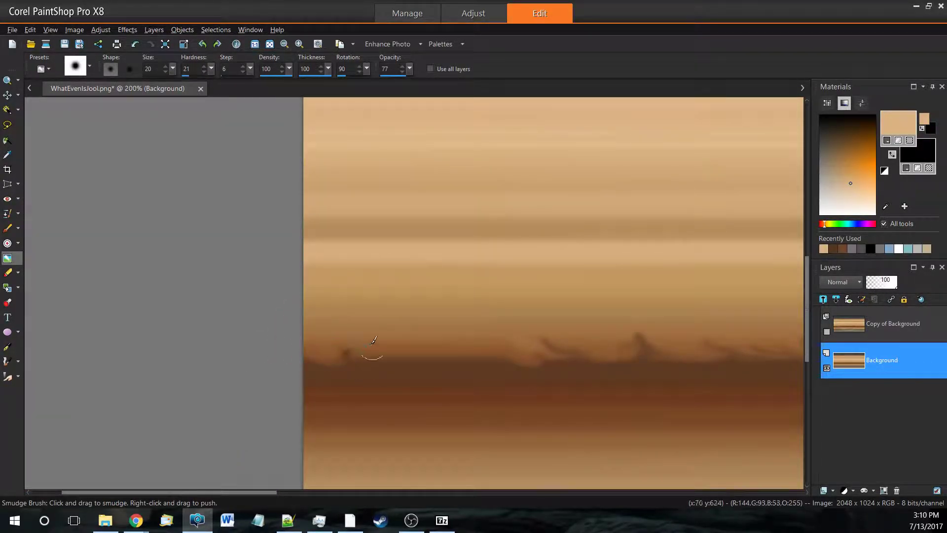
mouse_move(436, 360)
mouse_down()
mouse_move(424, 329)
mouse_move(471, 328)
mouse_up()
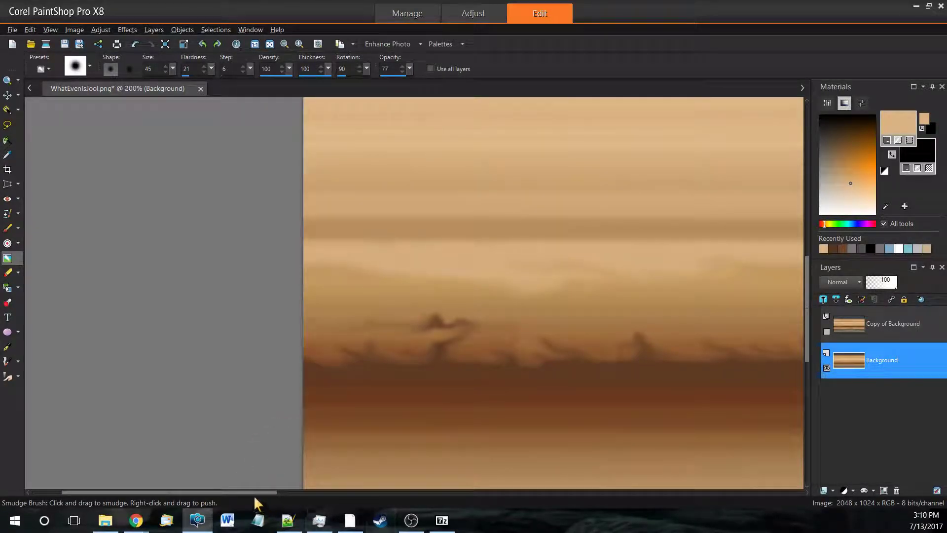
- Bend the light band above into broad waves on the right and left
drag(250, 492, 360, 492)
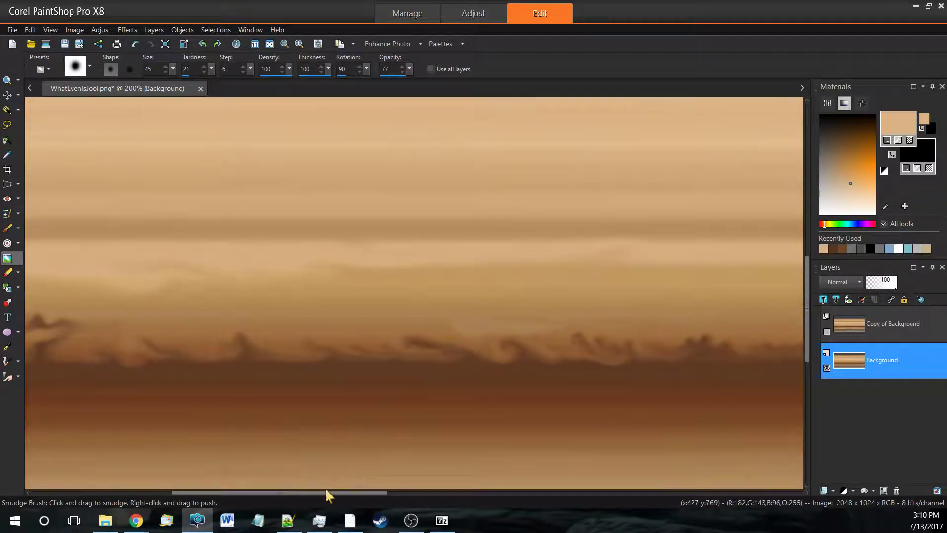
drag(325, 487, 458, 488)
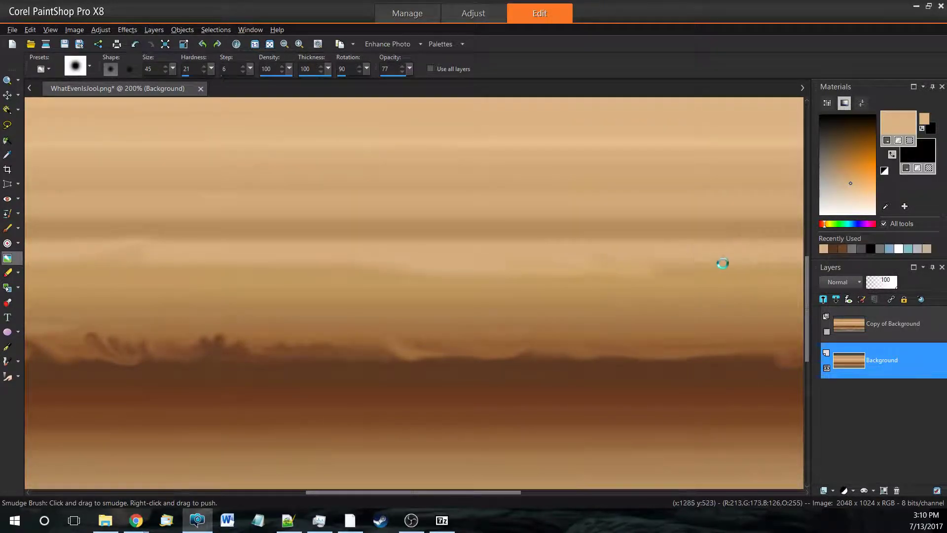
drag(401, 264, 525, 266)
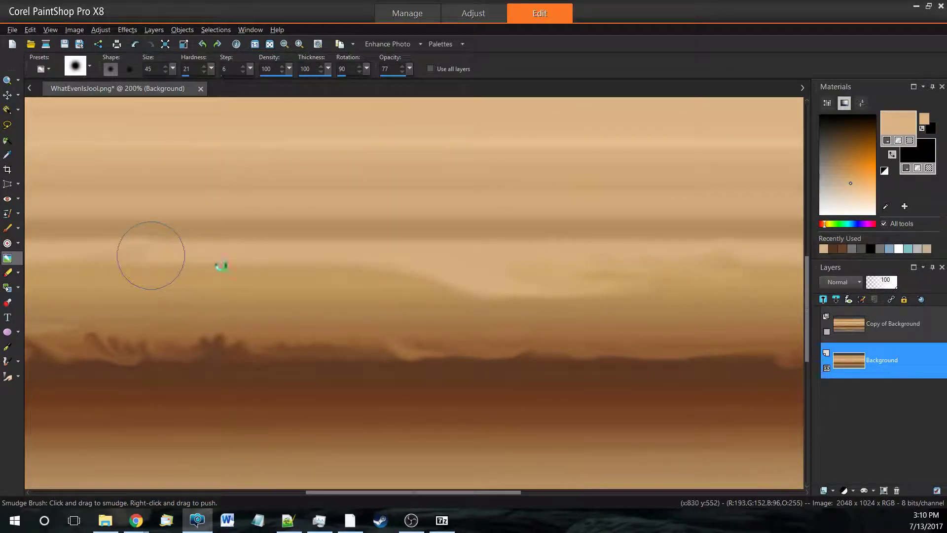
mouse_move(150, 255)
mouse_down()
mouse_move(186, 260)
mouse_move(201, 275)
mouse_up()
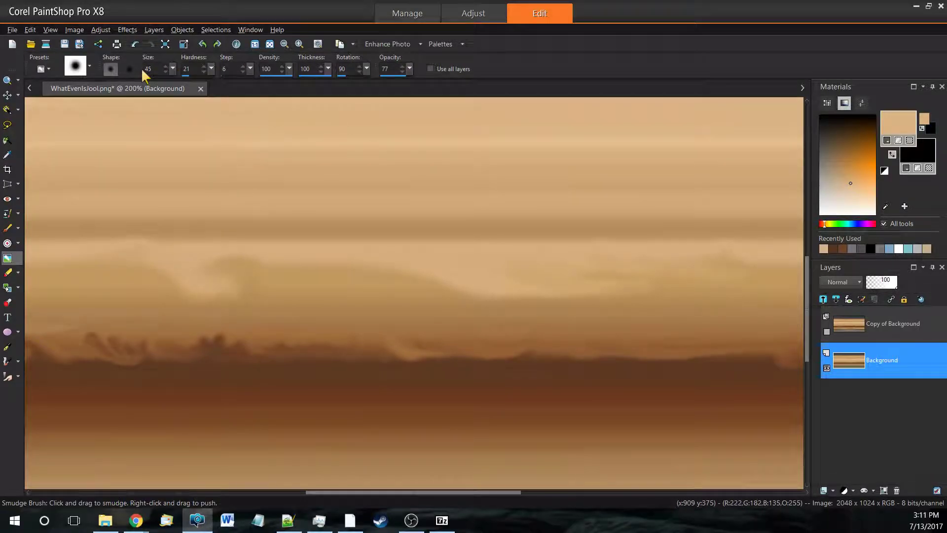
- Swirl the light band into a small storm curl with the Smudge brush
scroll(152, 69, down, 5)
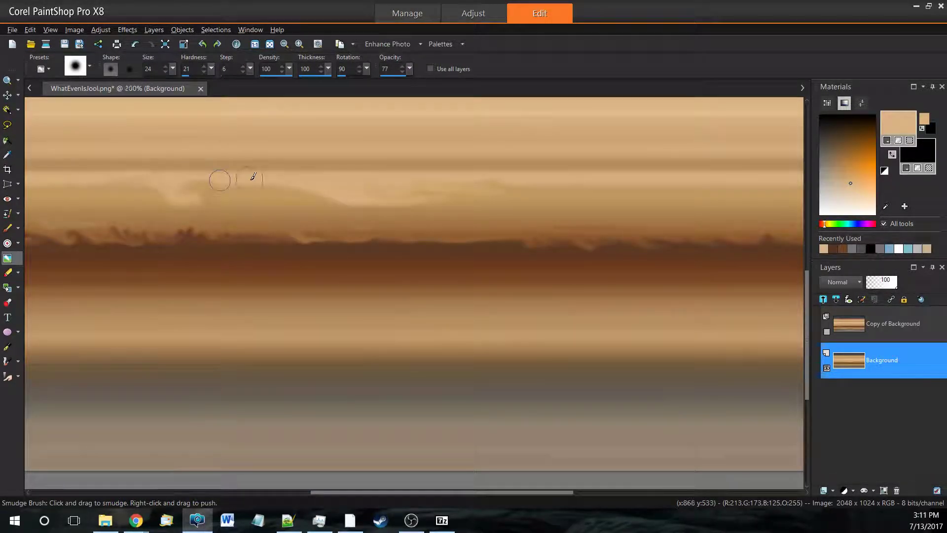
scroll(242, 178, up, 1)
scroll(188, 187, up, 1)
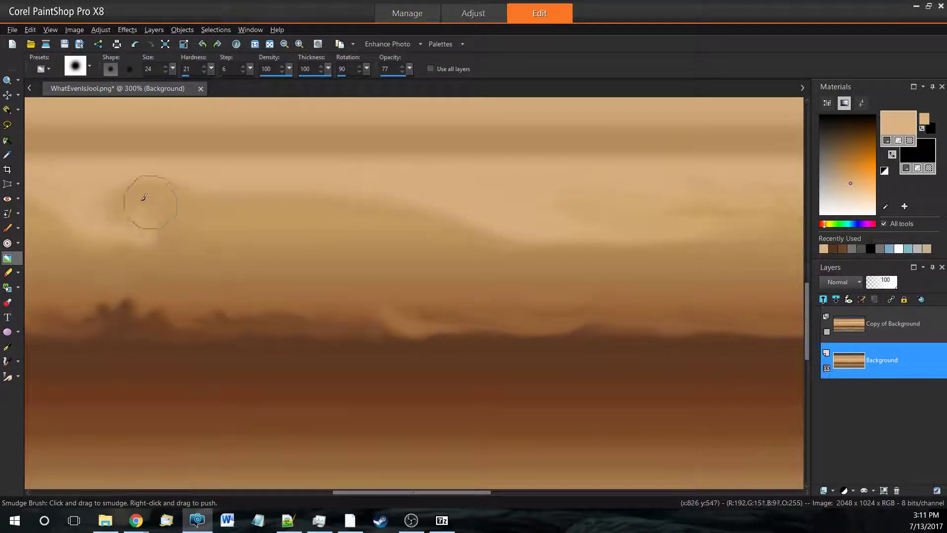
drag(144, 197, 251, 235)
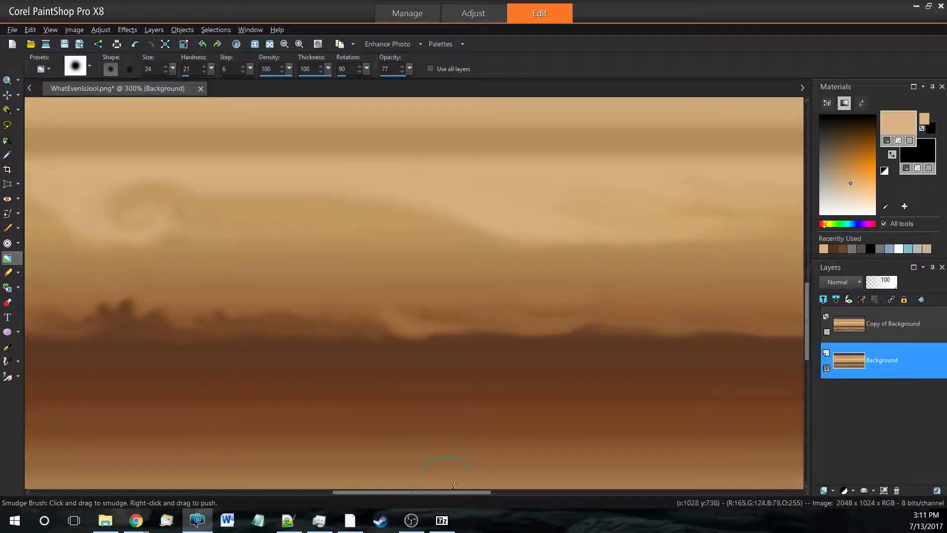
drag(453, 487, 535, 490)
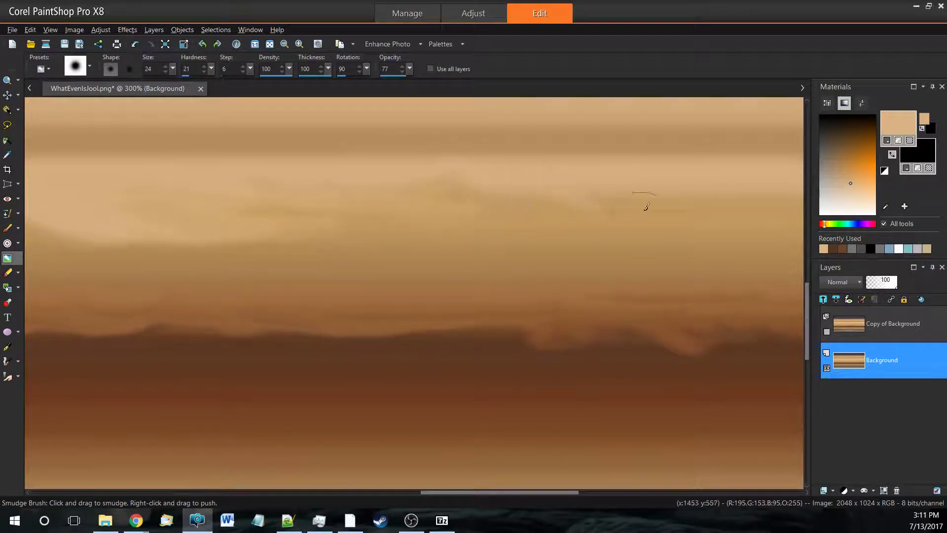
- Smear darker streaks across the upper light band, extending them right and left
scroll(707, 236, down, 1)
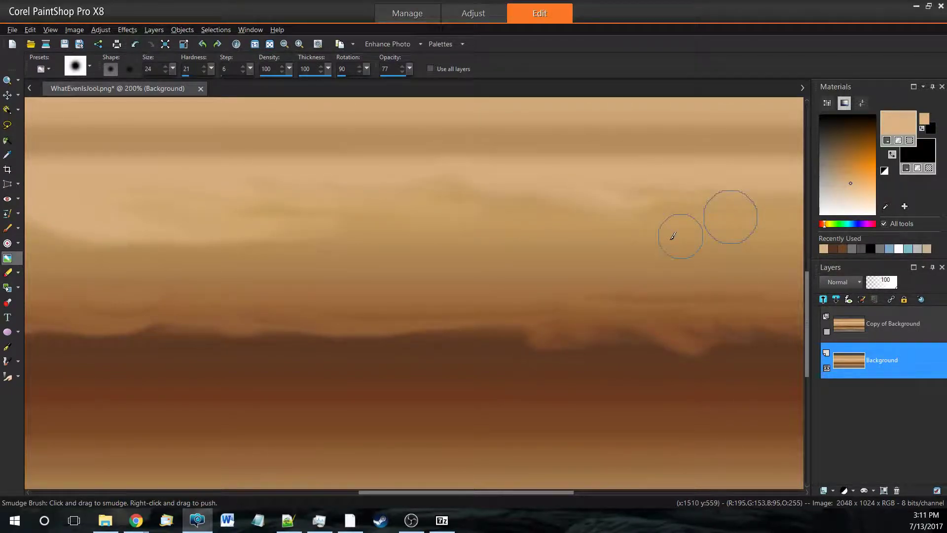
scroll(670, 236, down, 1)
scroll(666, 235, down, 1)
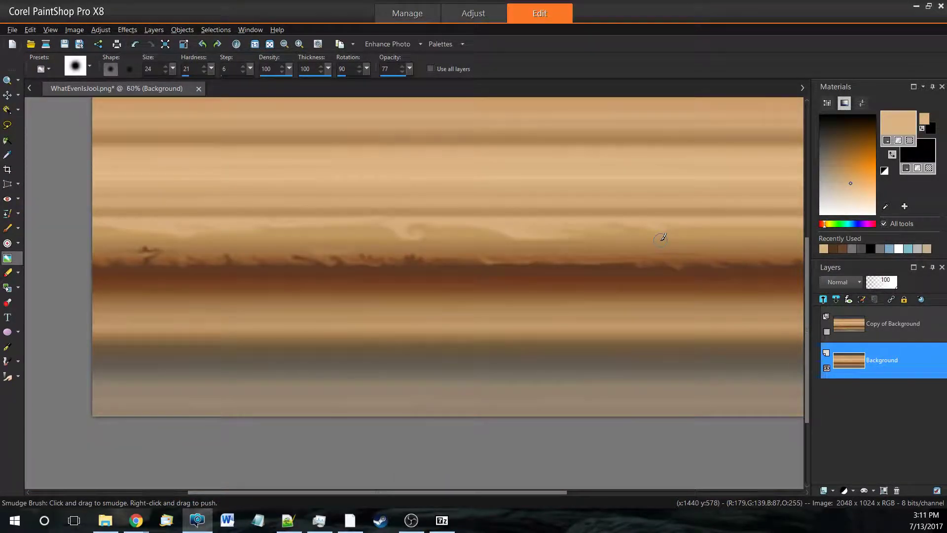
scroll(662, 237, down, 1)
scroll(703, 343, up, 2)
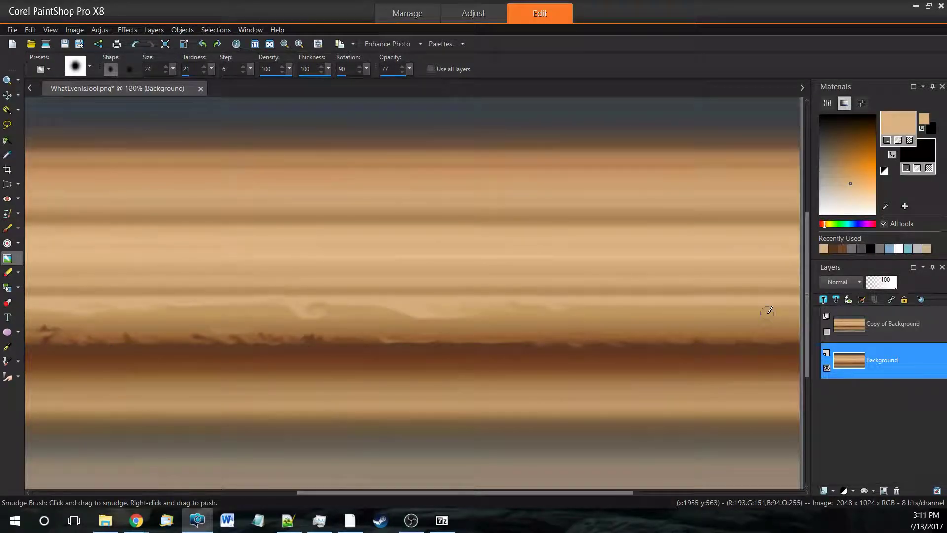
scroll(562, 486, up, 1)
drag(562, 489, 632, 491)
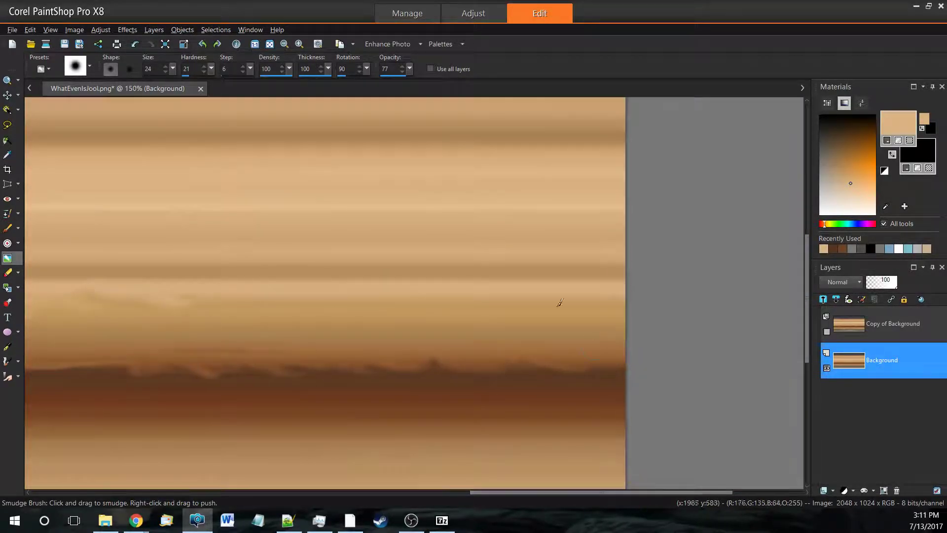
drag(274, 252, 479, 246)
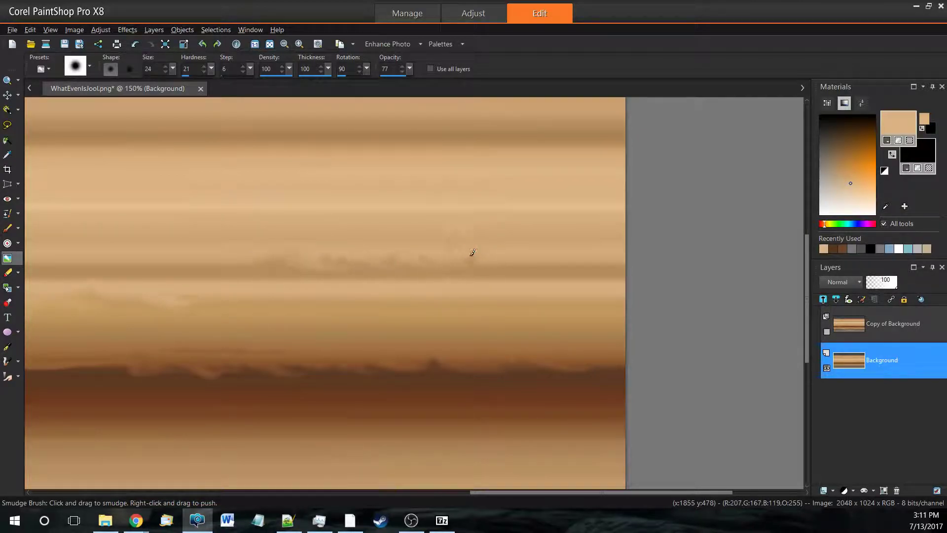
drag(571, 254, 595, 260)
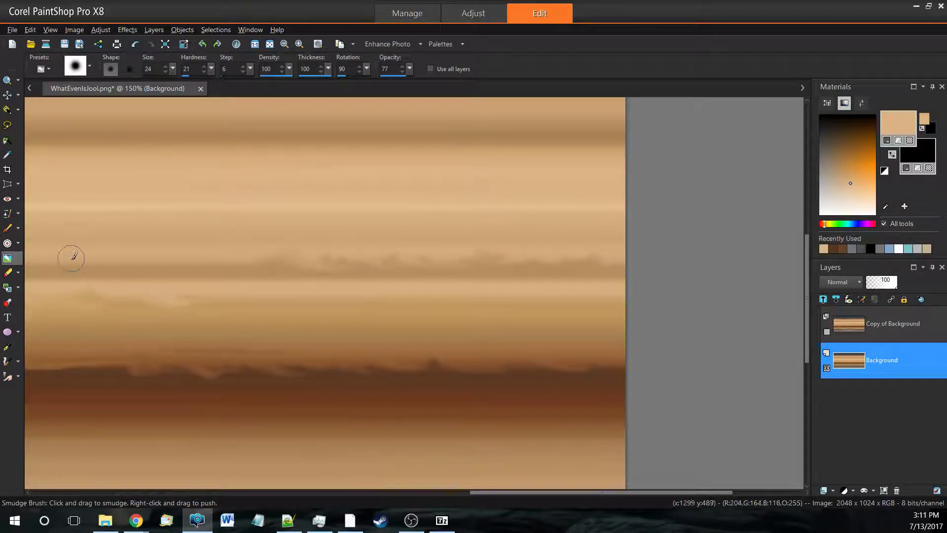
drag(104, 260, 176, 262)
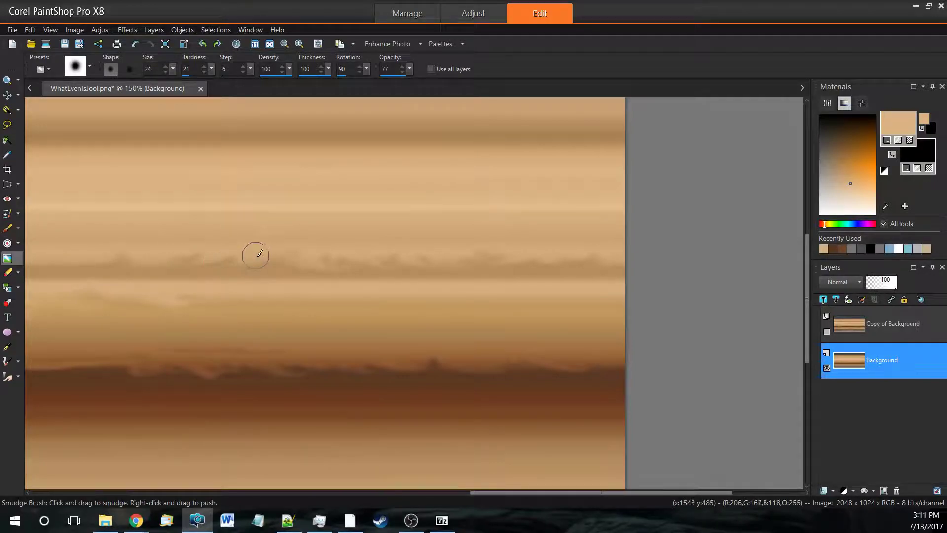
- Smear the thin dark band along its whole length, panning across the canvas
drag(525, 492, 422, 492)
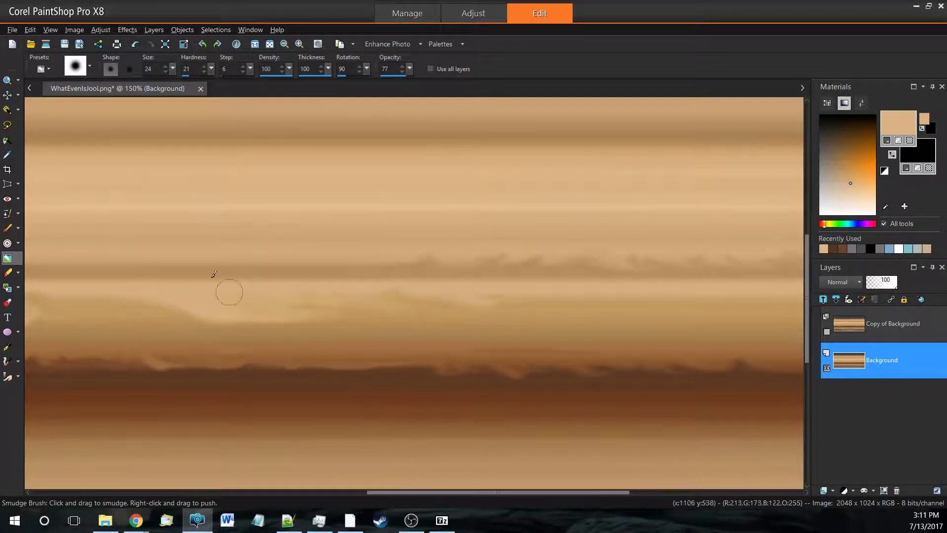
drag(42, 258, 154, 261)
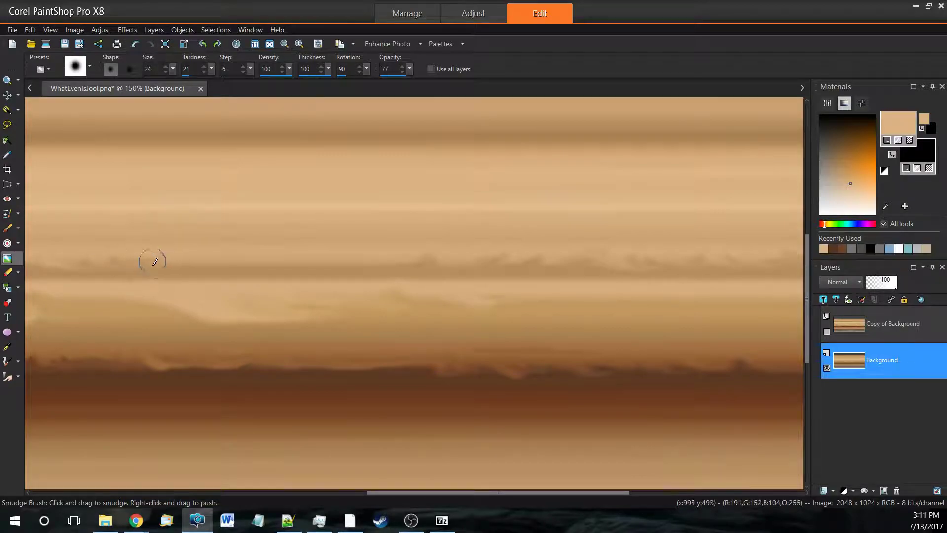
drag(243, 260, 394, 255)
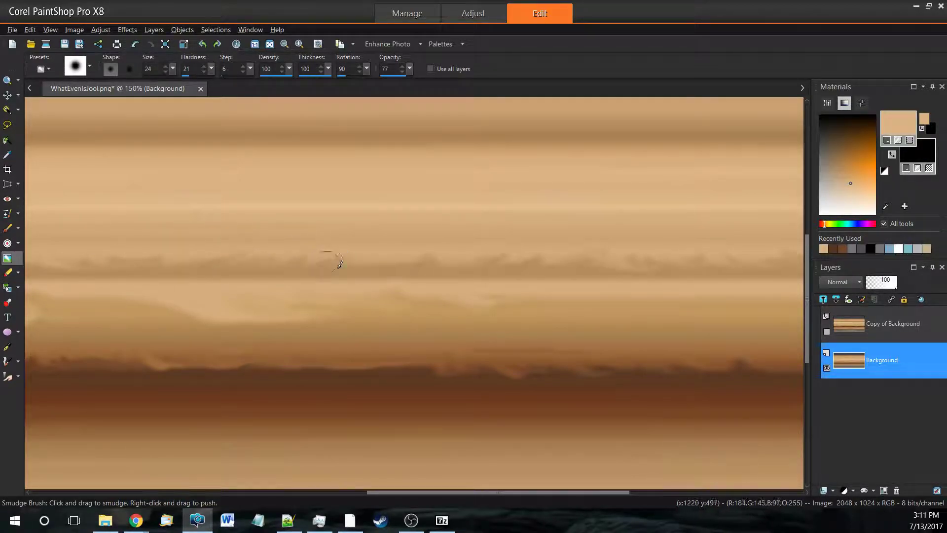
drag(454, 491, 303, 491)
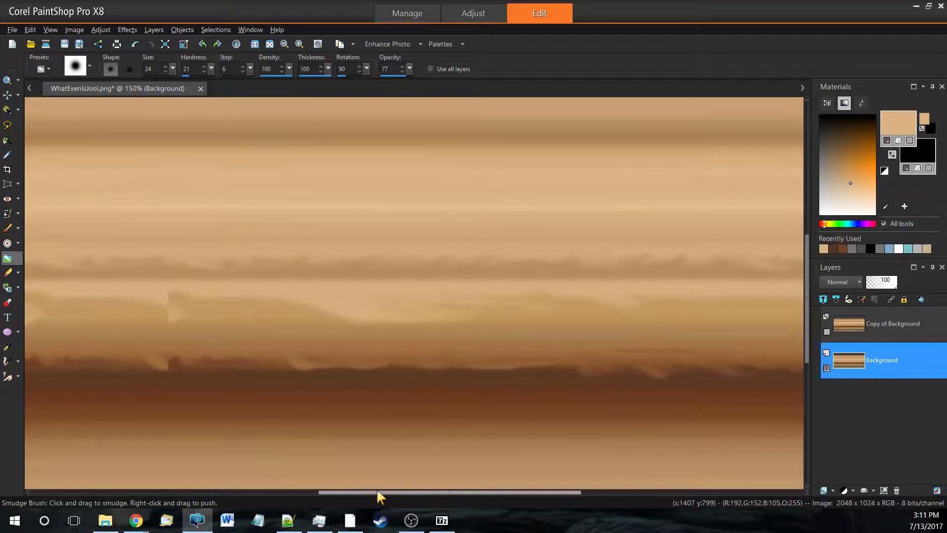
drag(46, 258, 183, 258)
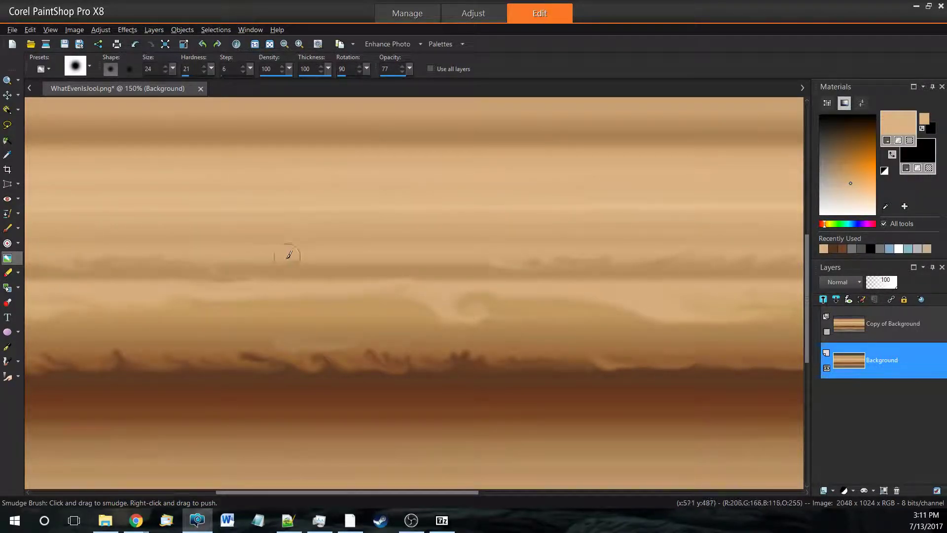
drag(289, 254, 381, 258)
drag(442, 492, 331, 492)
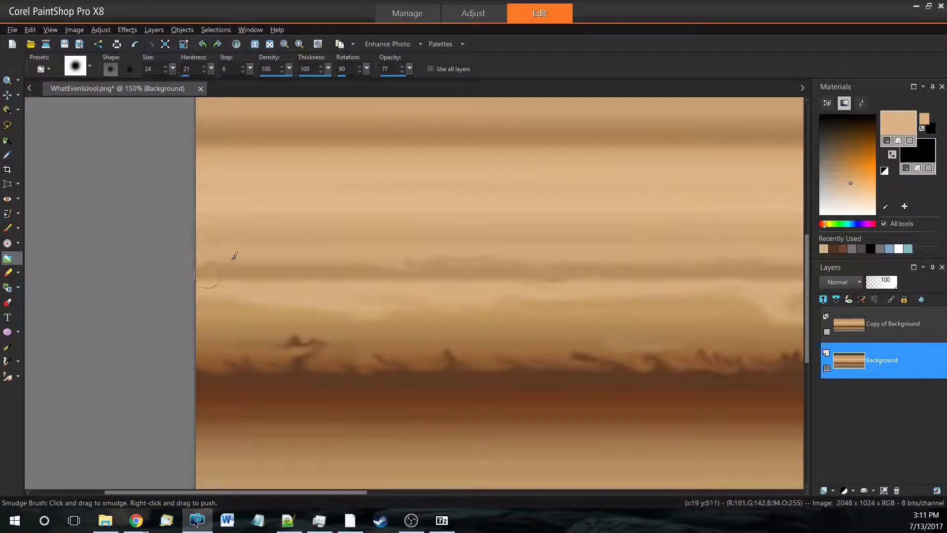
drag(289, 258, 363, 257)
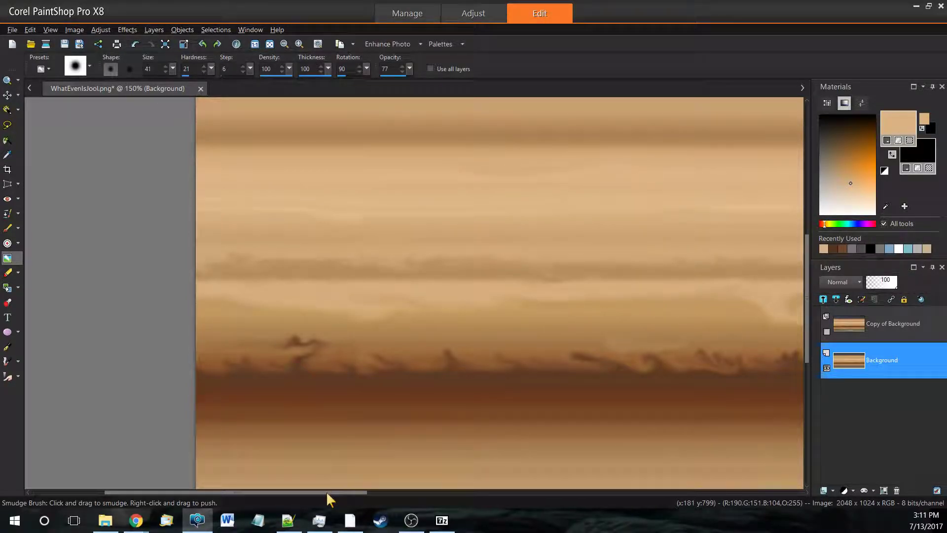
drag(326, 491, 449, 490)
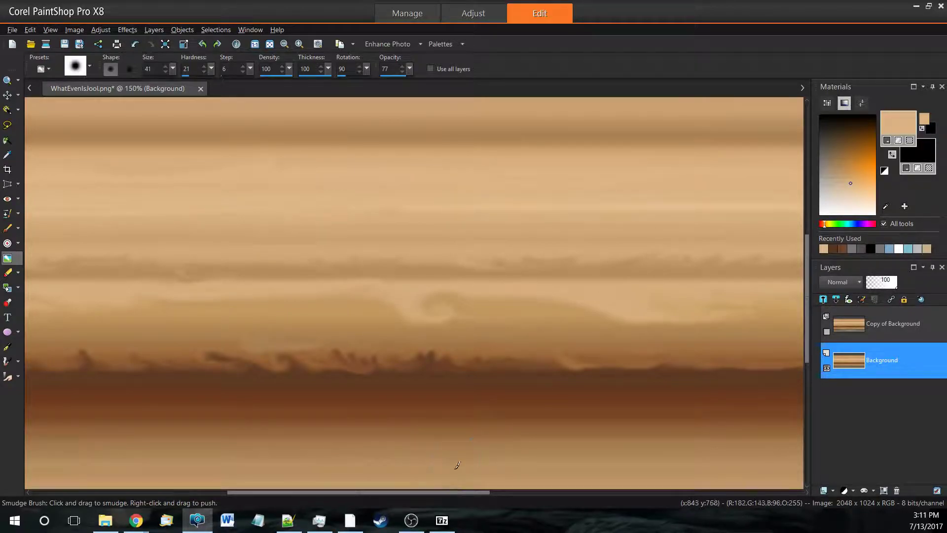
drag(519, 492, 607, 492)
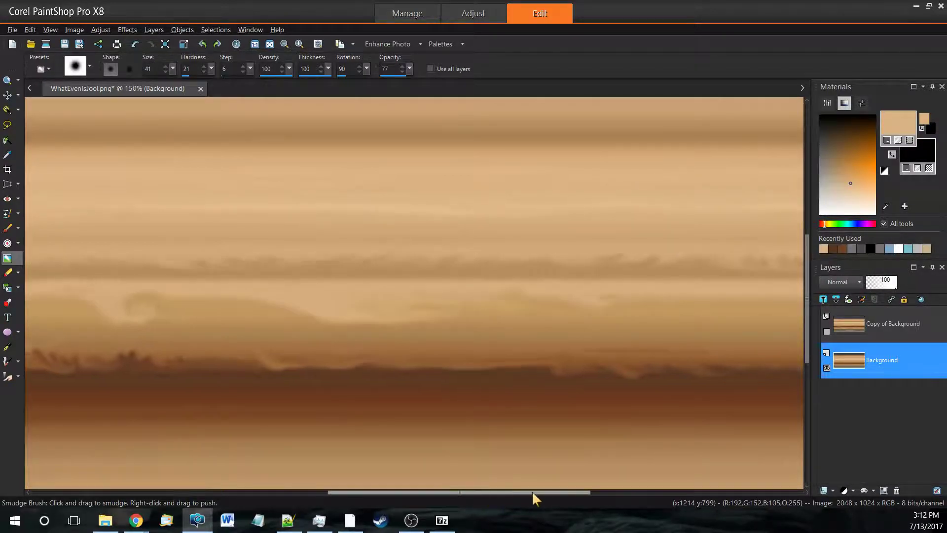
drag(532, 492, 641, 491)
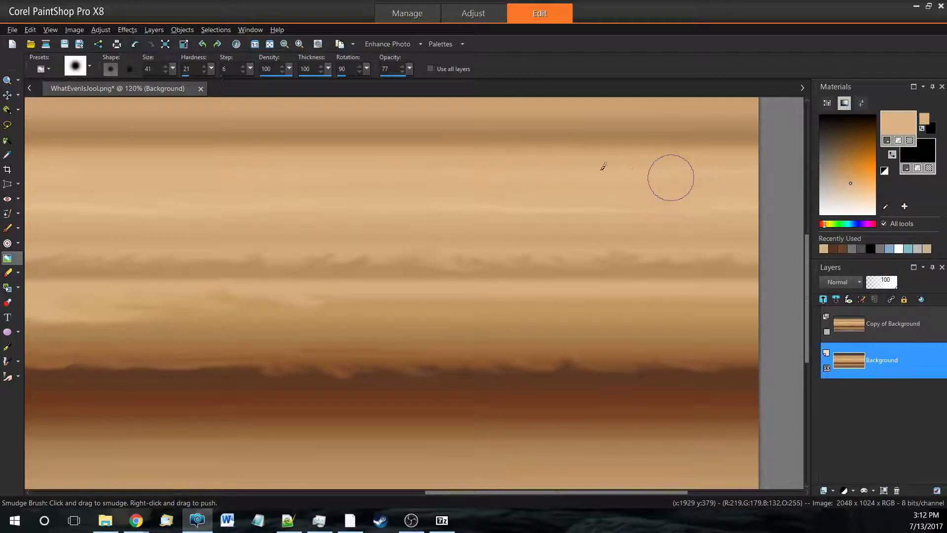
- Smudge the upper light bands into soft streaks at 100% zoom, then zoom out to 50%
scroll(167, 158, down, 4)
scroll(65, 179, up, 2)
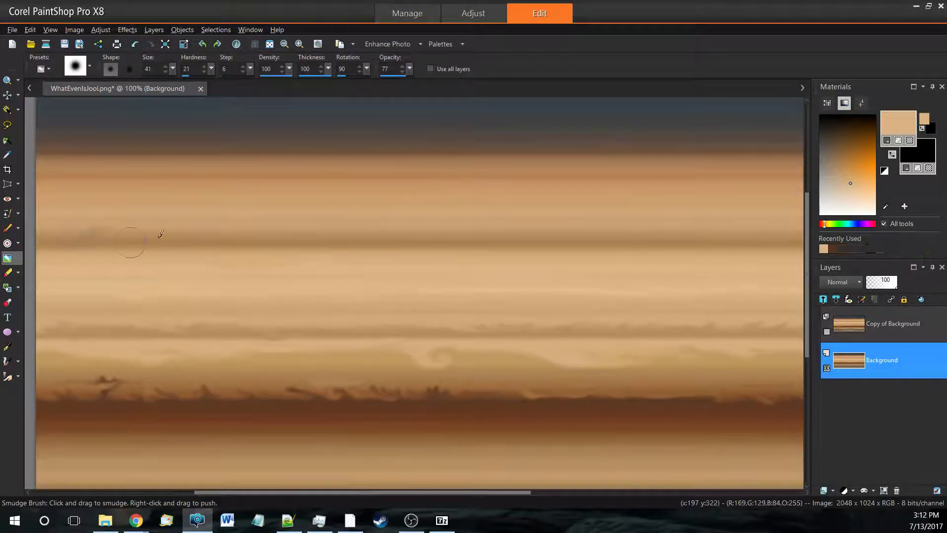
drag(80, 233, 334, 229)
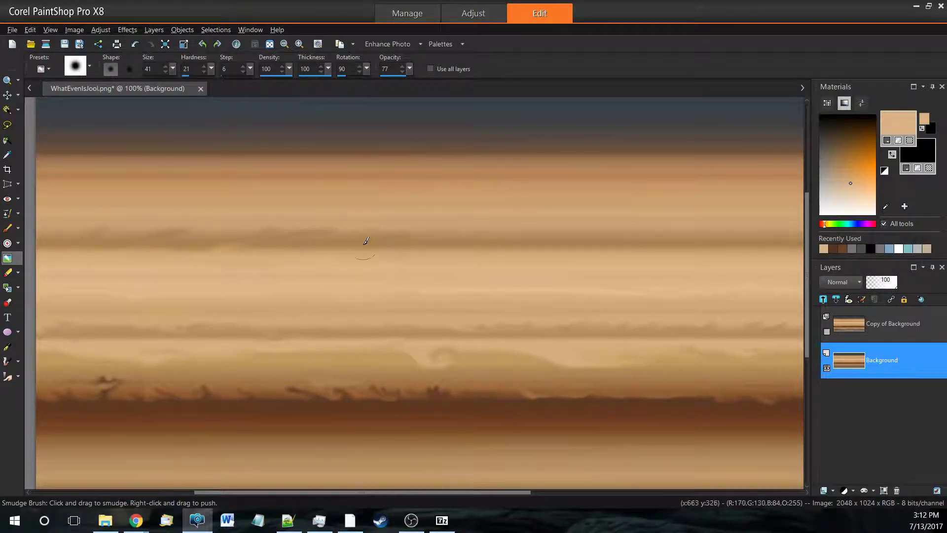
drag(466, 243, 697, 226)
drag(447, 493, 537, 493)
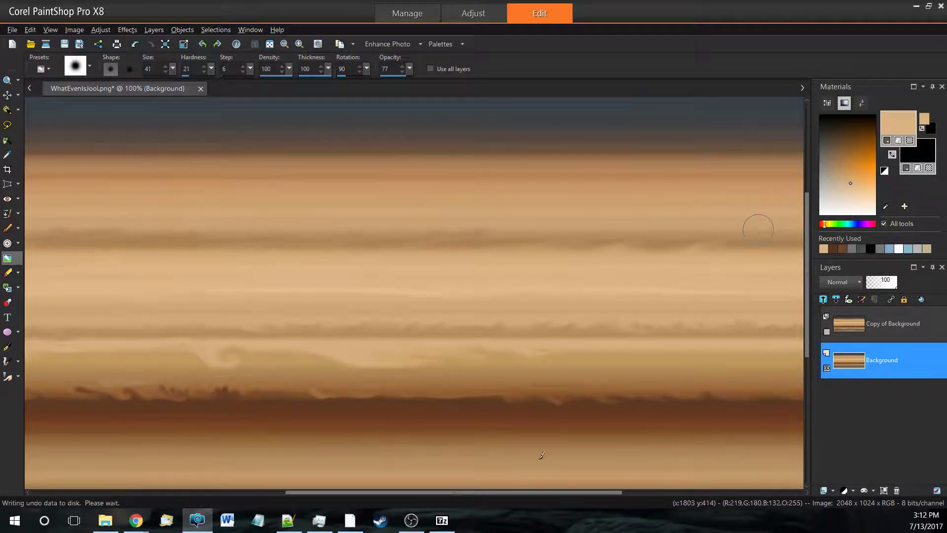
drag(525, 492, 614, 492)
drag(566, 235, 567, 244)
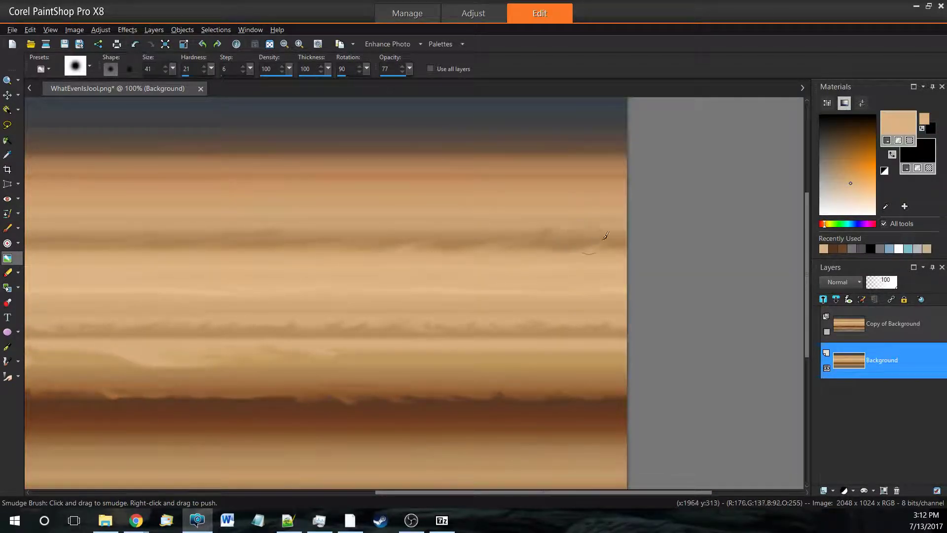
drag(496, 492, 144, 493)
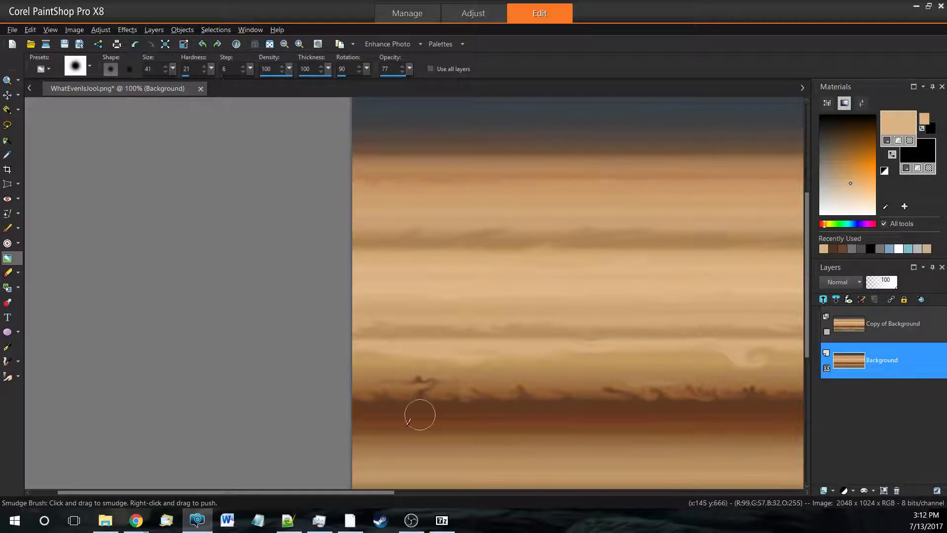
drag(357, 492, 427, 492)
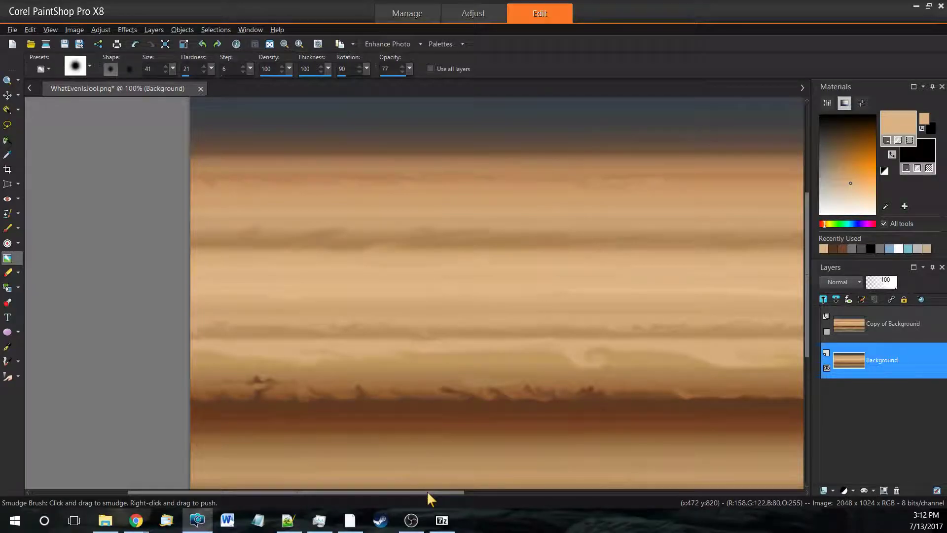
drag(428, 490, 543, 490)
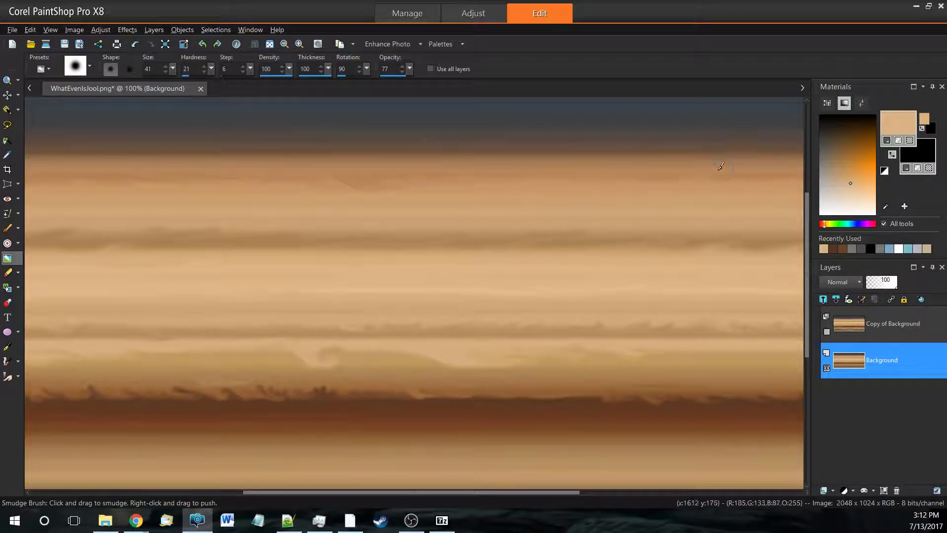
scroll(592, 205, down, 2)
scroll(482, 228, down, 1)
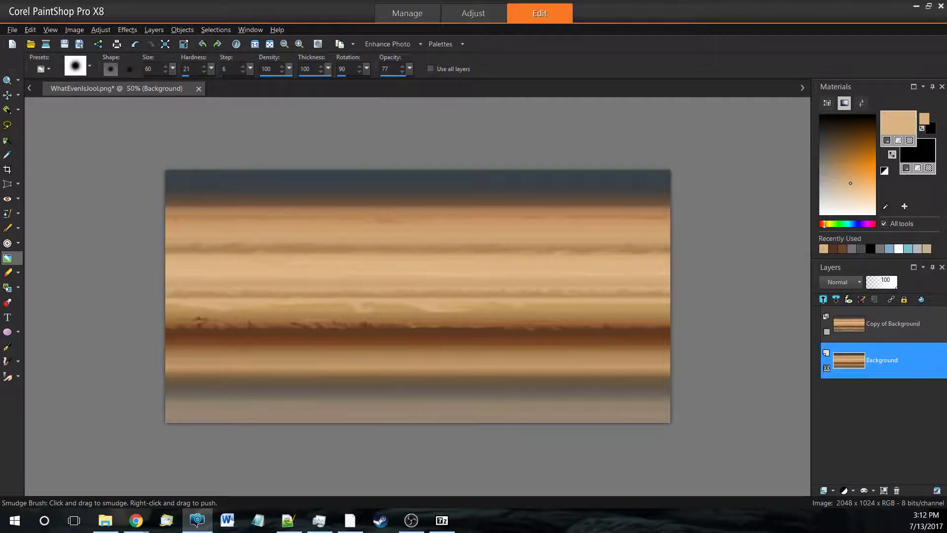
- Lightly smudge the lower greyish band at 74% zoom, then zoom back out
scroll(306, 464, up, 2)
scroll(175, 404, up, 1)
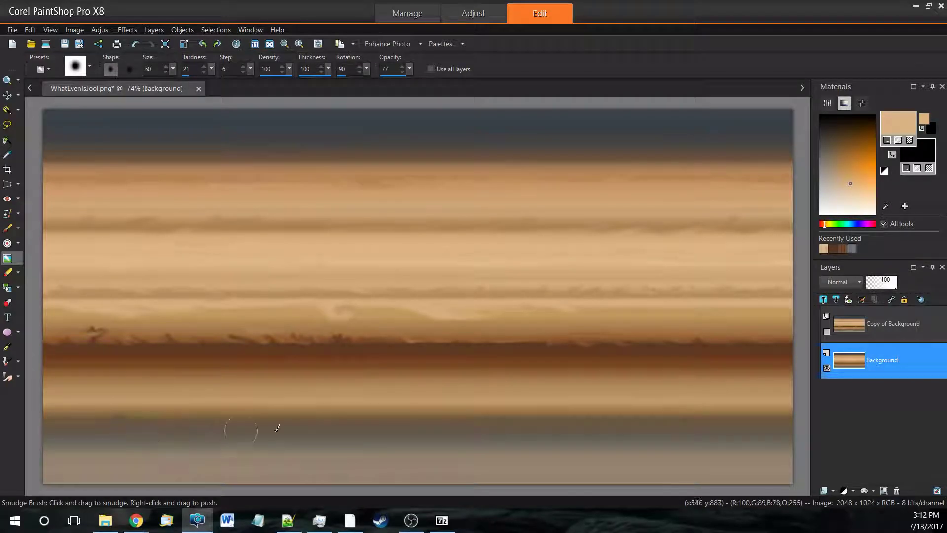
drag(241, 430, 310, 426)
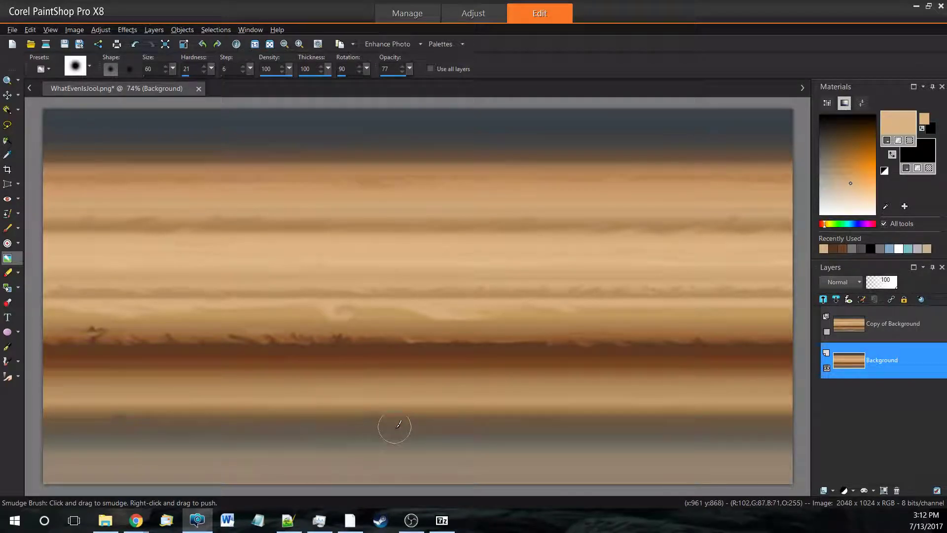
click(413, 520)
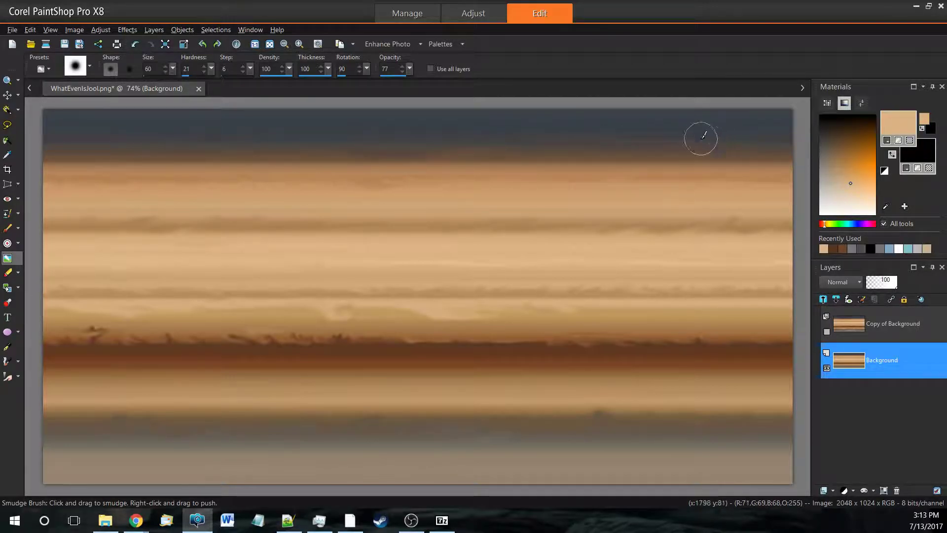
scroll(379, 357, down, 1)
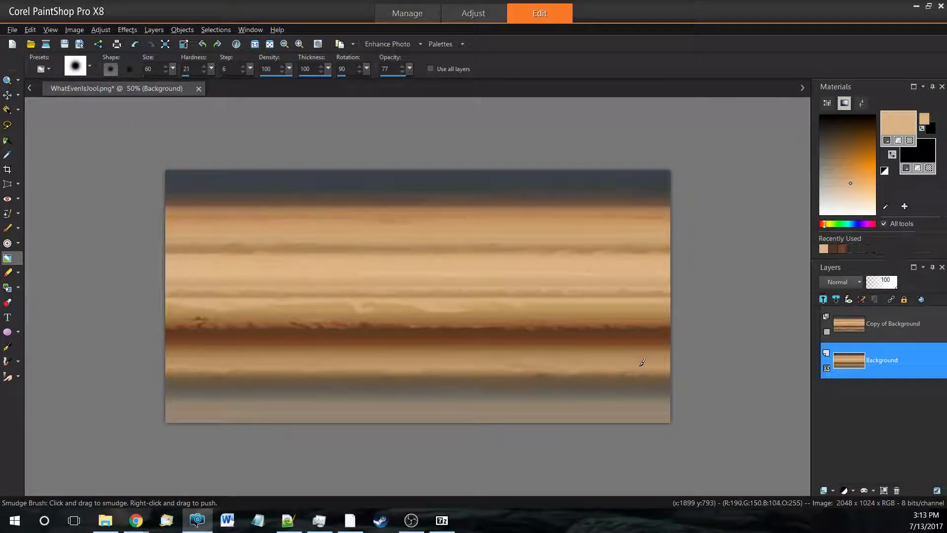
- Show the Copy of Background layer and open its Layer Properties
click(827, 331)
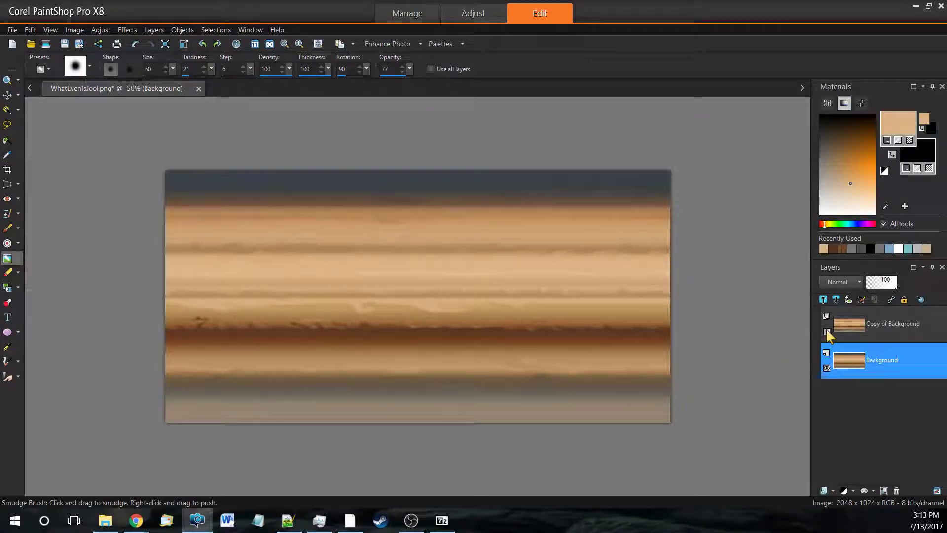
click(863, 326)
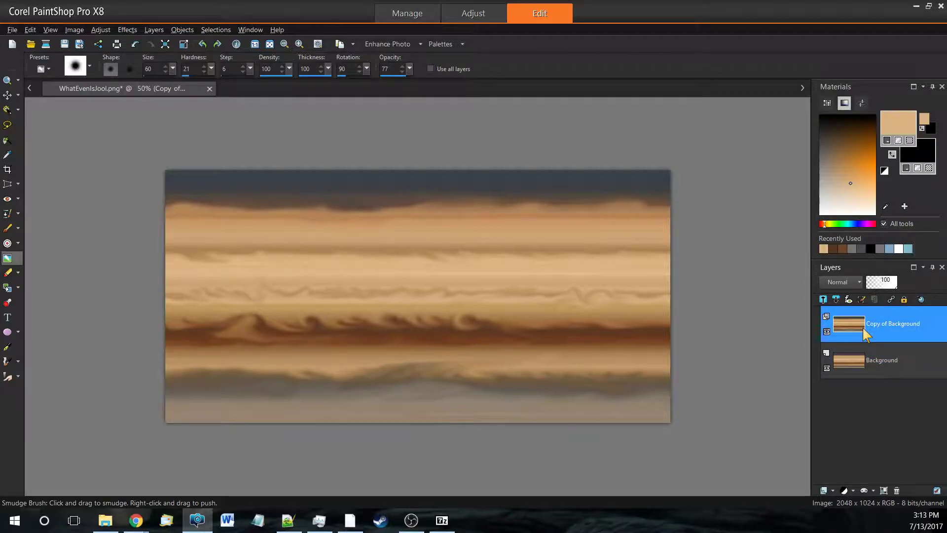
right_click(864, 329)
click(836, 334)
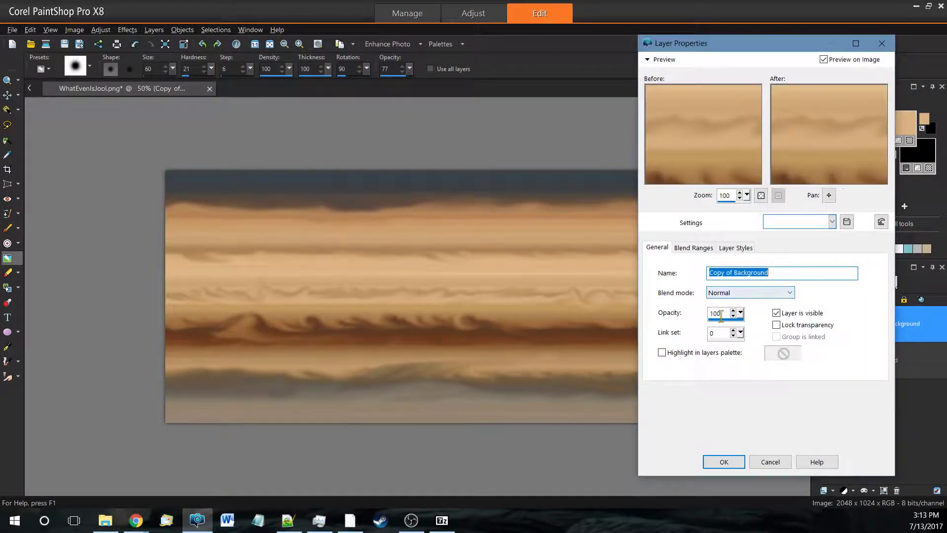
- Try Hard Light and Soft Light blending with opacity around 45 for the copy layer
drag(741, 314, 723, 322)
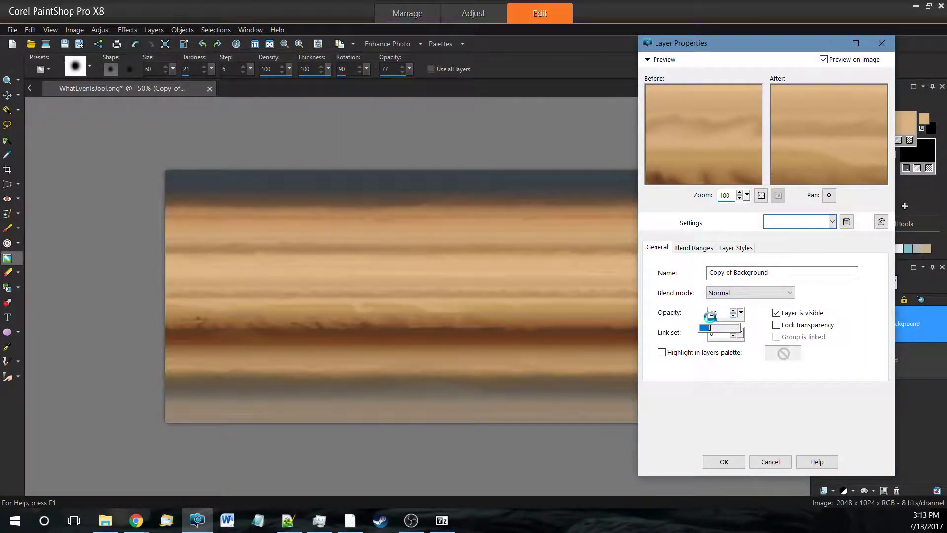
drag(715, 316, 714, 329)
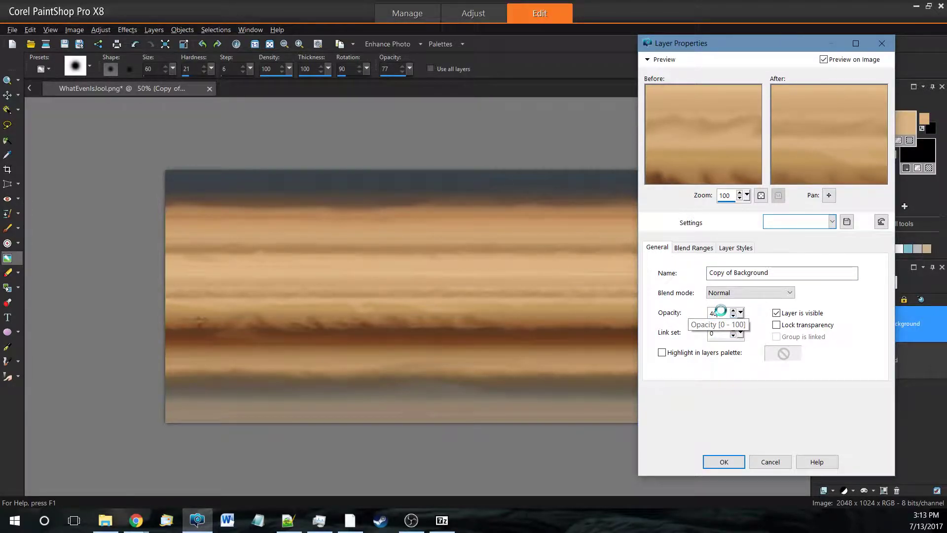
click(790, 293)
click(740, 425)
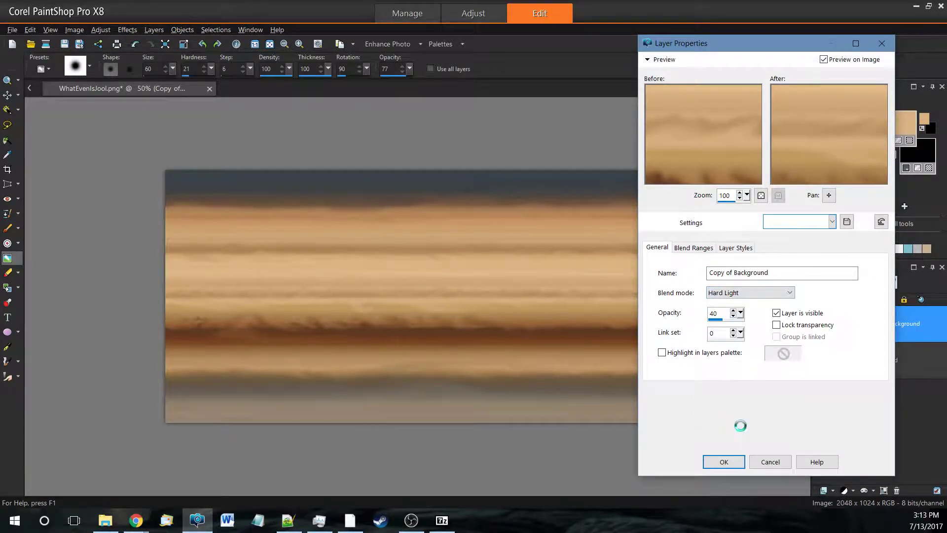
click(742, 292)
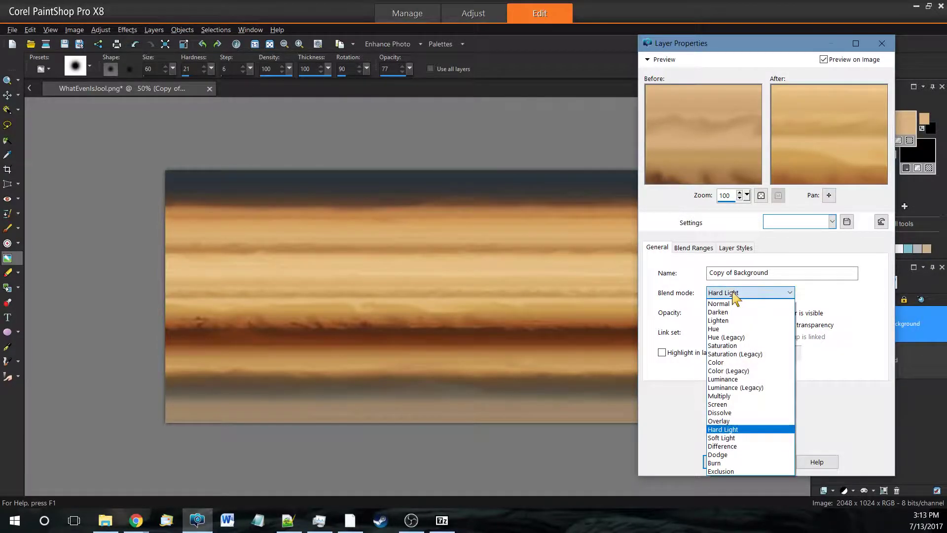
click(727, 439)
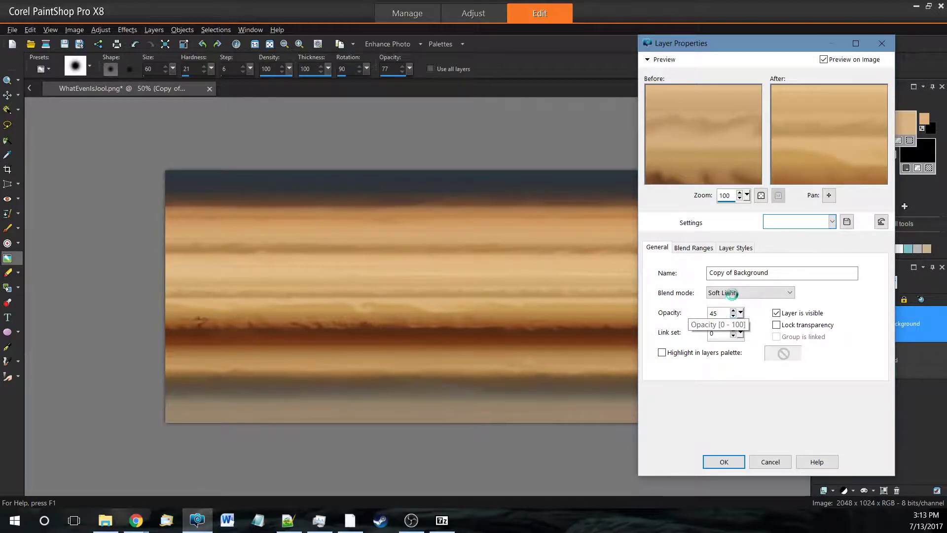
key(BackSpace)
text(5)
key(shift+Tab)
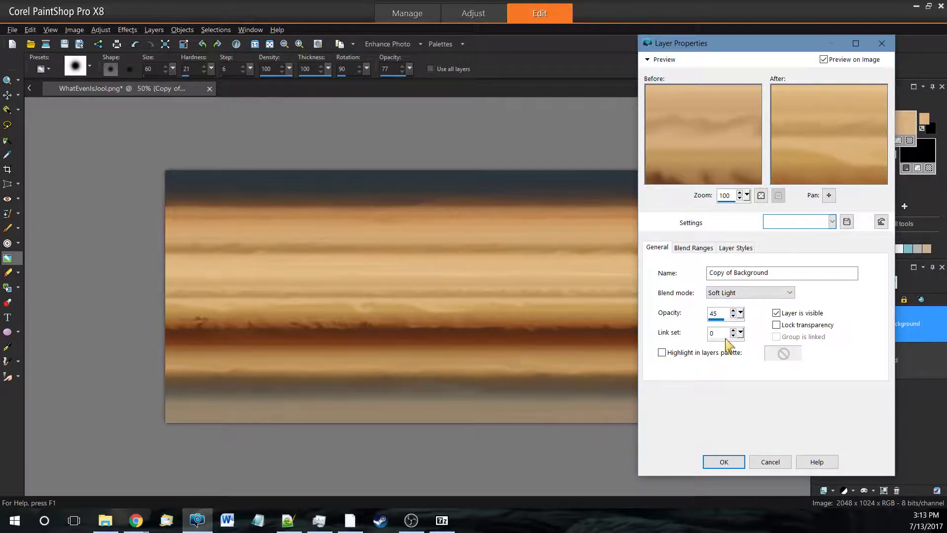
click(741, 334)
click(734, 336)
- Settle the copy layer on Darken blend mode at 33 opacity and apply
click(747, 293)
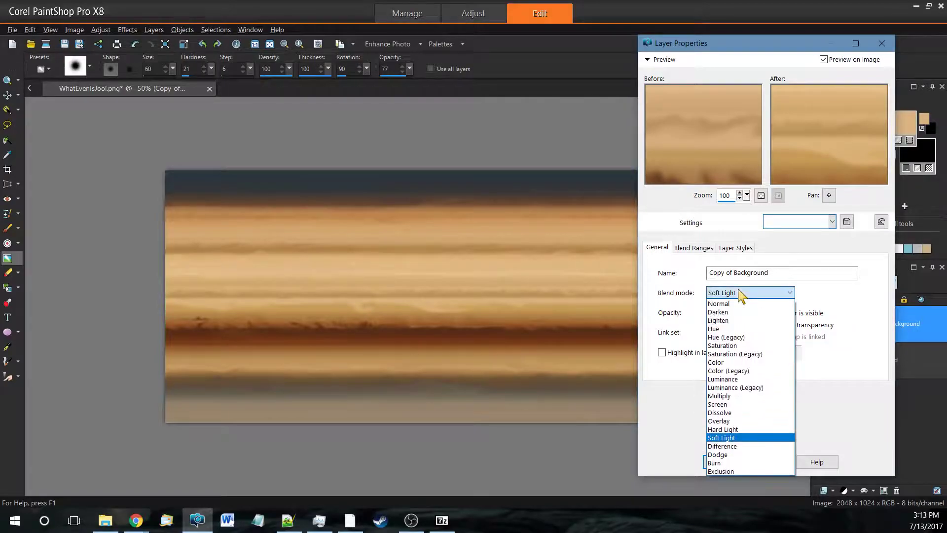
click(725, 311)
click(727, 294)
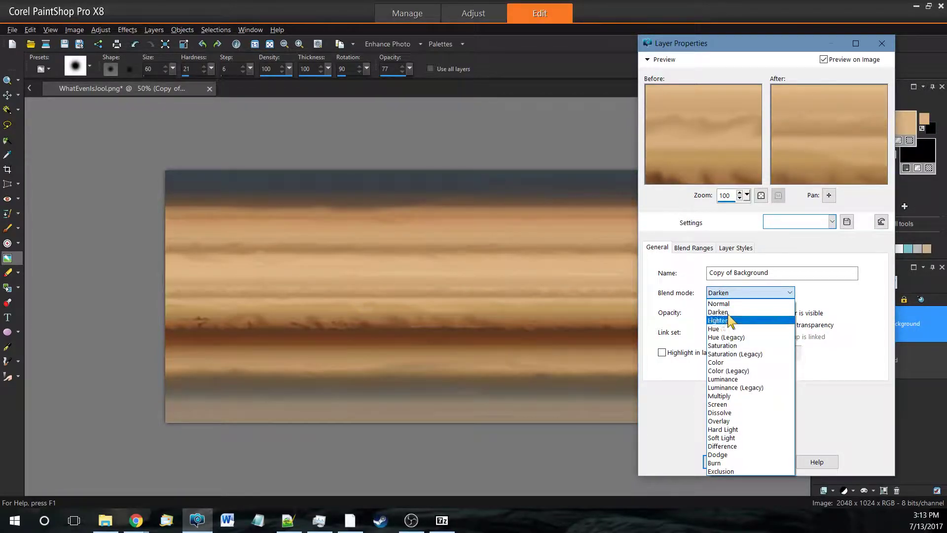
click(726, 300)
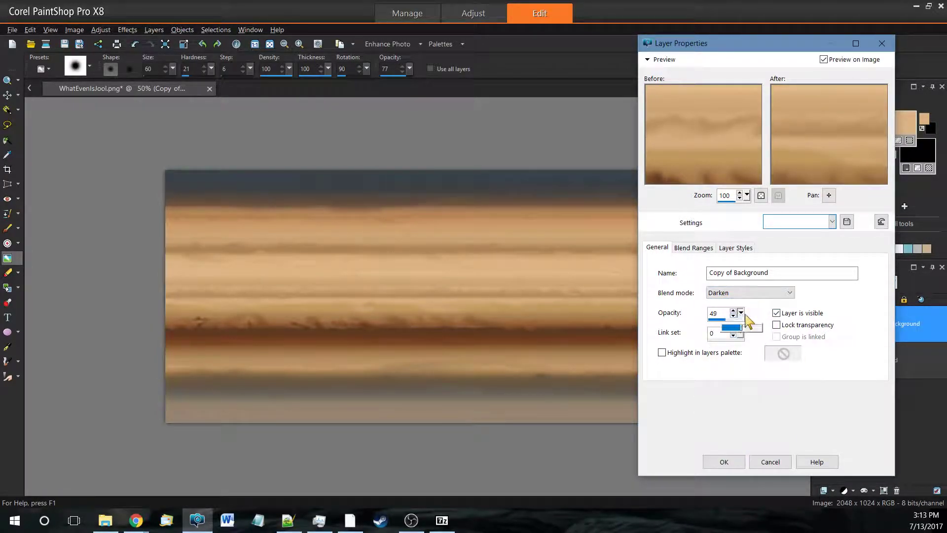
mouse_move(748, 321)
mouse_down()
mouse_move(772, 321)
mouse_move(709, 318)
mouse_up()
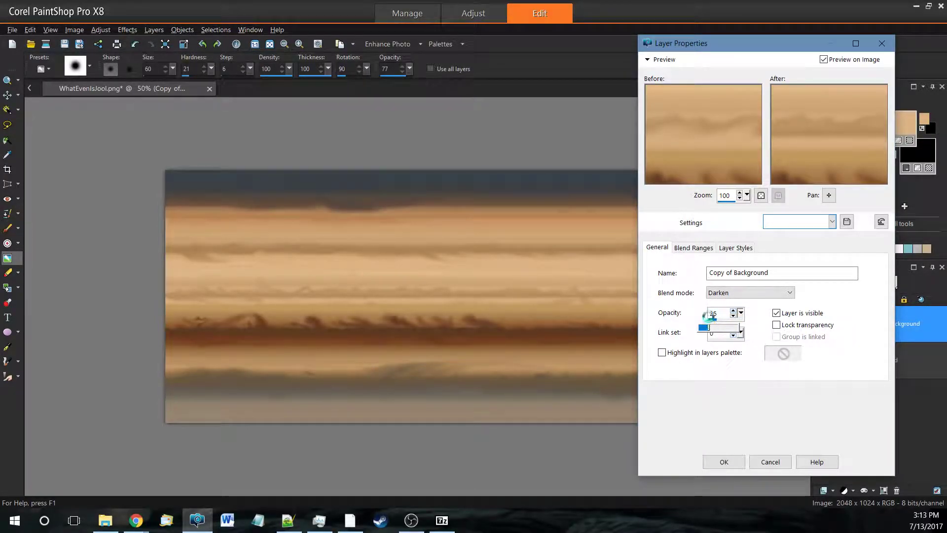
click(734, 293)
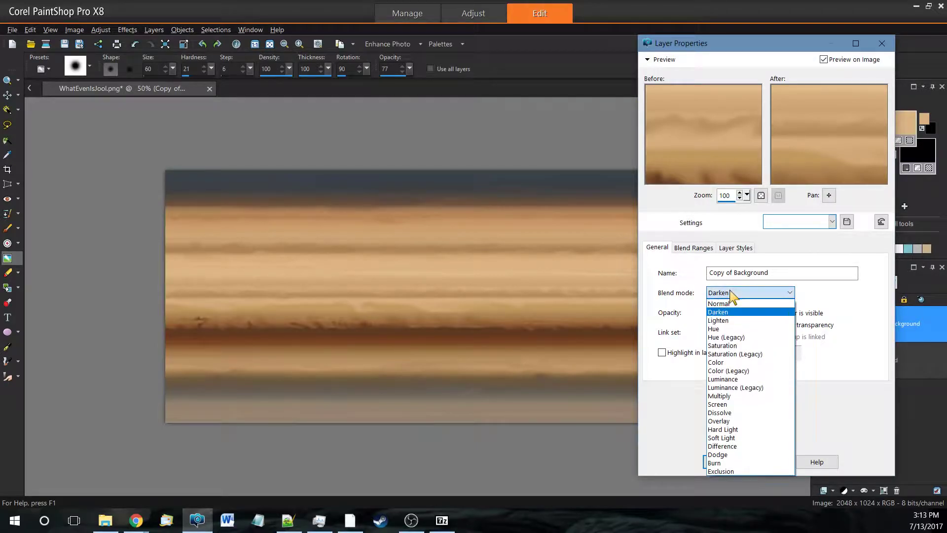
click(730, 321)
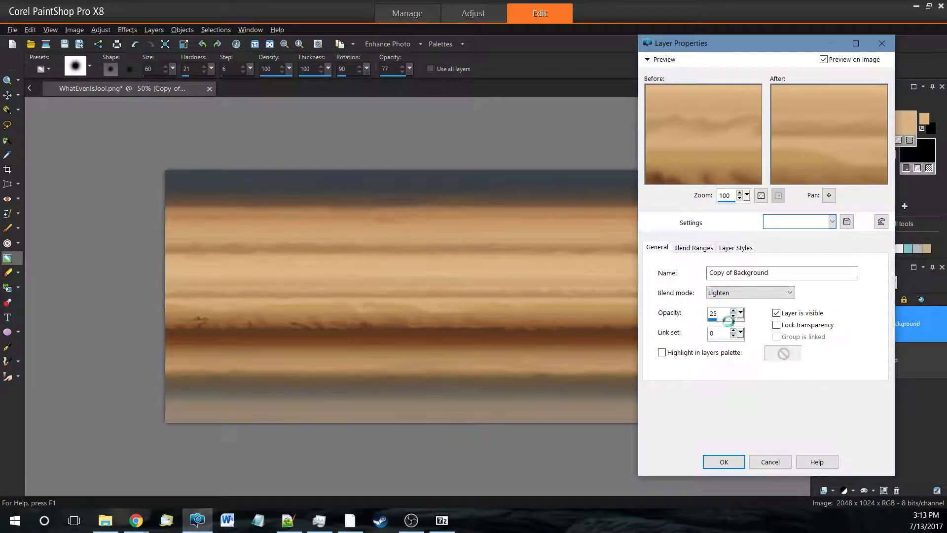
click(735, 293)
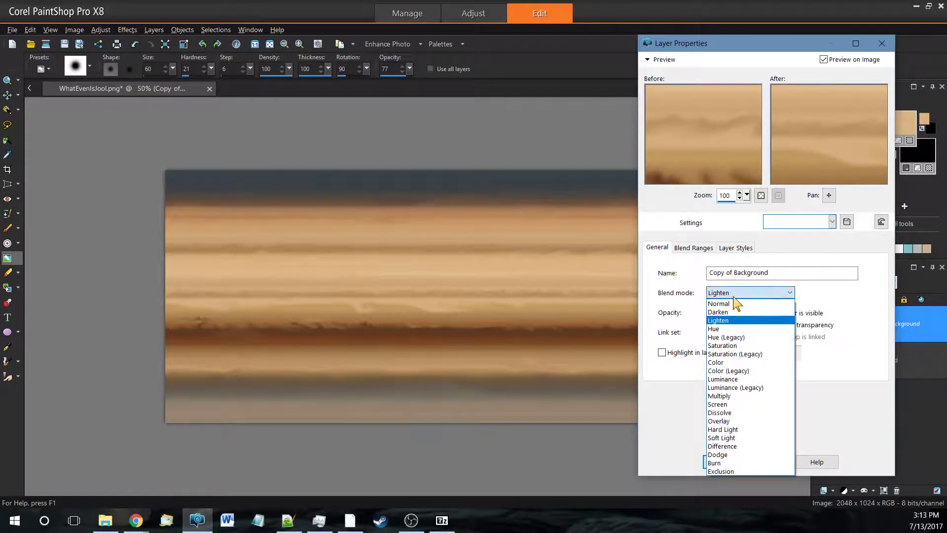
click(725, 308)
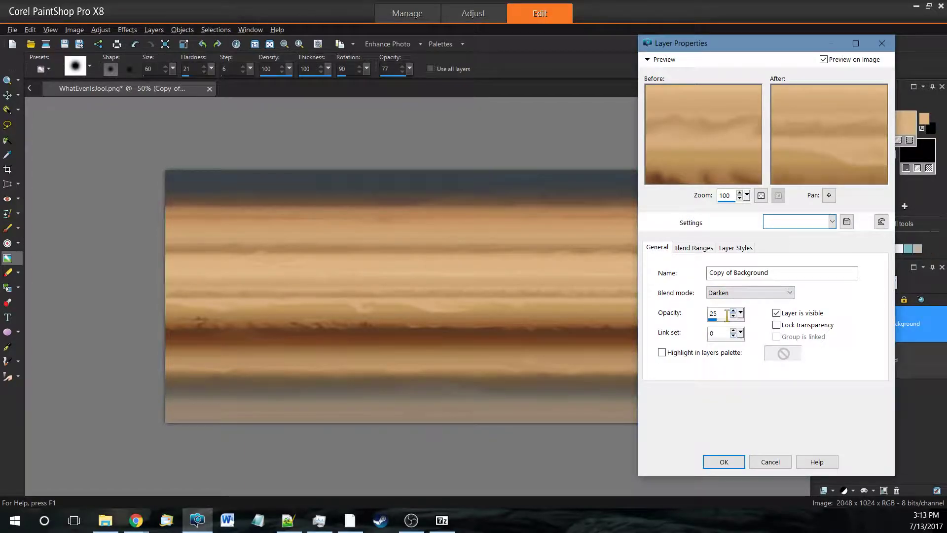
text(33)
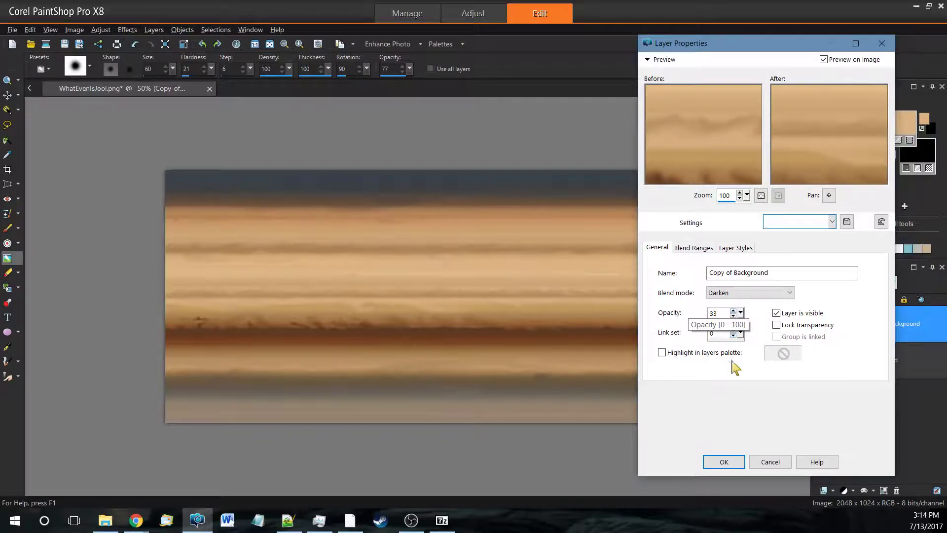
click(724, 462)
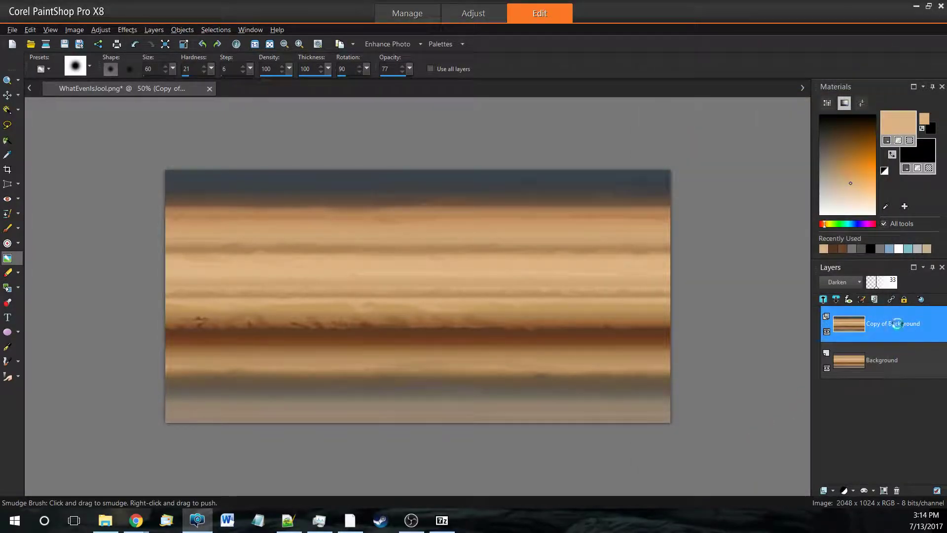
- Duplicate the layer as Copy (2) of Background and switch it to Lighten blending
right_click(869, 336)
click(816, 347)
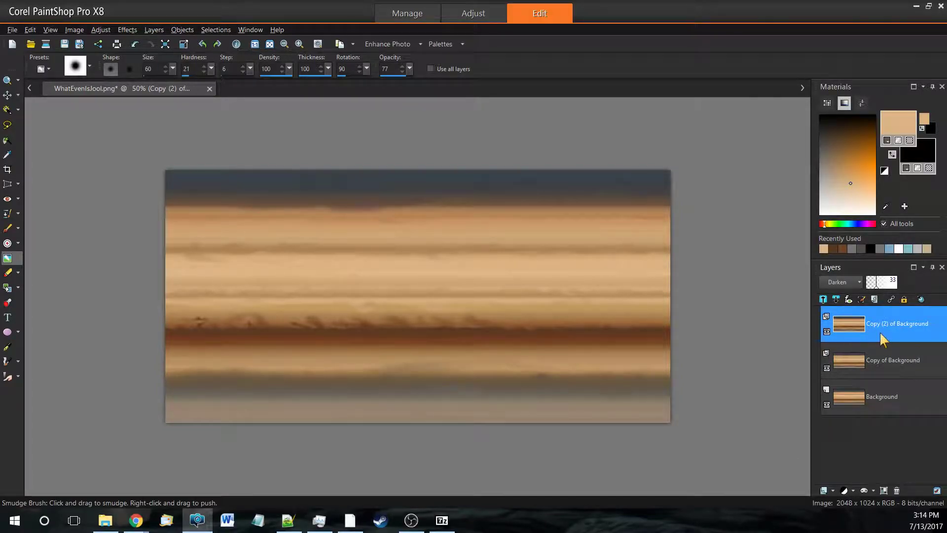
right_click(878, 332)
click(829, 338)
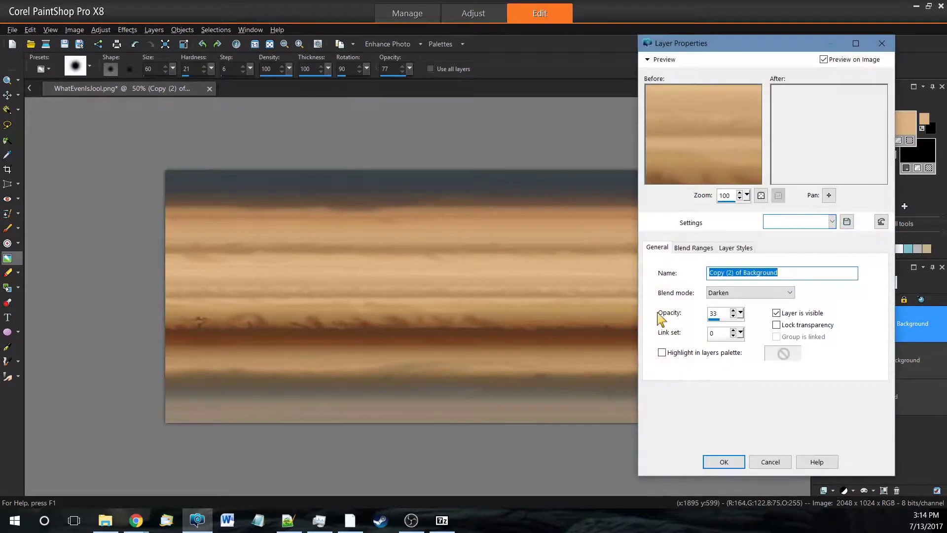
click(742, 292)
click(742, 319)
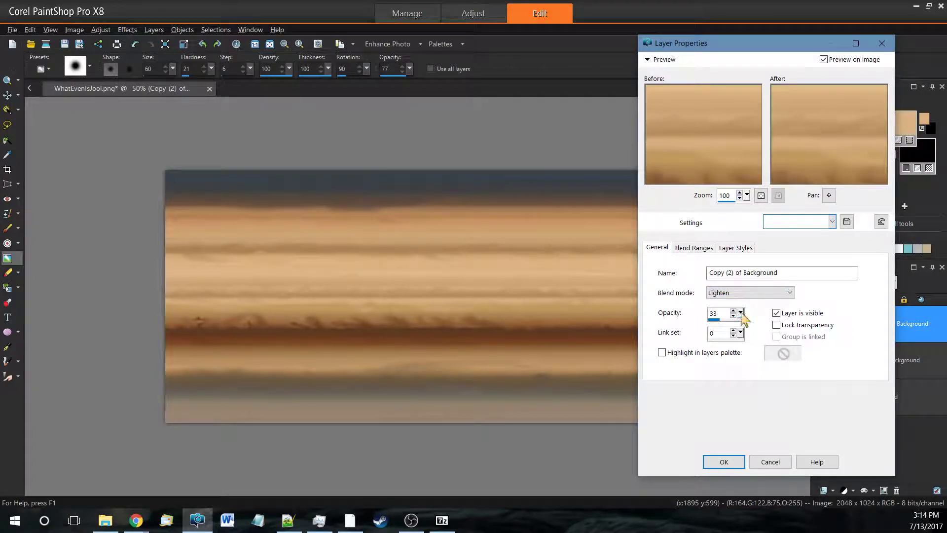
- Try Dodge and Multiply, then keep Lighten at 25 opacity and apply
scroll(722, 314, up, 9)
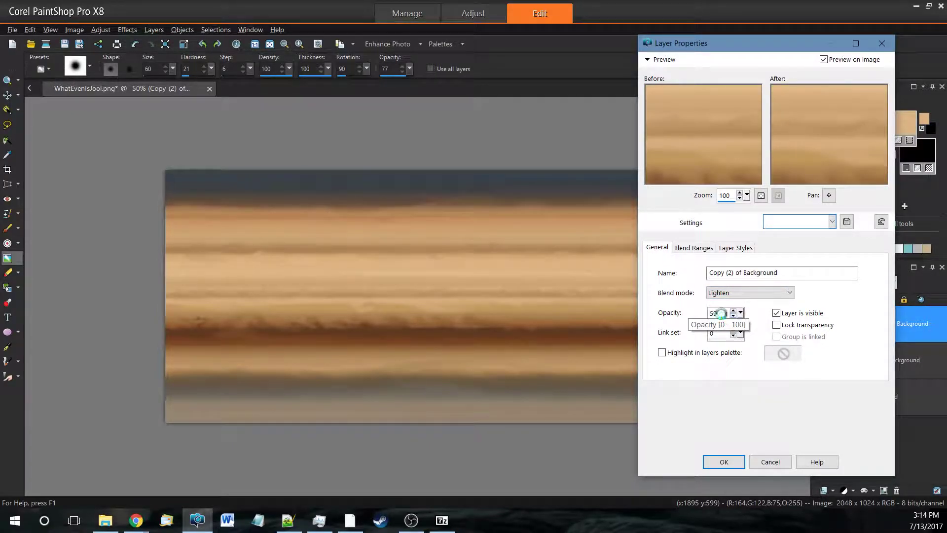
mouse_move(741, 313)
mouse_down()
mouse_move(729, 318)
mouse_move(743, 307)
mouse_up()
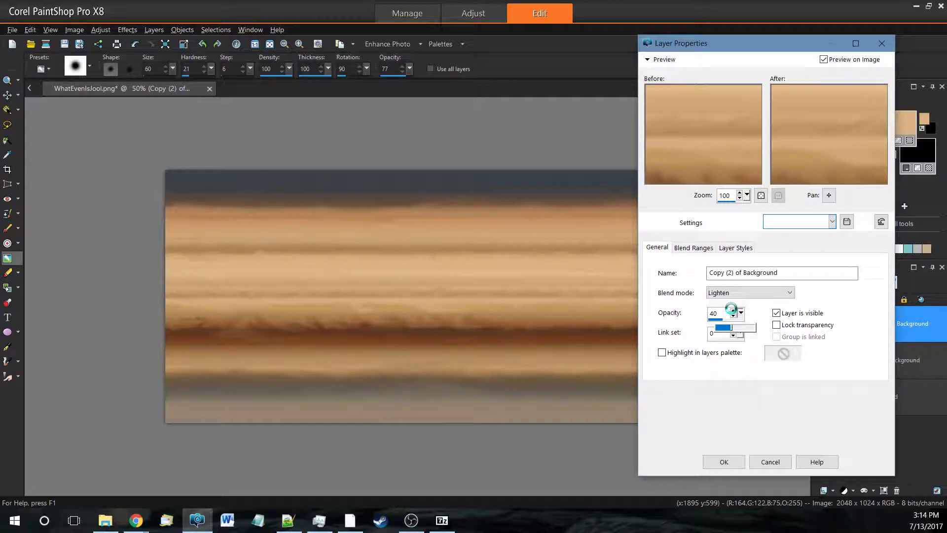
drag(731, 309, 735, 323)
click(760, 293)
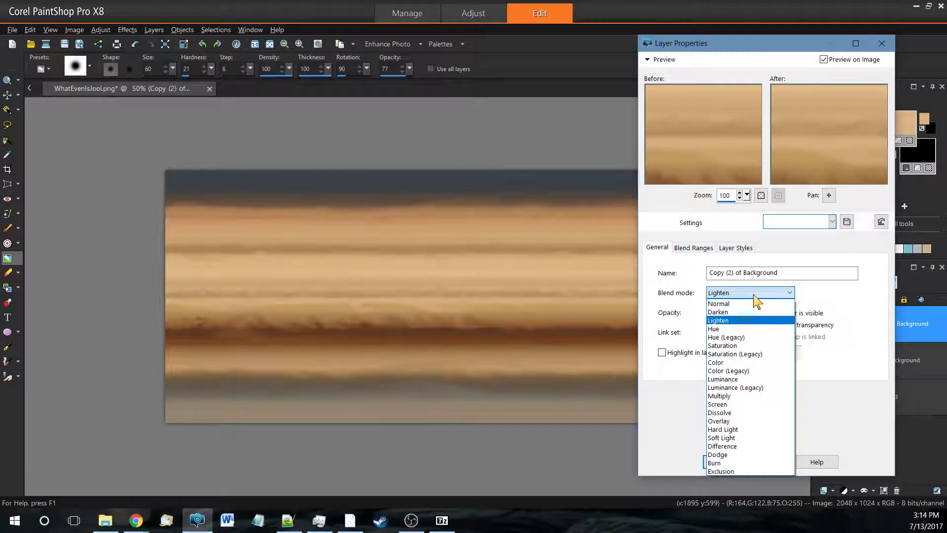
click(731, 455)
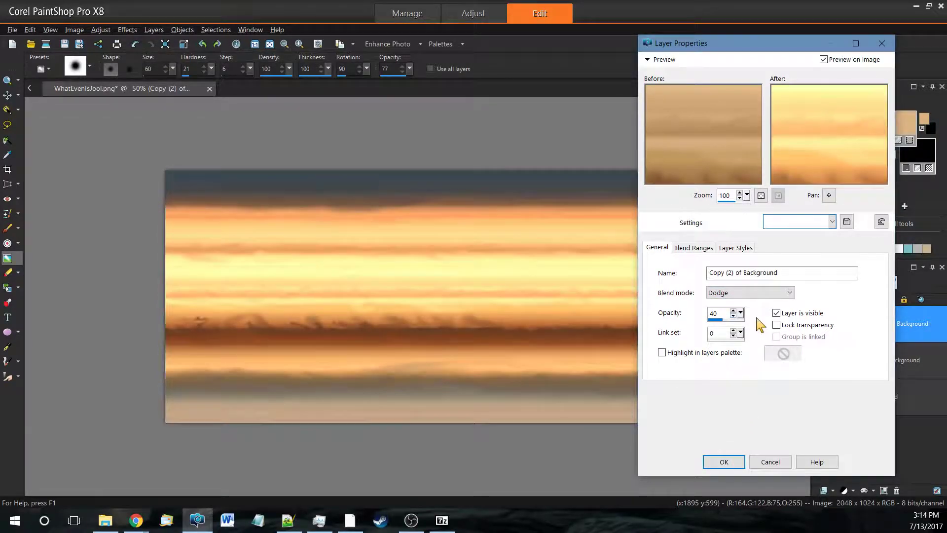
click(755, 293)
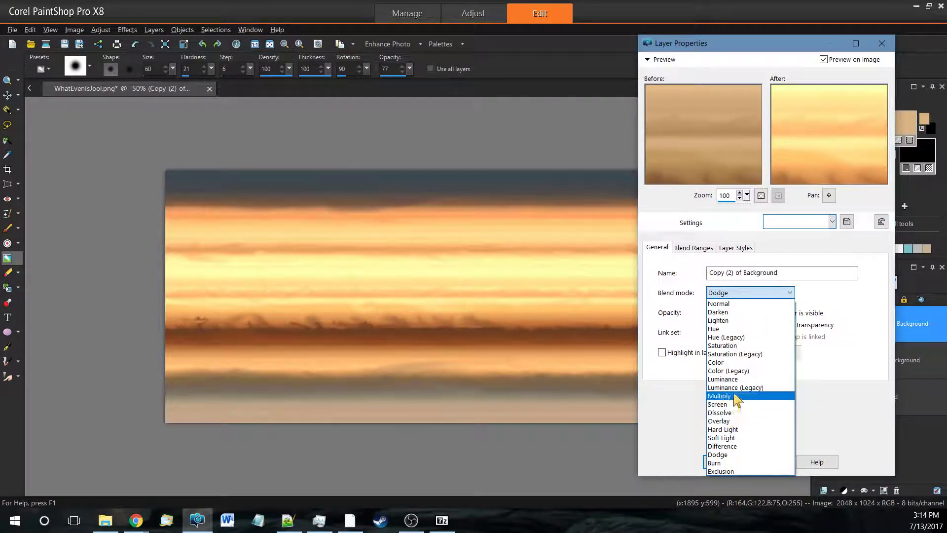
click(730, 396)
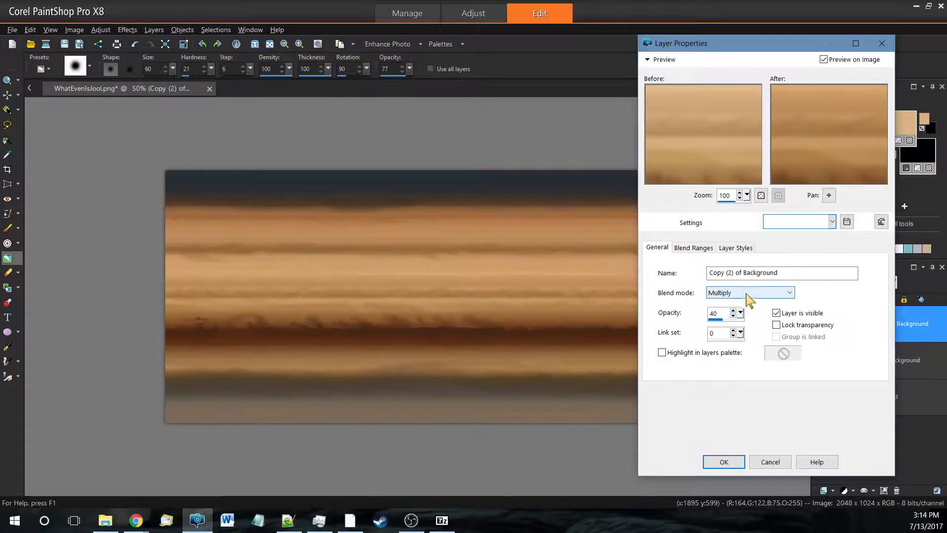
click(758, 294)
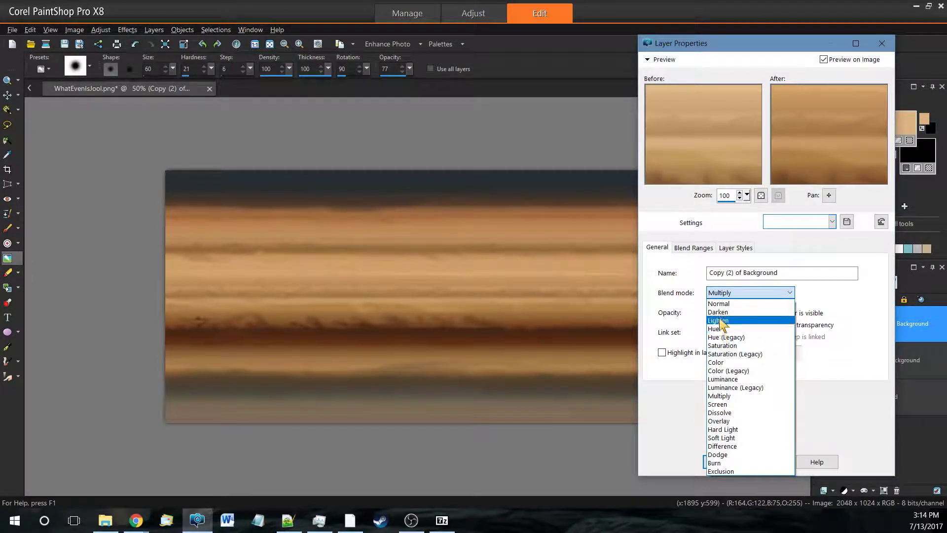
click(719, 320)
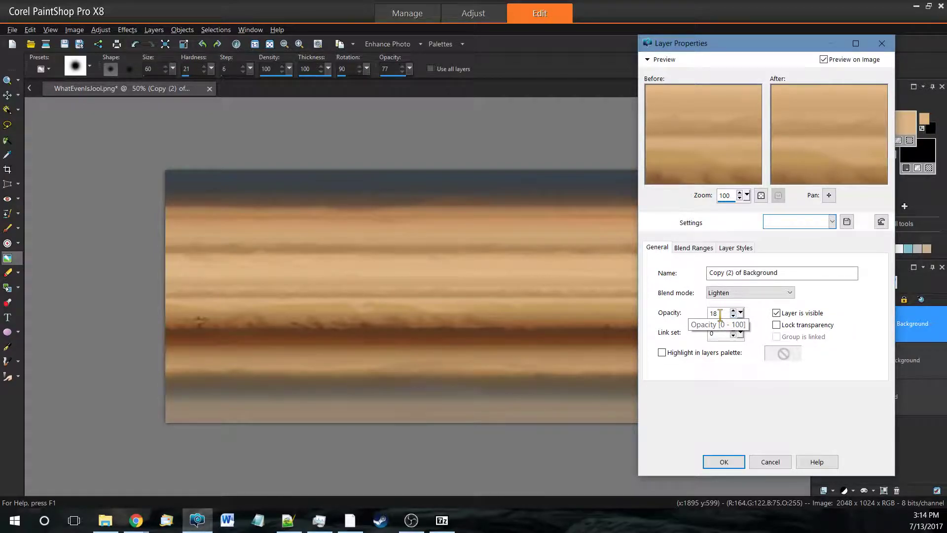
scroll(720, 314, up, 5)
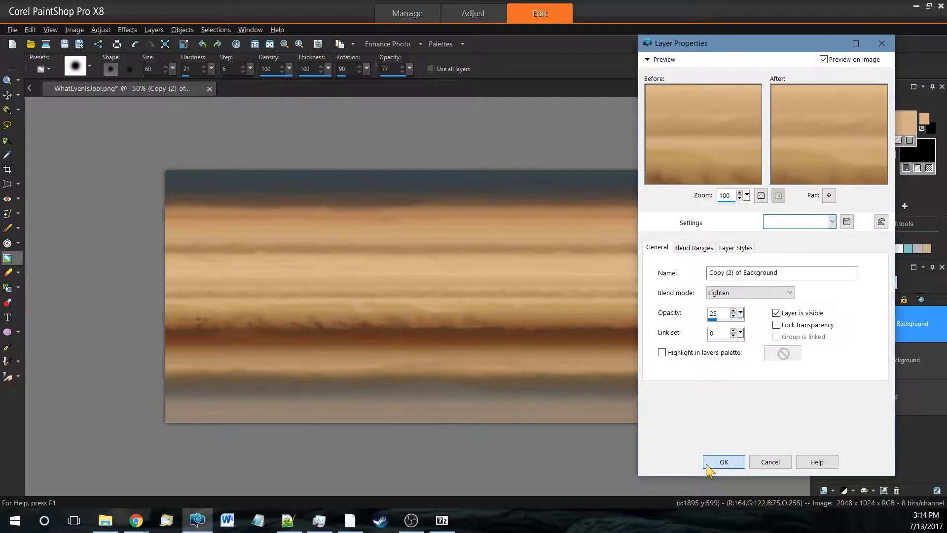
click(724, 462)
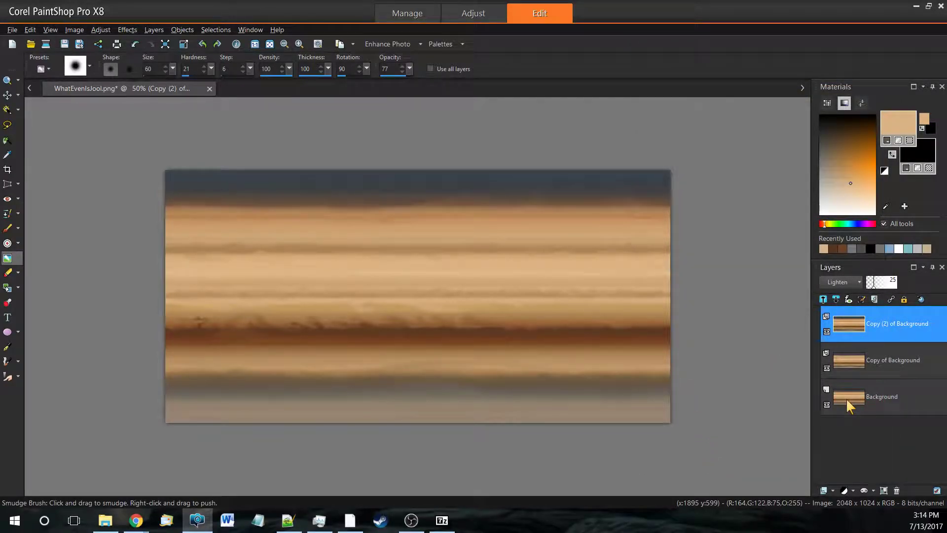
- Merge all layers into the single Background layer with Merge All
click(879, 400)
right_click(878, 398)
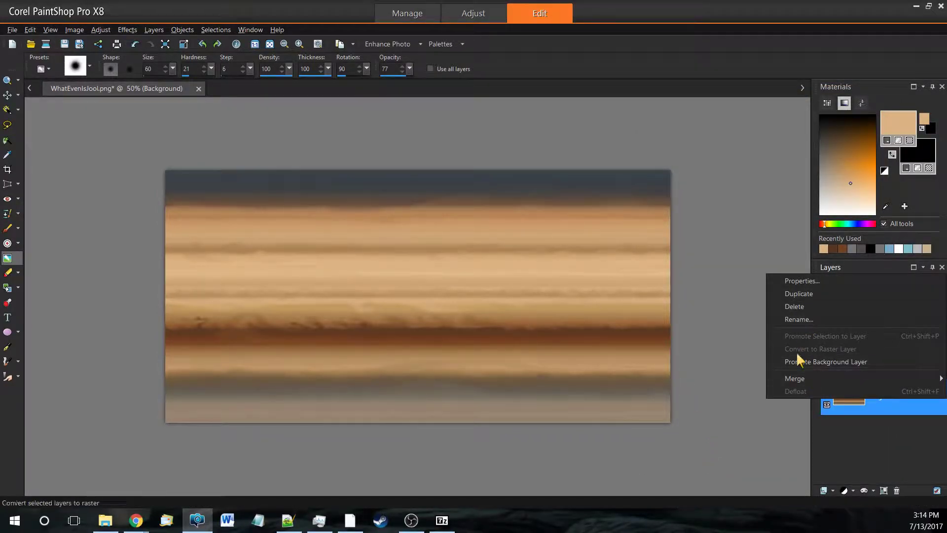
mouse_move(794, 377)
click(728, 389)
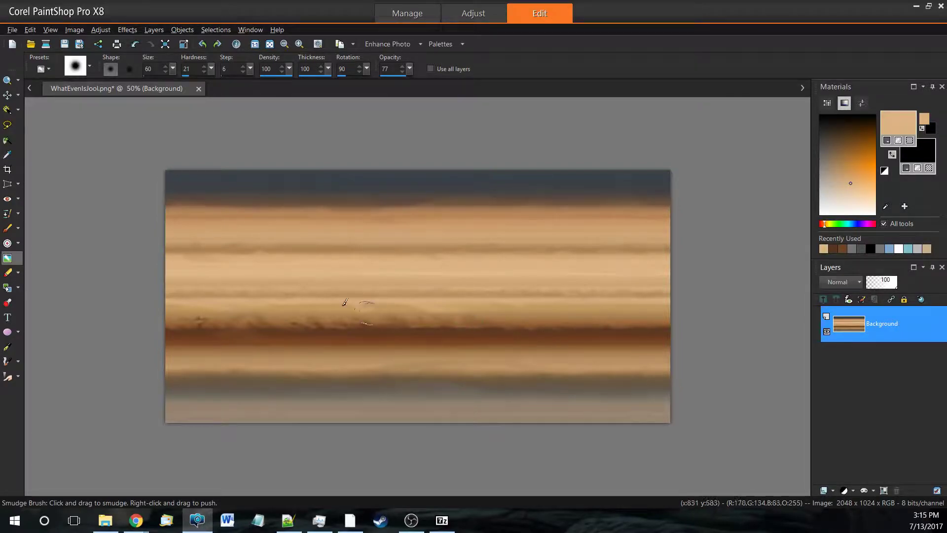
- Select the Paint Brush tool and adjust its settings
click(7, 228)
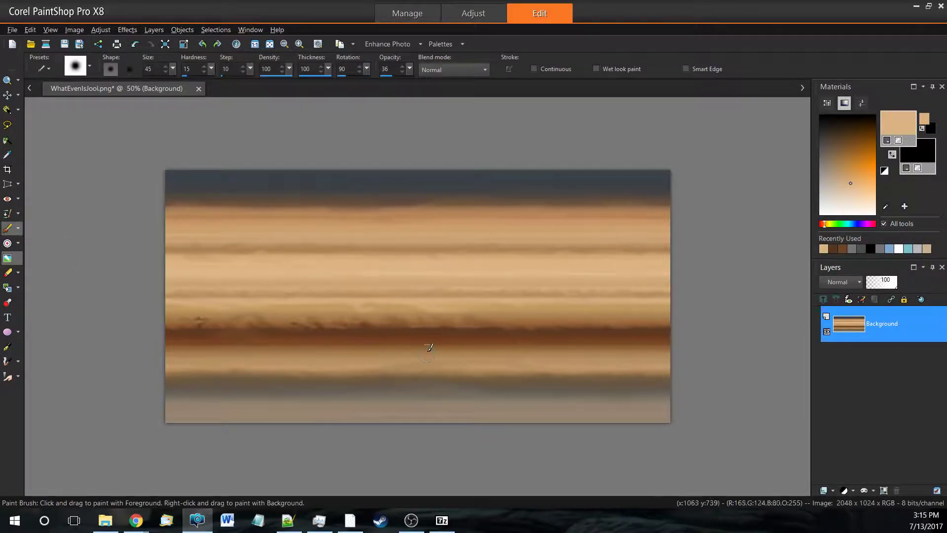
scroll(370, 299, up, 1)
scroll(365, 299, up, 1)
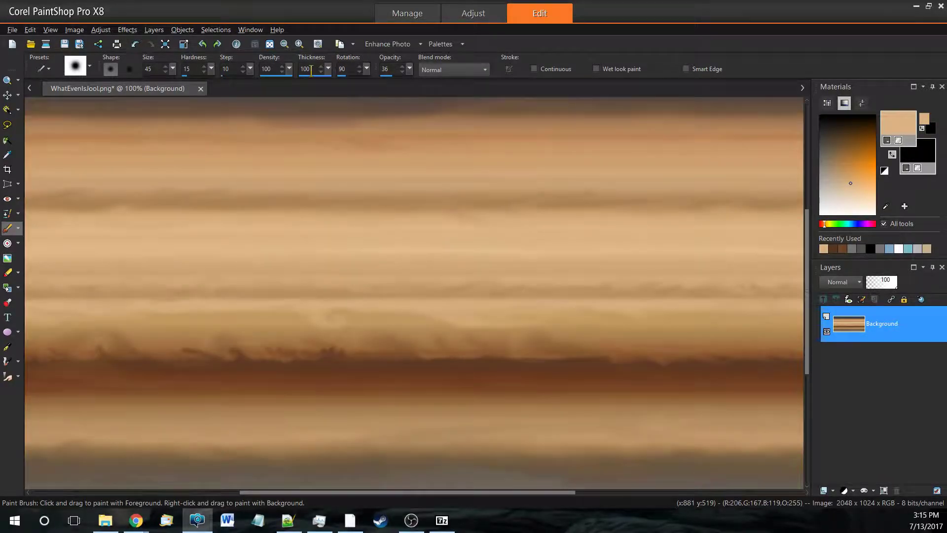
scroll(310, 69, down, 4)
scroll(514, 307, up, 1)
- Paint two pale beige oval storm spots, enlarging the left one with a firmer brush
scroll(514, 308, up, 1)
click(841, 198)
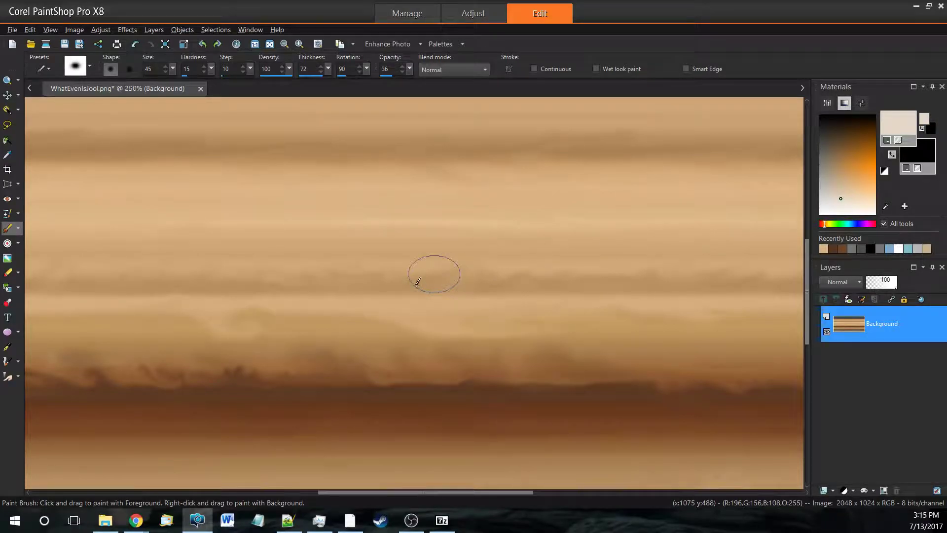
scroll(343, 329, up, 1)
drag(343, 329, 368, 364)
mouse_move(421, 353)
mouse_down()
mouse_move(387, 338)
mouse_move(385, 348)
mouse_up()
drag(221, 75, 223, 75)
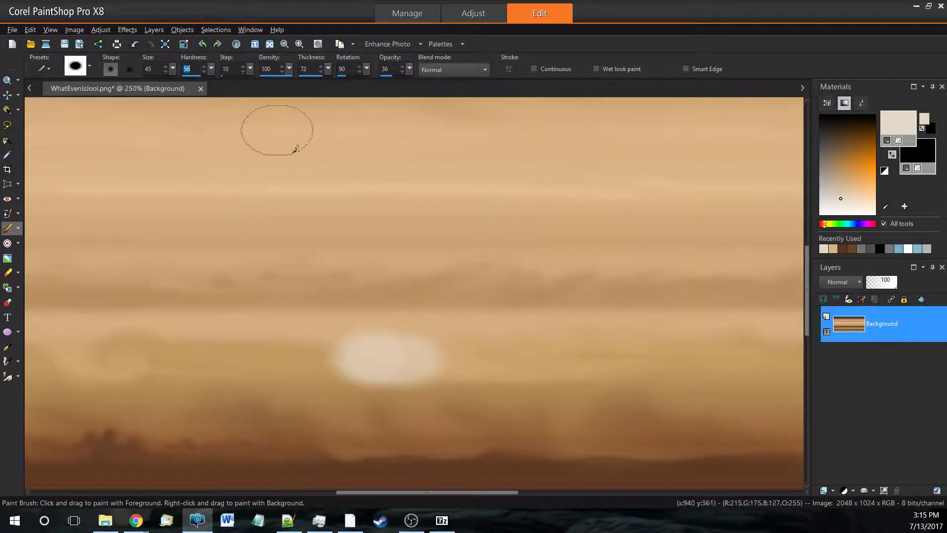
mouse_move(328, 355)
mouse_down()
mouse_move(363, 361)
mouse_move(403, 350)
mouse_up()
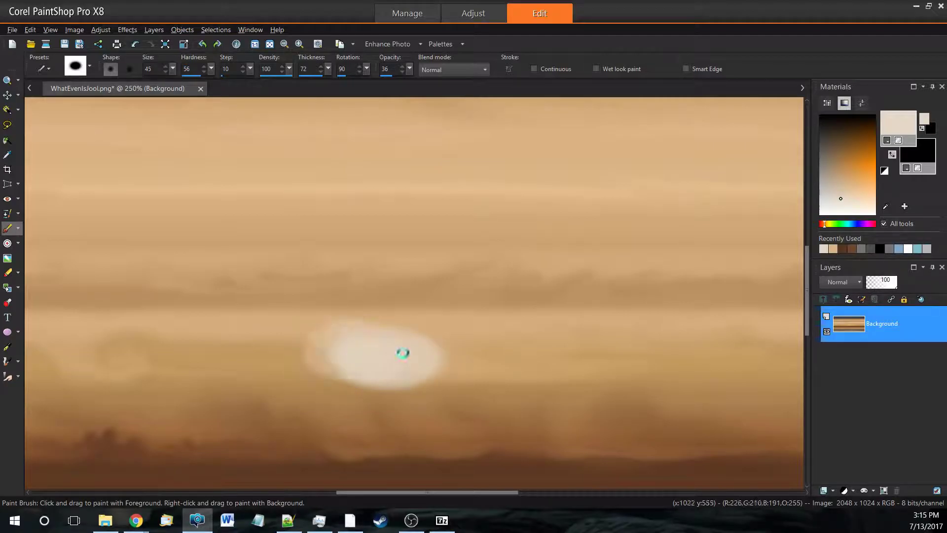
mouse_move(611, 348)
mouse_down()
mouse_move(636, 356)
mouse_move(609, 338)
mouse_up()
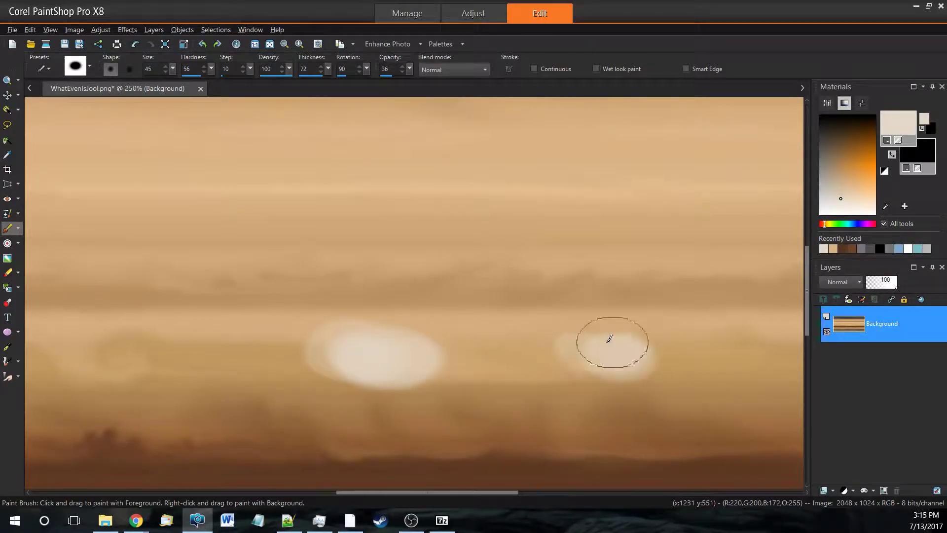
- Repaint the left spot in pale peach and dab darker tan over the right spot
click(857, 196)
mouse_move(401, 349)
mouse_down()
mouse_move(360, 351)
mouse_move(380, 358)
mouse_up()
click(851, 179)
drag(607, 347, 615, 356)
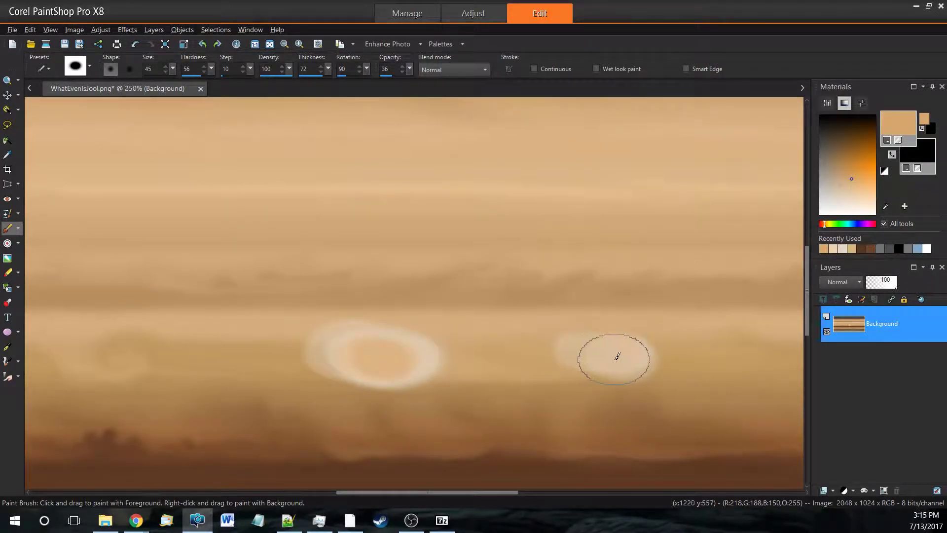
click(8, 258)
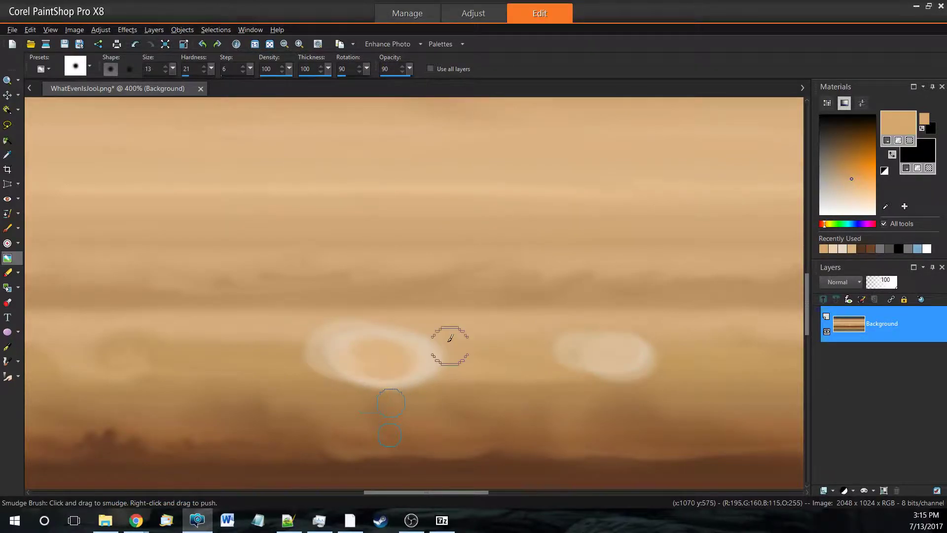
- Smudge the pale ring's edge and swirl its interior into an inner loop
scroll(450, 338, up, 2)
text(40)
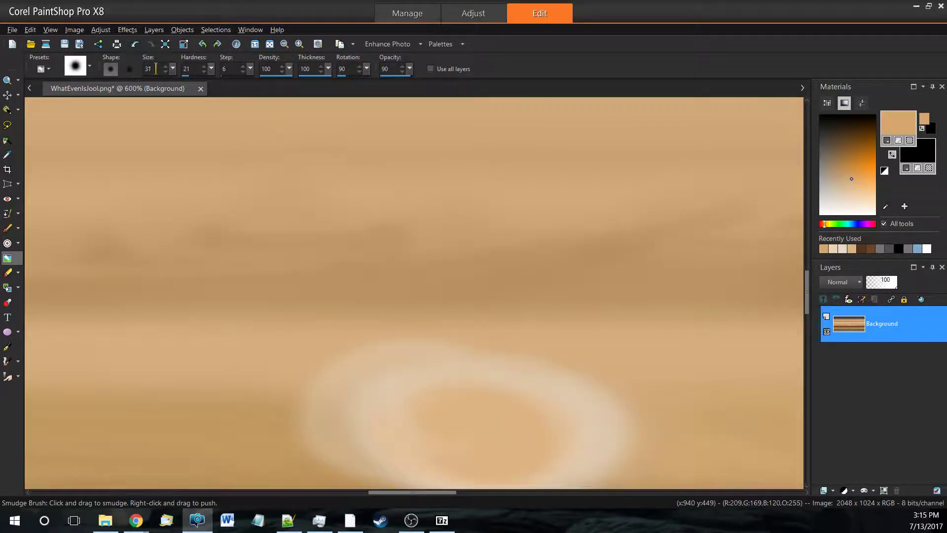
mouse_move(370, 363)
mouse_down()
mouse_move(288, 363)
mouse_move(577, 370)
mouse_up()
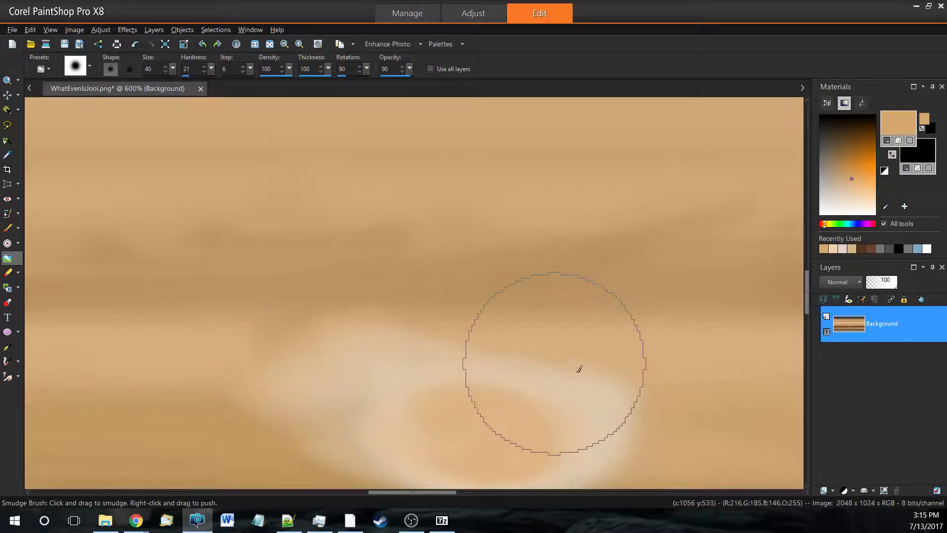
drag(806, 303, 810, 318)
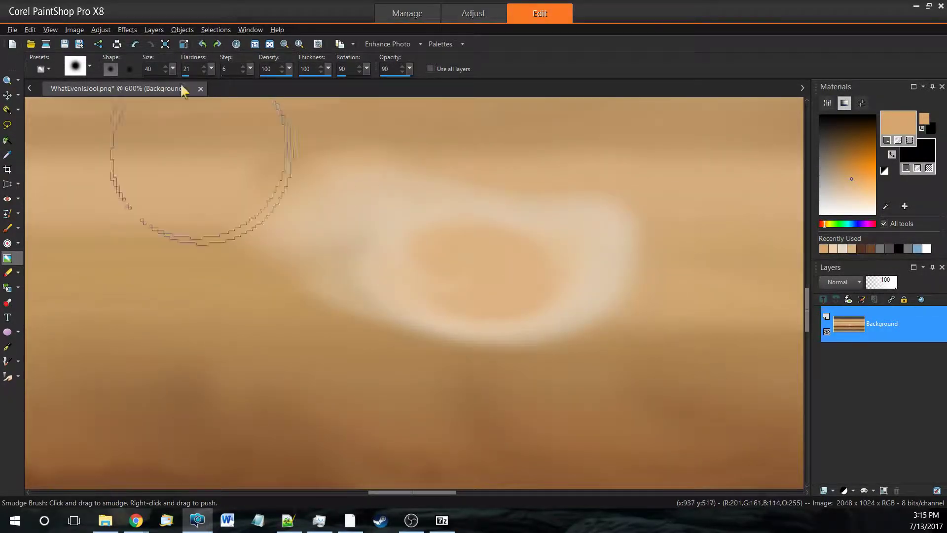
text(16)
mouse_move(429, 203)
mouse_down()
mouse_move(467, 232)
mouse_move(427, 248)
mouse_move(581, 263)
mouse_up()
drag(353, 214, 537, 257)
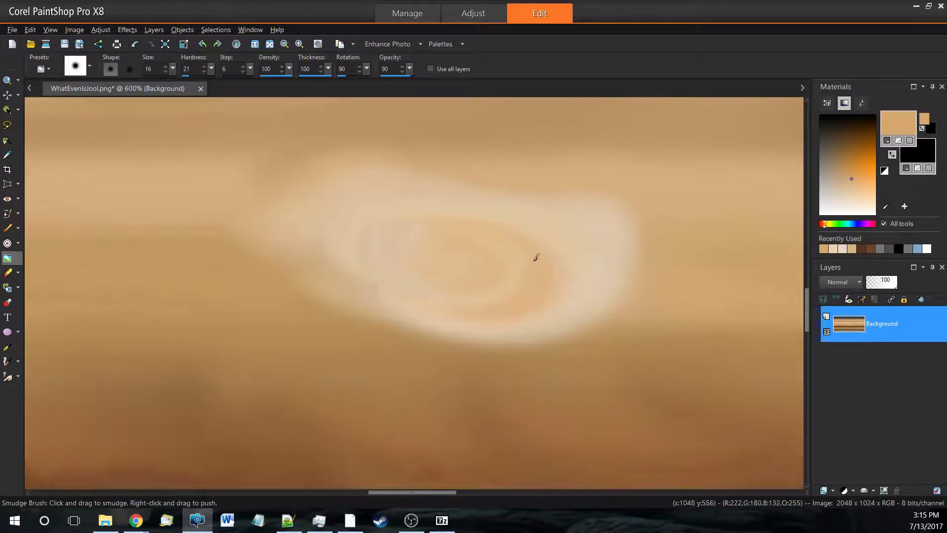
drag(420, 275, 431, 254)
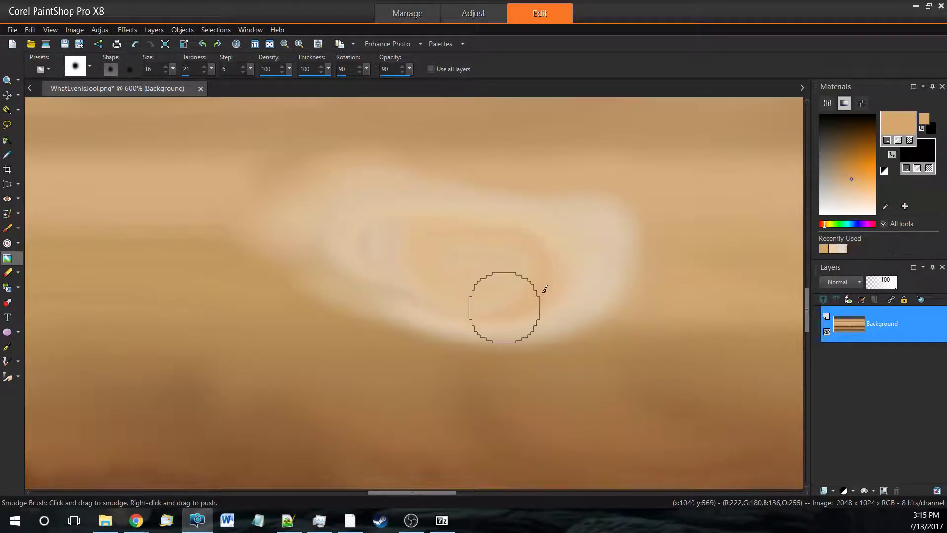
drag(543, 290, 390, 228)
- Swirl the right pale oval into a curling vortex and smear the lightened paint above it
scroll(591, 284, down, 1)
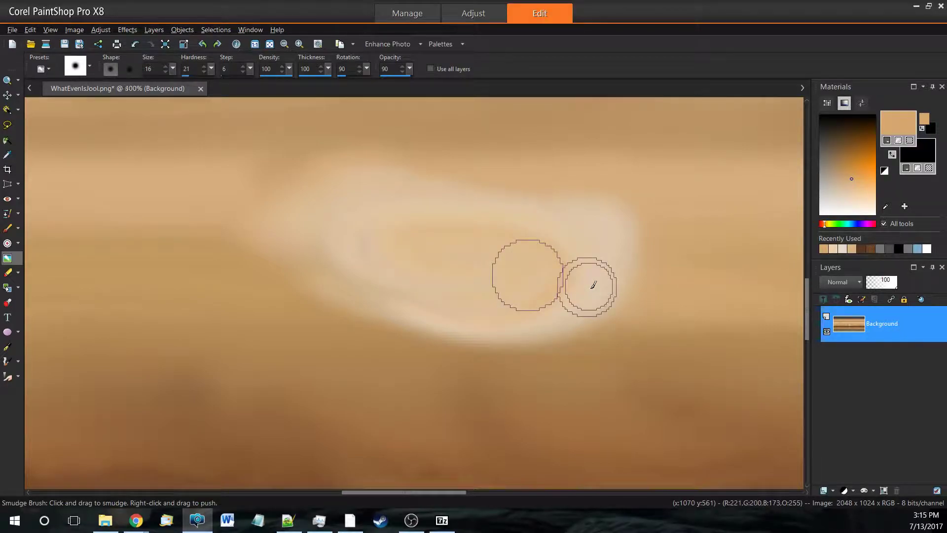
scroll(593, 285, down, 1)
scroll(590, 286, down, 1)
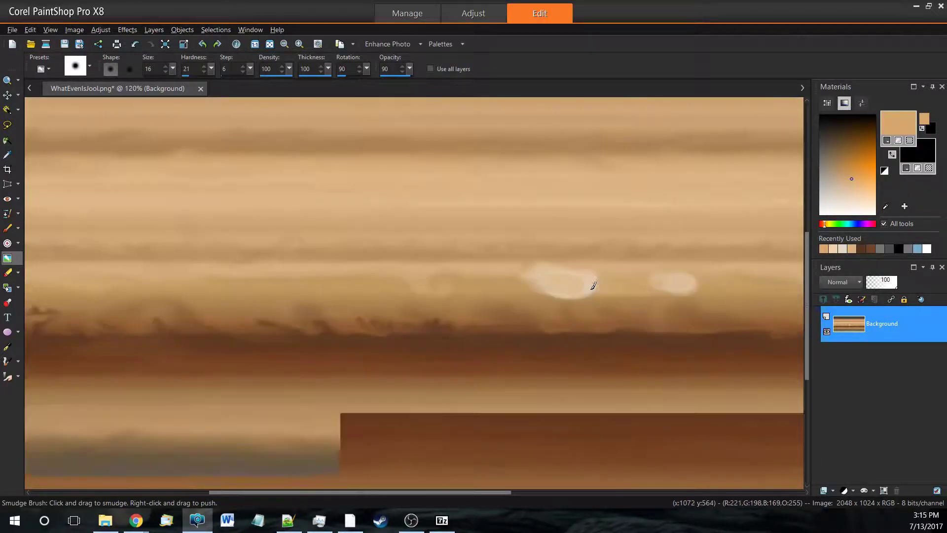
scroll(591, 285, down, 1)
scroll(587, 286, down, 1)
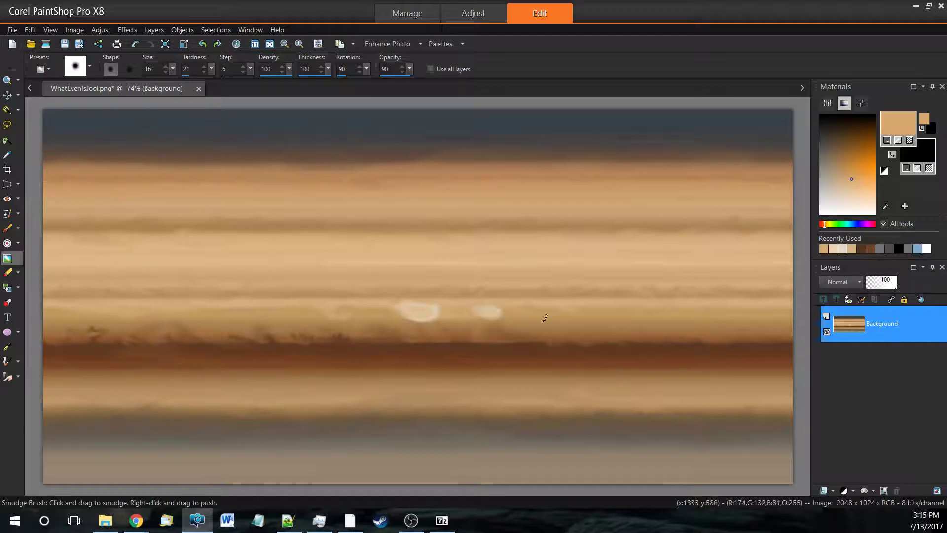
scroll(553, 306, up, 1)
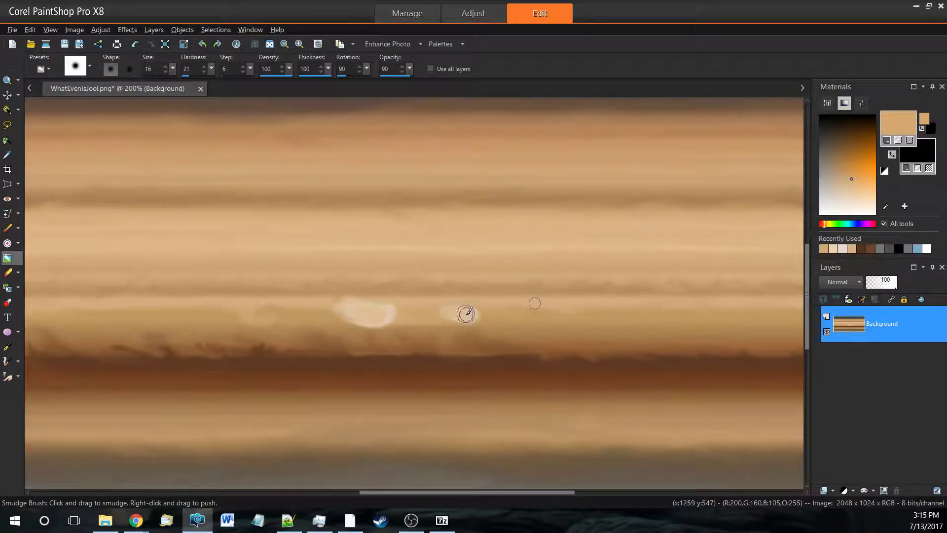
scroll(466, 314, up, 1)
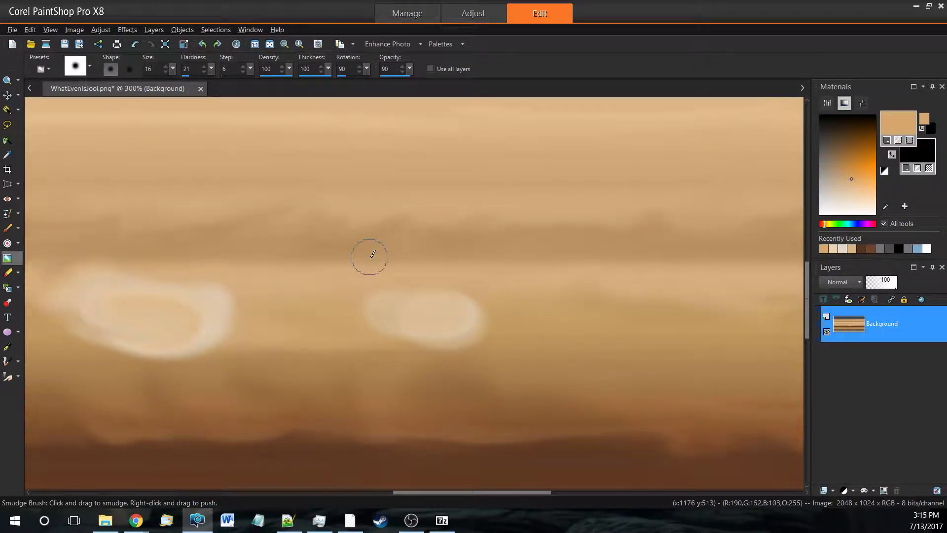
mouse_move(372, 255)
mouse_down()
mouse_move(451, 296)
mouse_move(413, 290)
mouse_up()
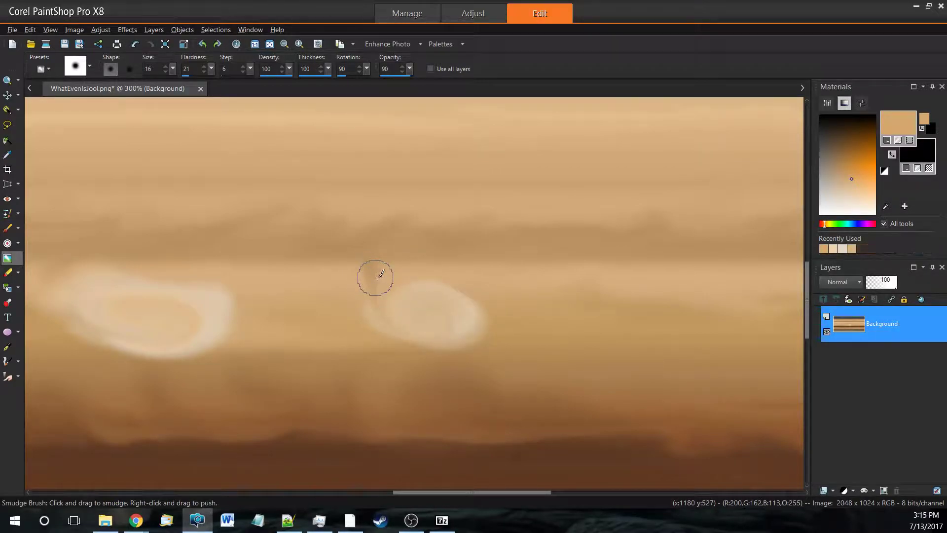
mouse_move(508, 274)
mouse_down()
mouse_move(502, 313)
mouse_move(396, 331)
mouse_move(482, 313)
mouse_move(472, 304)
mouse_up()
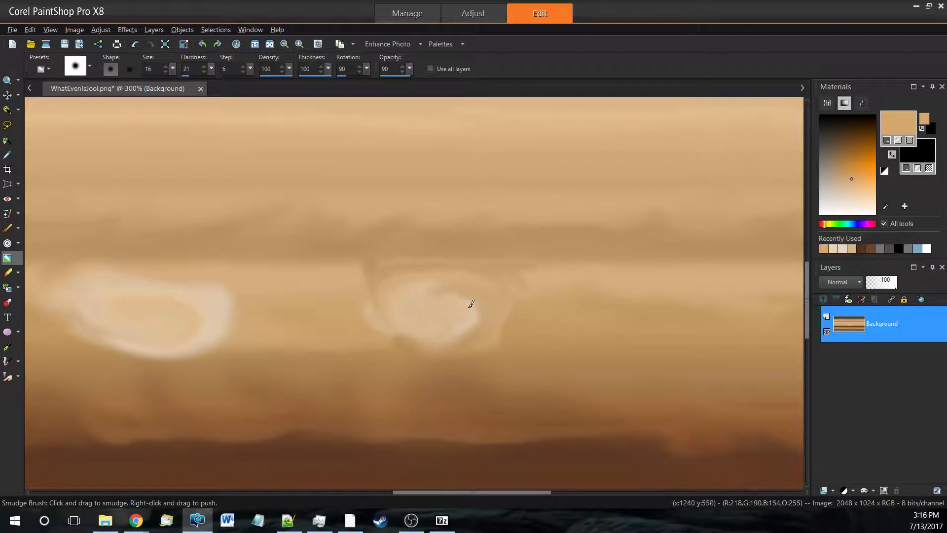
drag(844, 203, 869, 185)
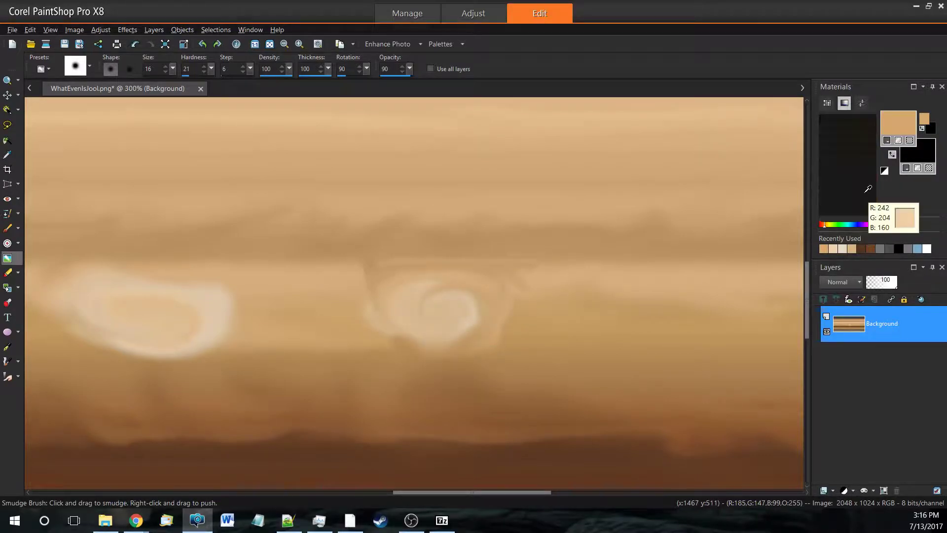
click(7, 228)
- Paint greyish brown cores into both storm swirls and undo a trial spiral smudge
click(438, 312)
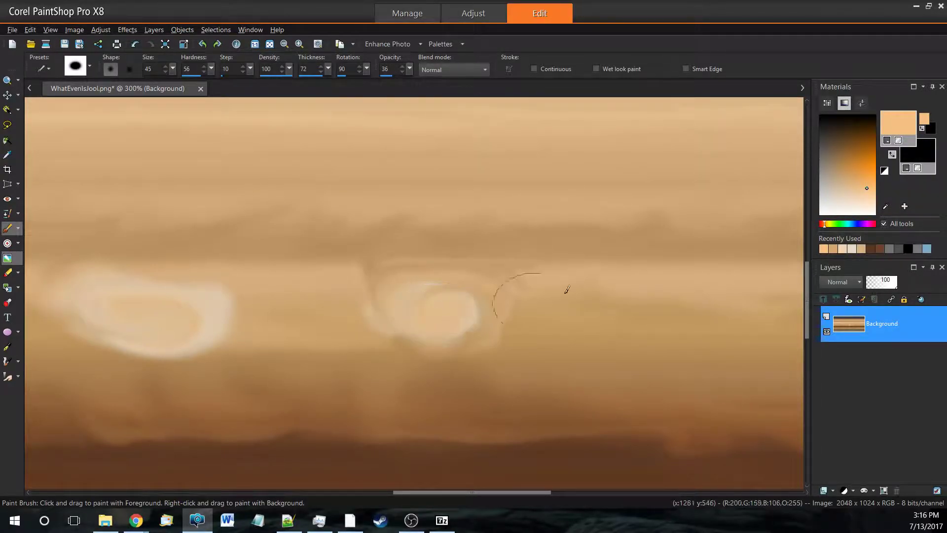
drag(850, 150, 831, 156)
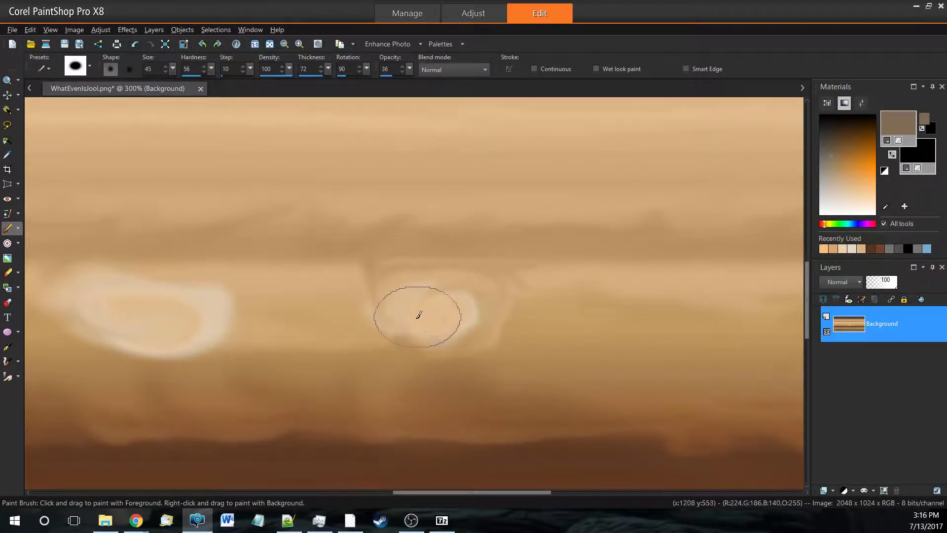
drag(417, 315, 451, 309)
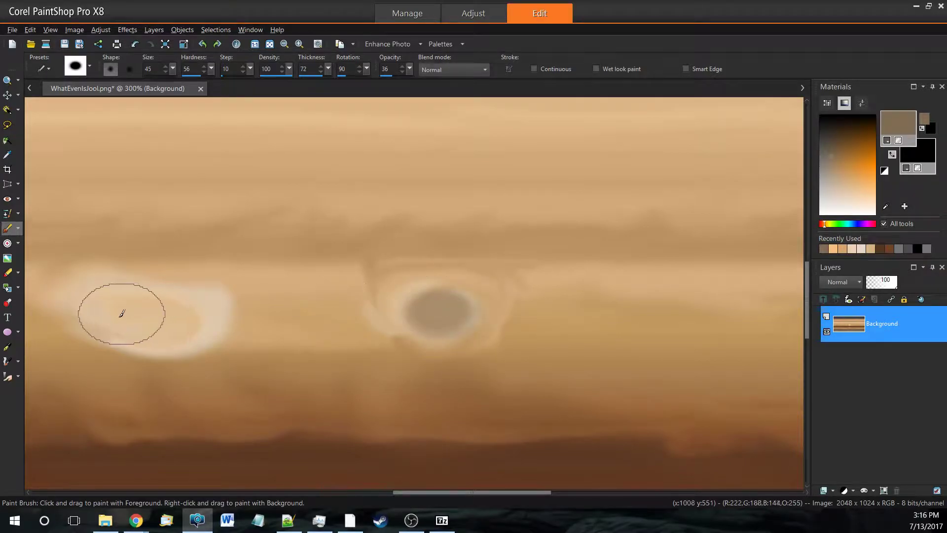
drag(121, 313, 182, 326)
click(8, 258)
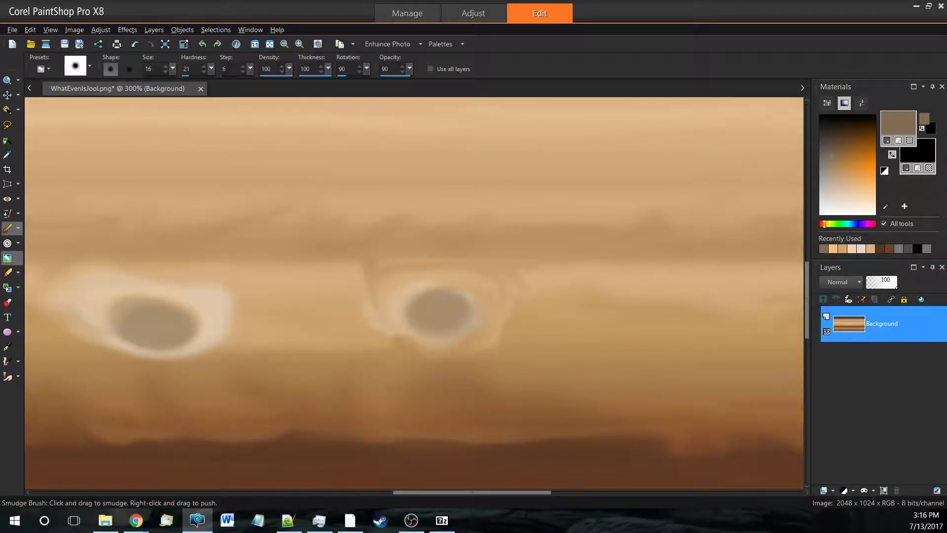
mouse_move(126, 296)
mouse_down()
mouse_move(165, 306)
mouse_move(148, 313)
mouse_up()
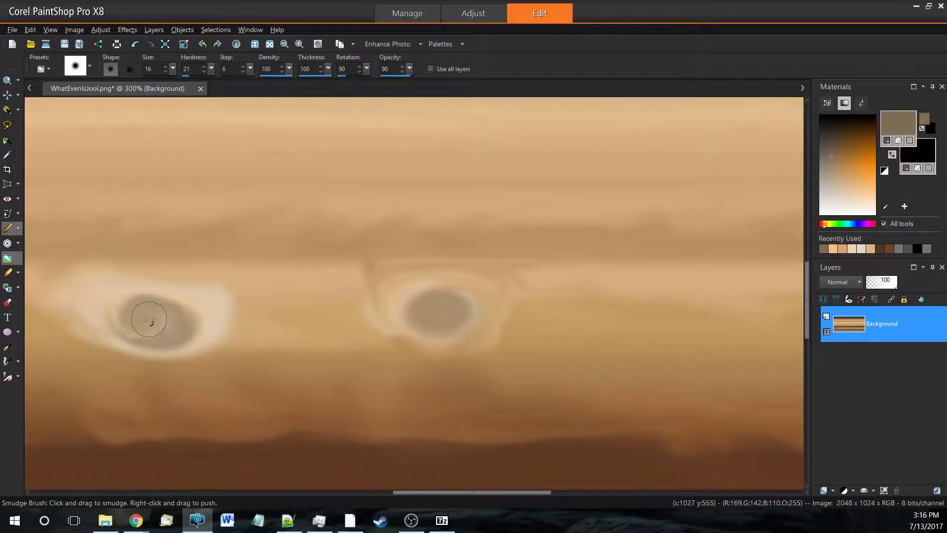
key(ctrl+z)
key(ctrl+z)
key(ctrl+z)
- Sample a dark brown from the canvas and dab darker centres into both storm cores
click(8, 154)
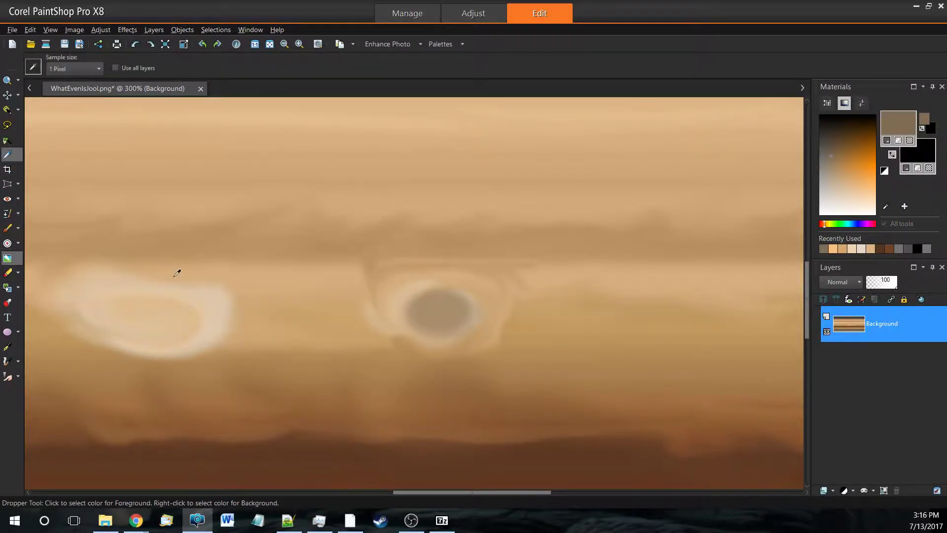
click(308, 439)
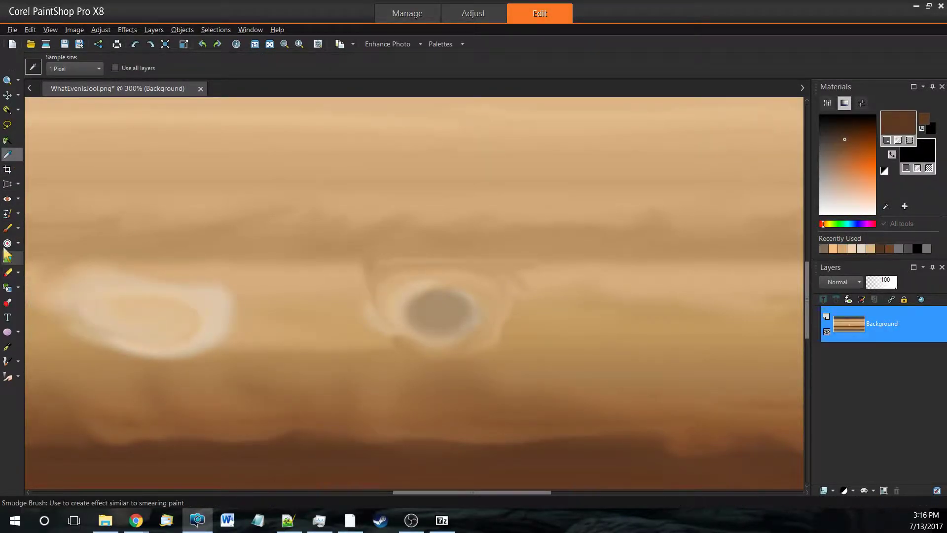
click(7, 229)
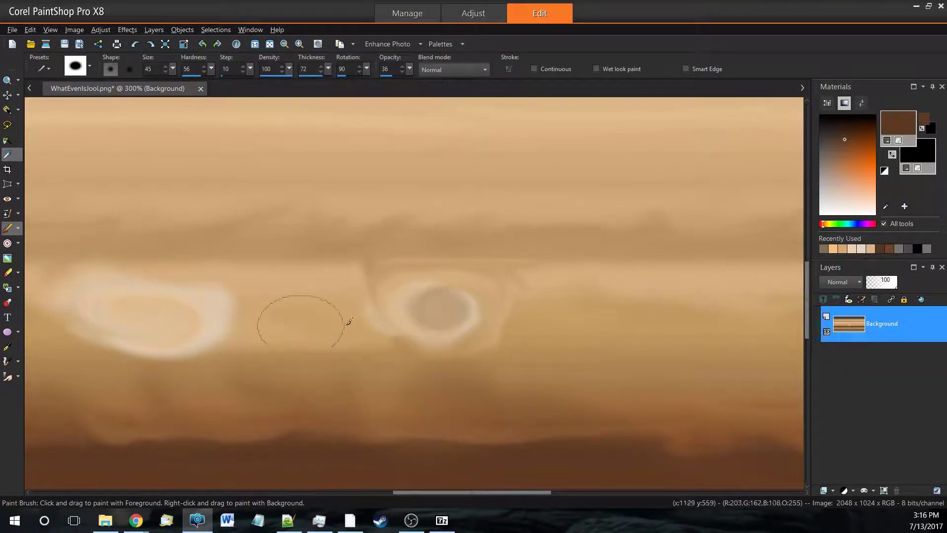
click(438, 310)
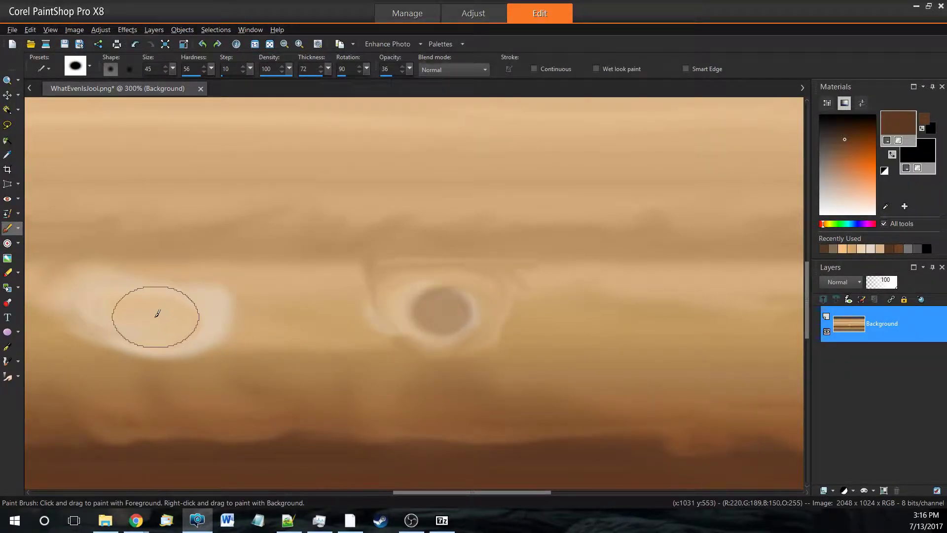
mouse_move(159, 313)
mouse_down()
mouse_move(147, 305)
mouse_move(163, 316)
mouse_up()
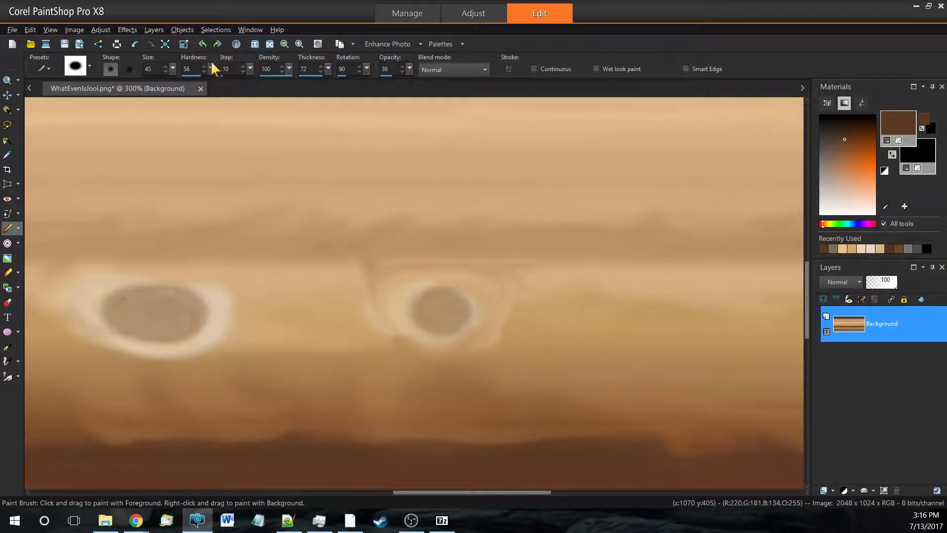
click(156, 312)
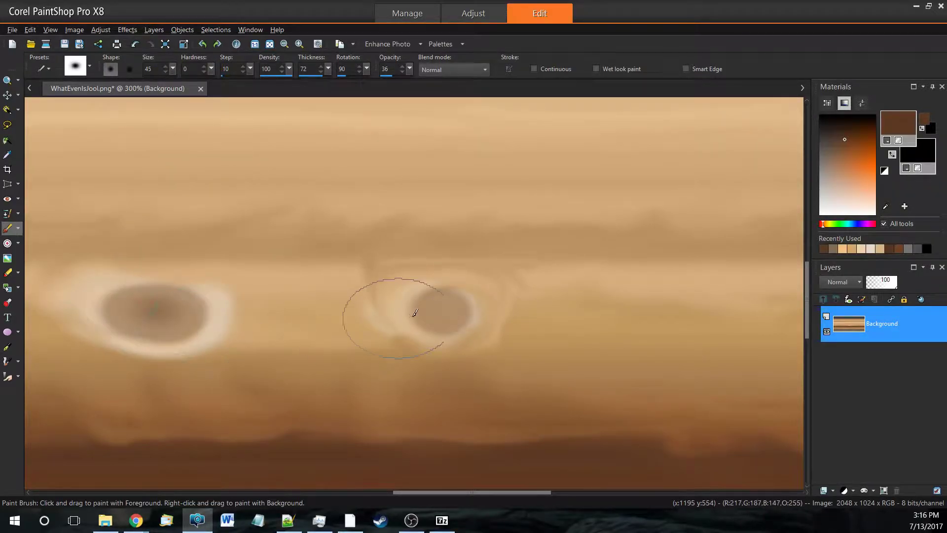
click(445, 310)
key(ctrl+z)
click(7, 258)
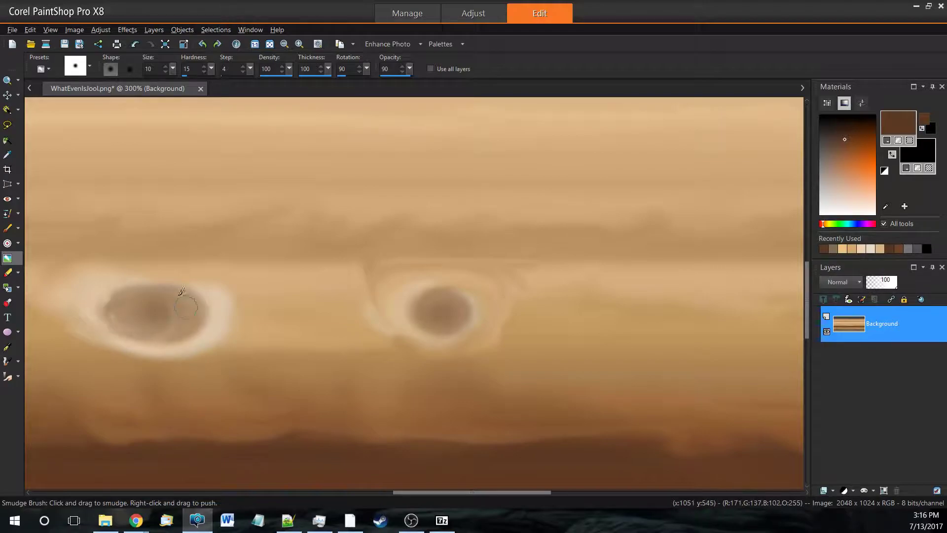
- Smudge both storm cores into spirals and blend them outward into their pale rims
mouse_move(101, 303)
mouse_down()
mouse_move(137, 305)
mouse_move(144, 328)
mouse_move(193, 320)
mouse_move(180, 311)
mouse_move(163, 319)
mouse_move(174, 307)
mouse_move(168, 326)
mouse_up()
drag(423, 307, 457, 309)
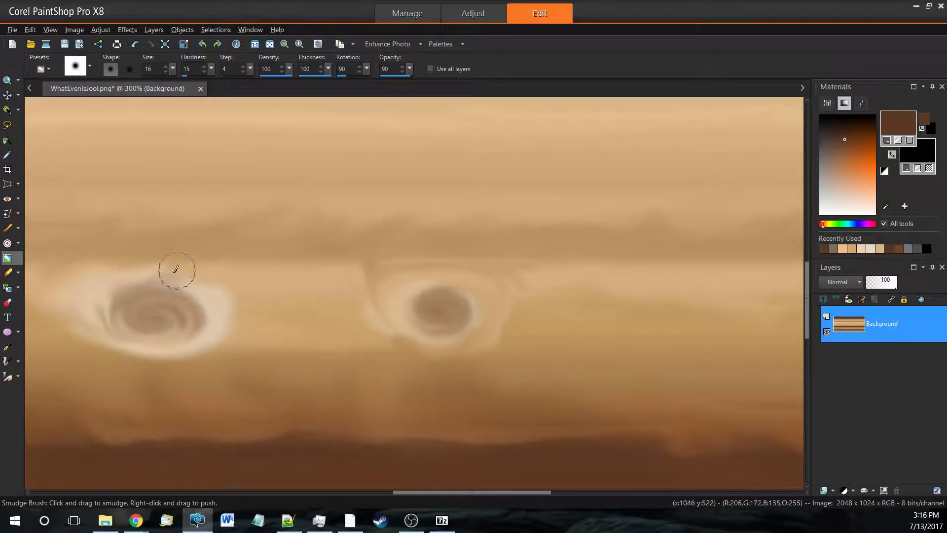
drag(175, 270, 180, 285)
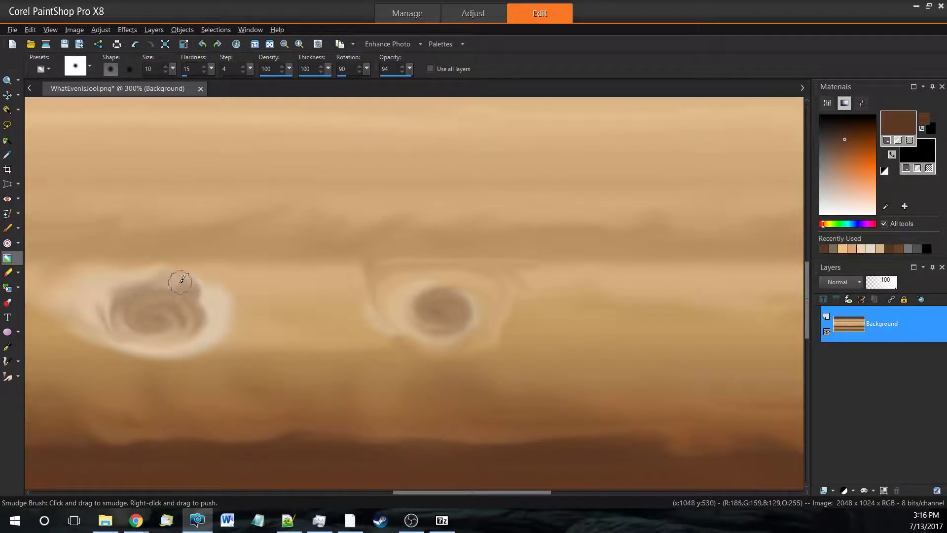
drag(126, 331, 169, 332)
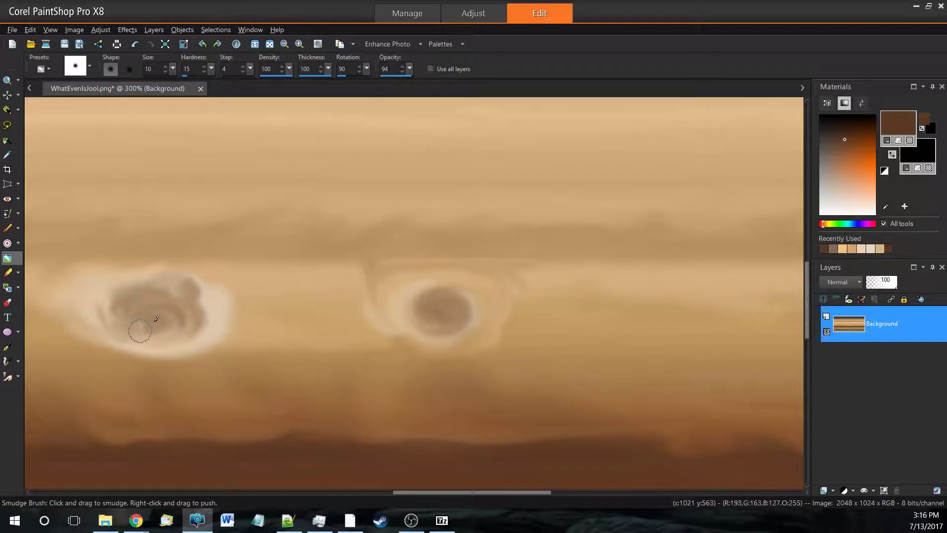
mouse_move(449, 336)
mouse_down()
mouse_move(438, 321)
mouse_move(462, 317)
mouse_move(388, 291)
mouse_up()
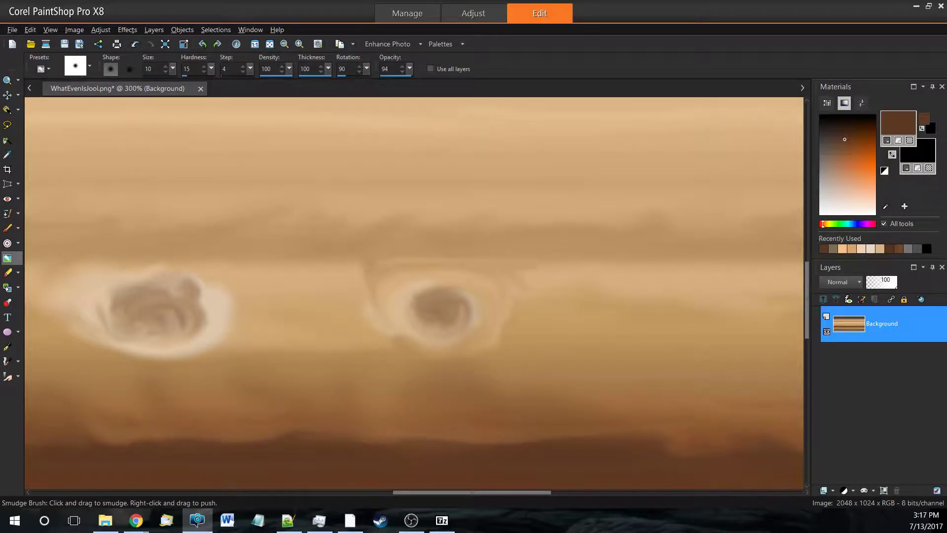
- Smear a darker wisp trailing out to the right of the right storm
scroll(534, 299, down, 1)
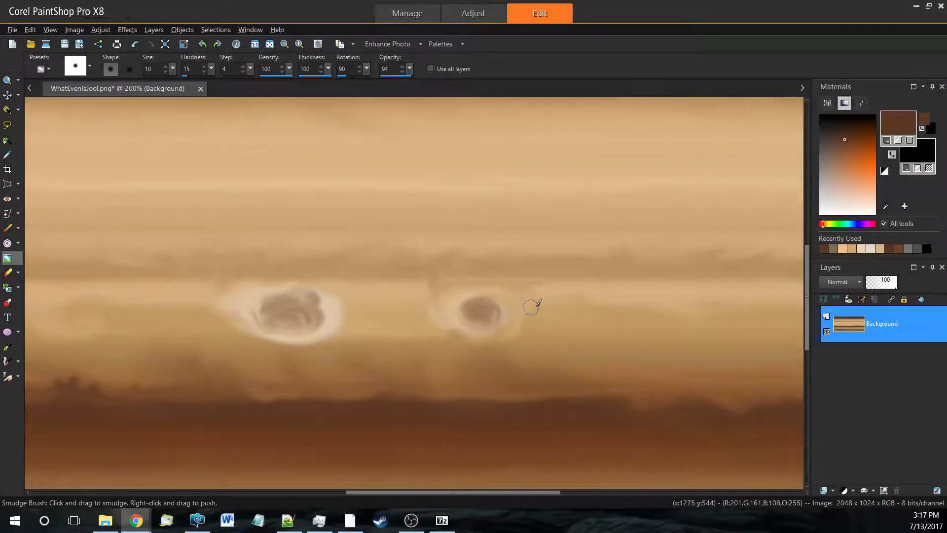
scroll(563, 270, up, 2)
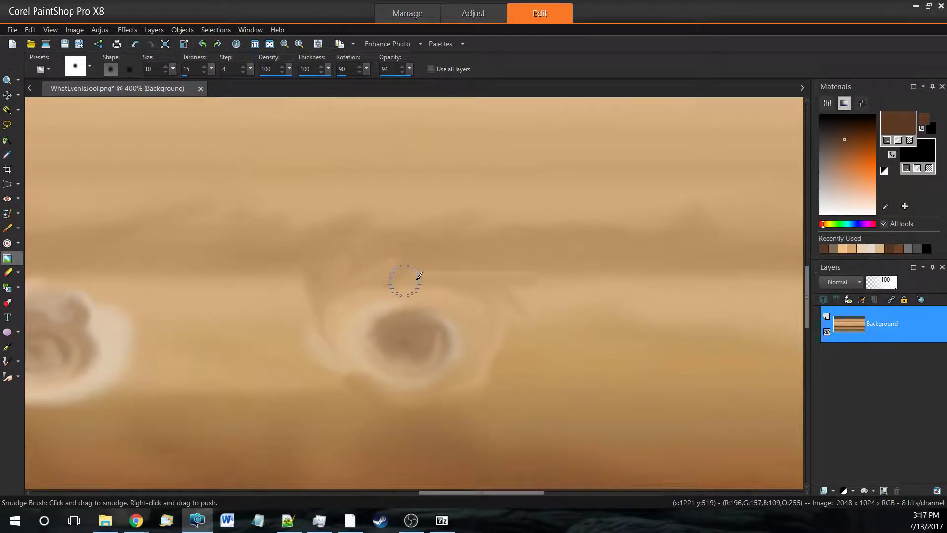
mouse_move(470, 272)
mouse_down()
mouse_move(532, 261)
mouse_move(719, 286)
mouse_up()
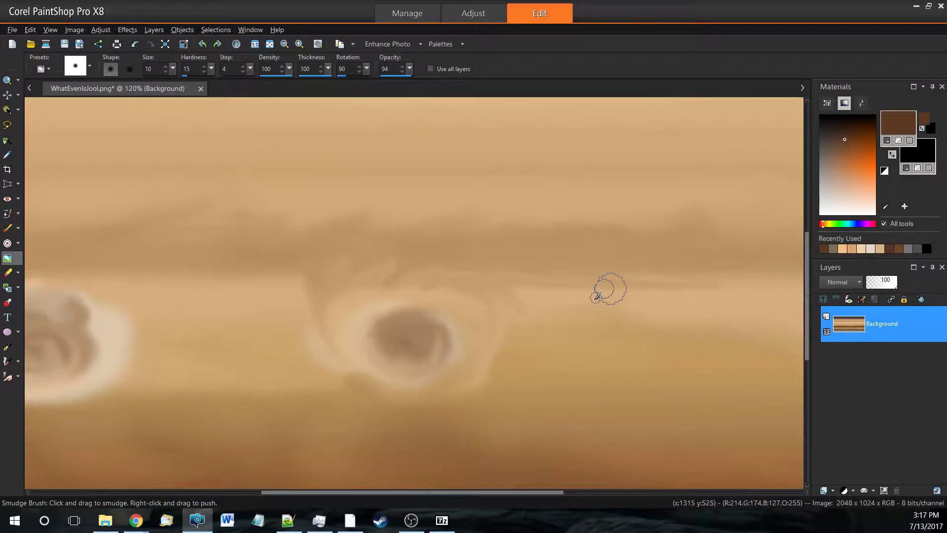
scroll(597, 295, down, 1)
scroll(501, 318, down, 1)
scroll(464, 307, down, 1)
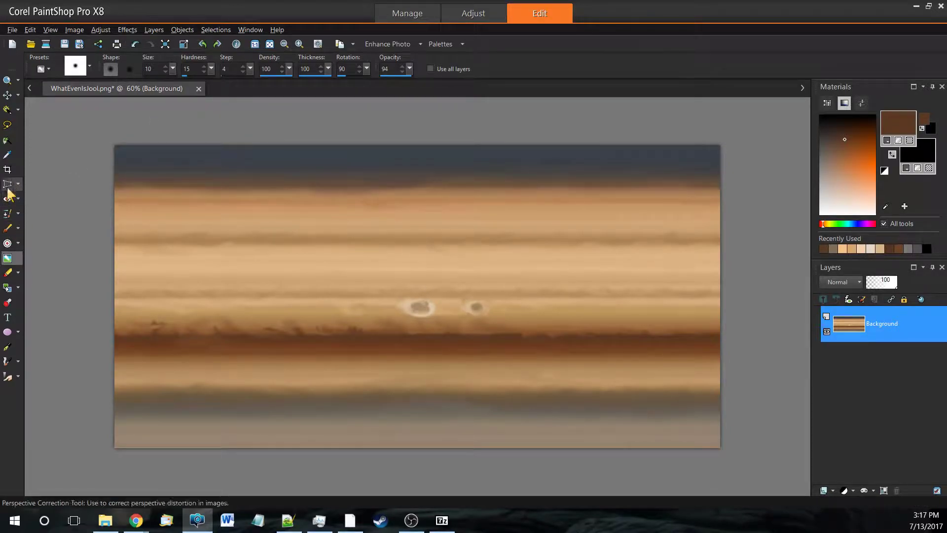
click(7, 154)
scroll(401, 302, up, 1)
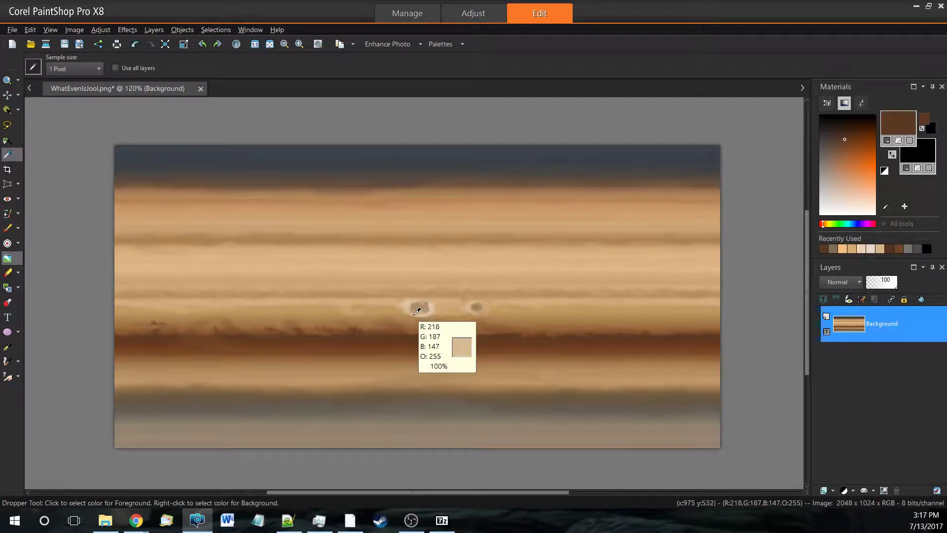
scroll(409, 310, up, 2)
- Sample a light tan from the cloud bands and soften both storms' cream halos with it
click(341, 312)
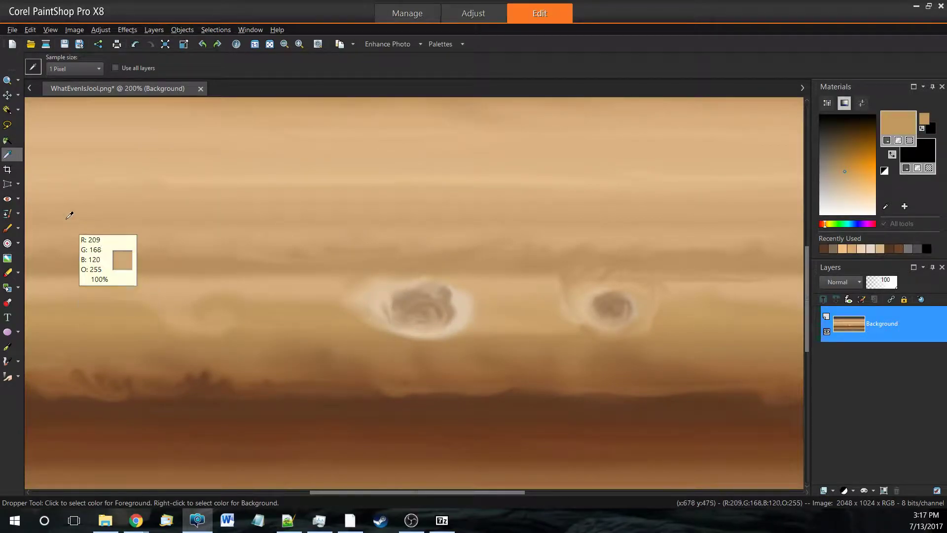
click(8, 228)
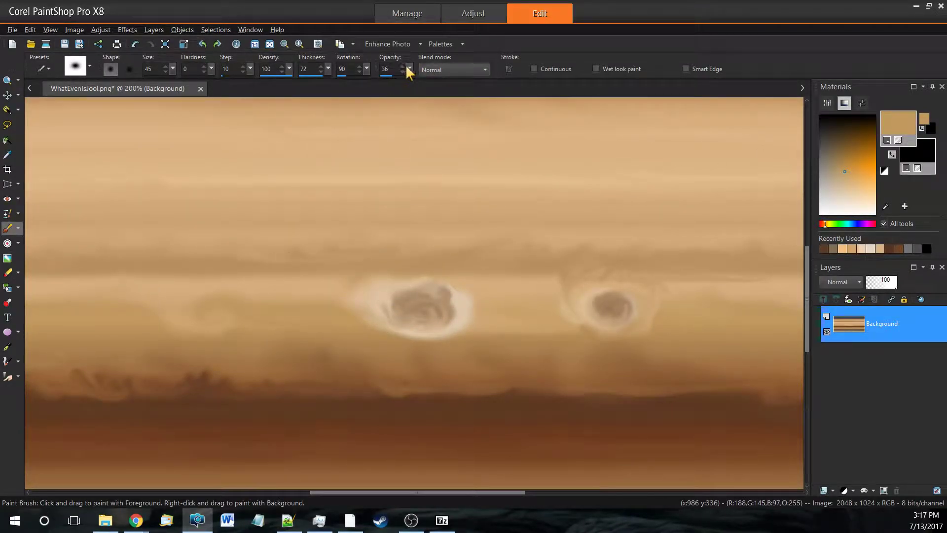
drag(370, 305, 420, 339)
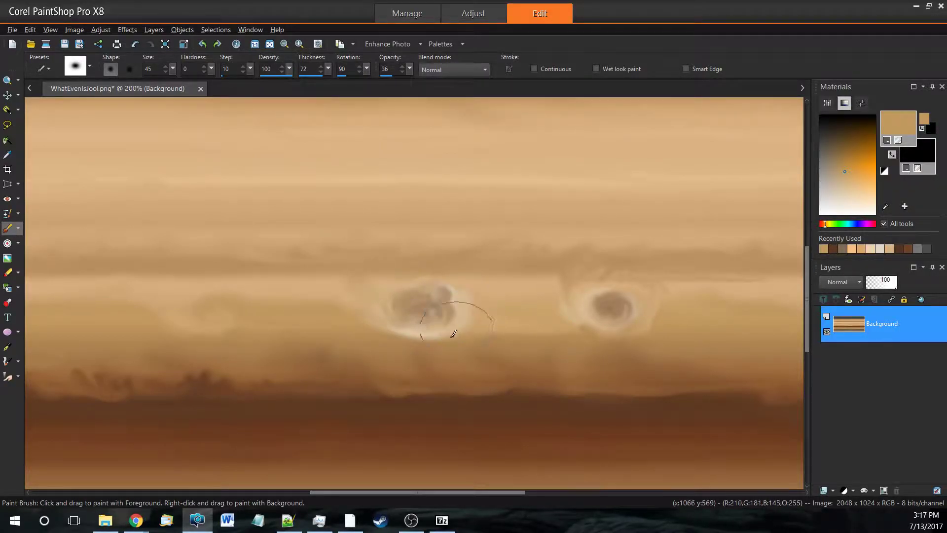
drag(587, 301, 621, 309)
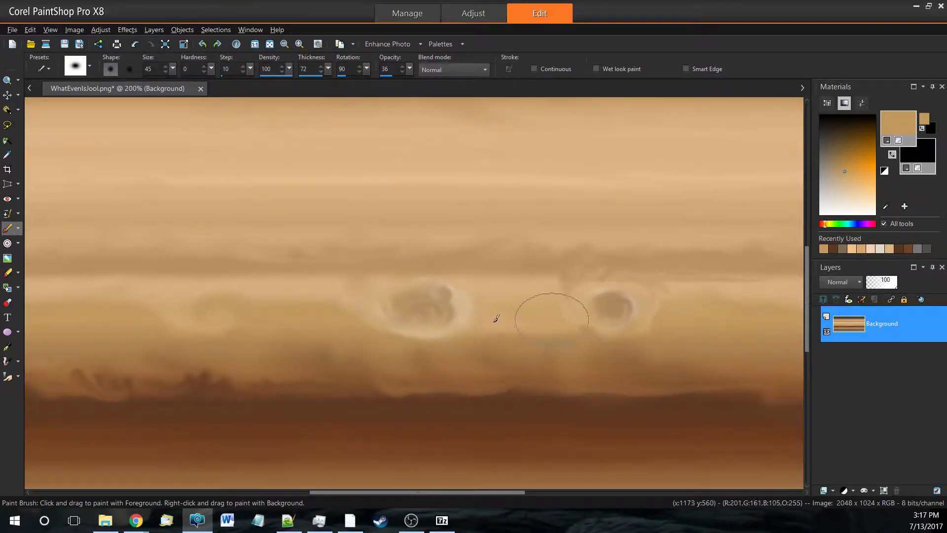
- Sample dark brown and trial painting and hue-only retinting on the central spot, undoing each
click(7, 155)
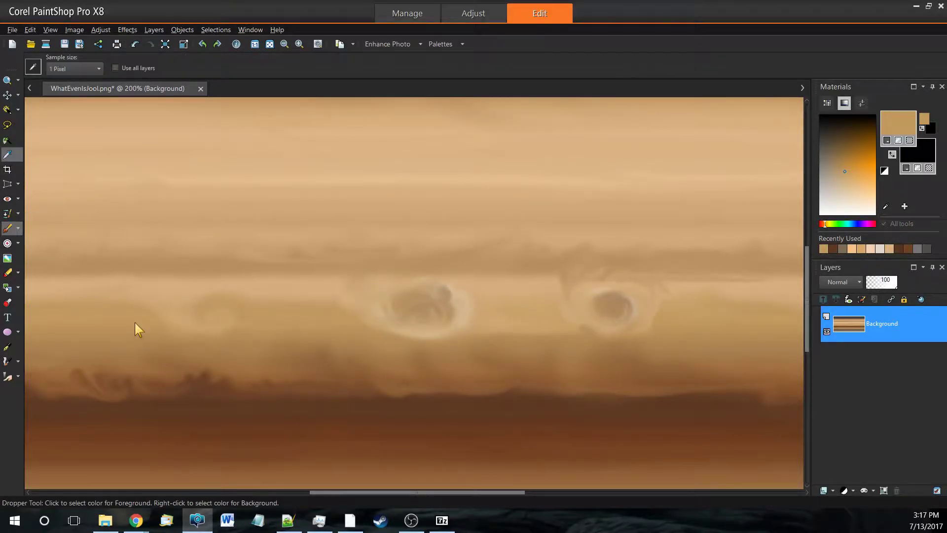
click(191, 429)
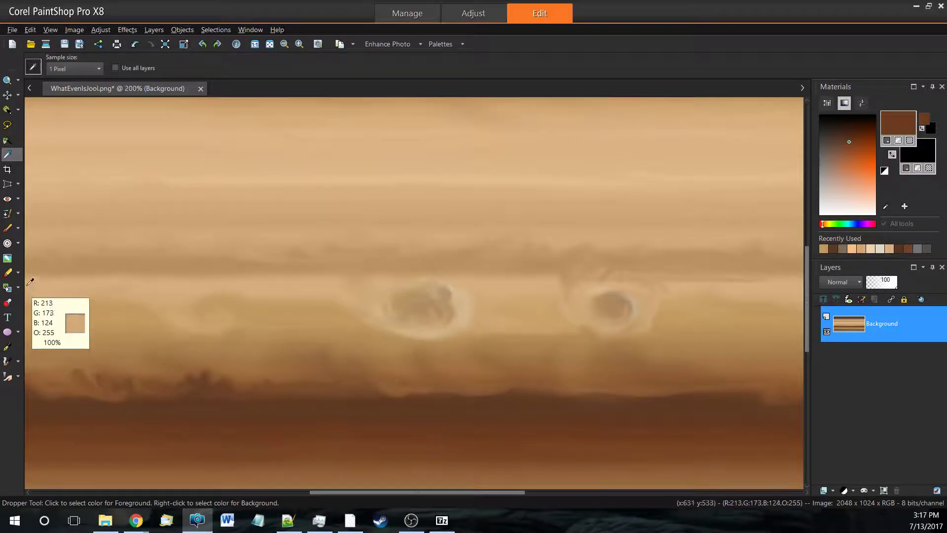
click(8, 229)
drag(417, 311, 439, 305)
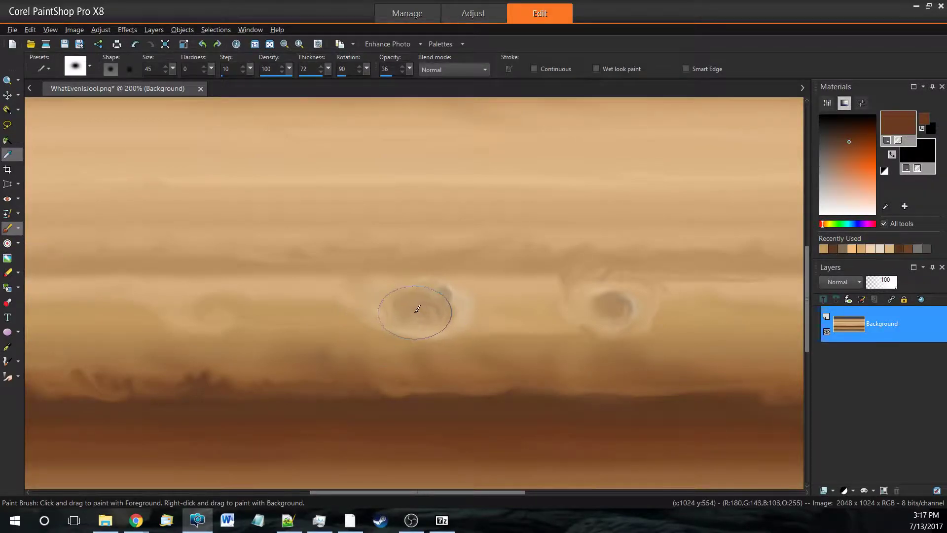
key(ctrl+z)
click(7, 245)
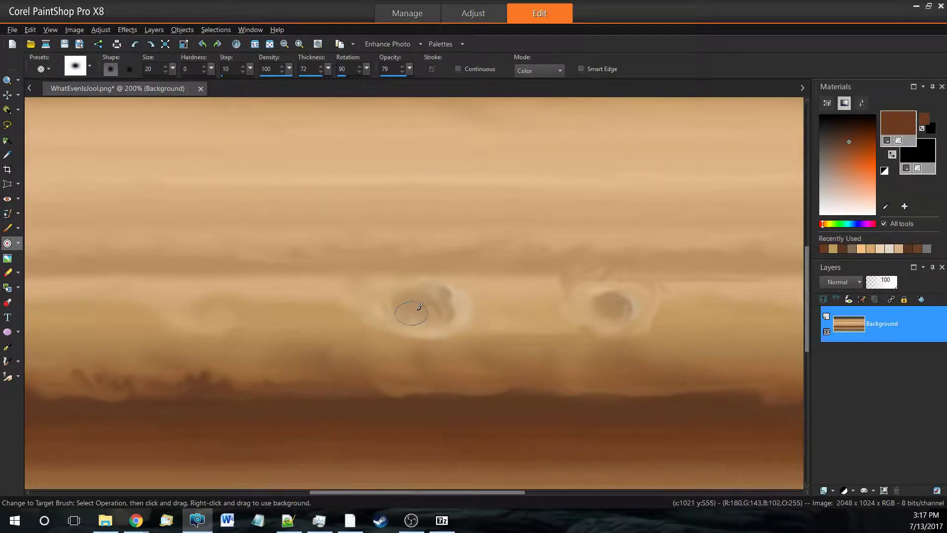
key(ctrl+z)
click(539, 70)
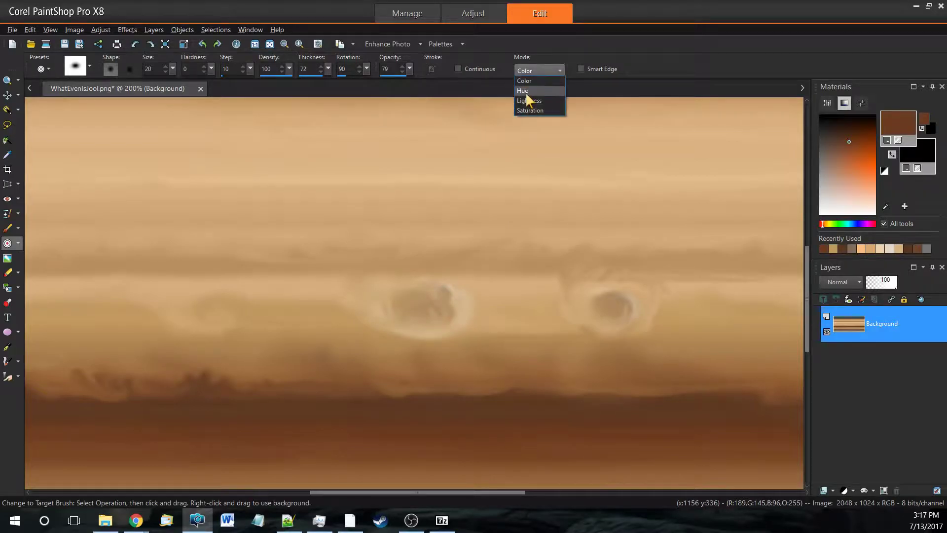
click(524, 87)
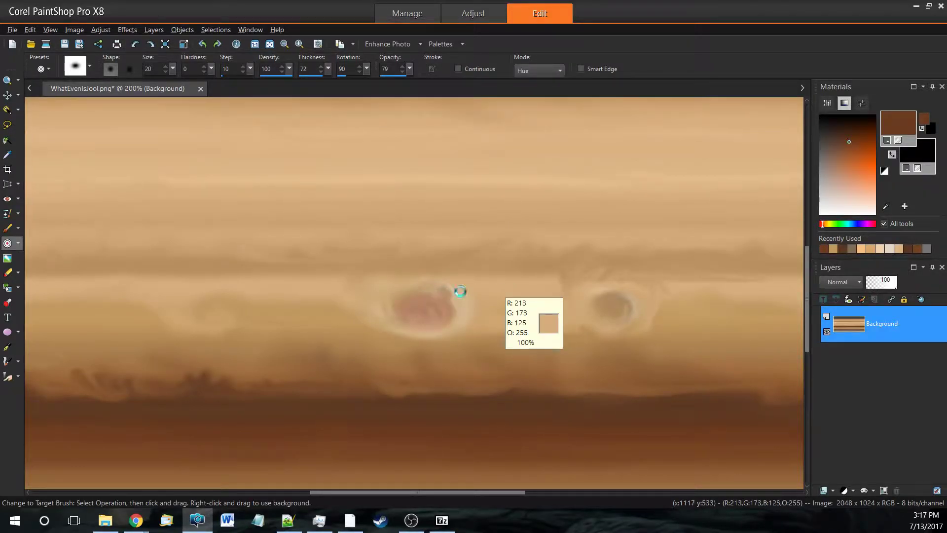
key(ctrl+z)
- Dab darker brown onto the centres of both storm spots
click(7, 228)
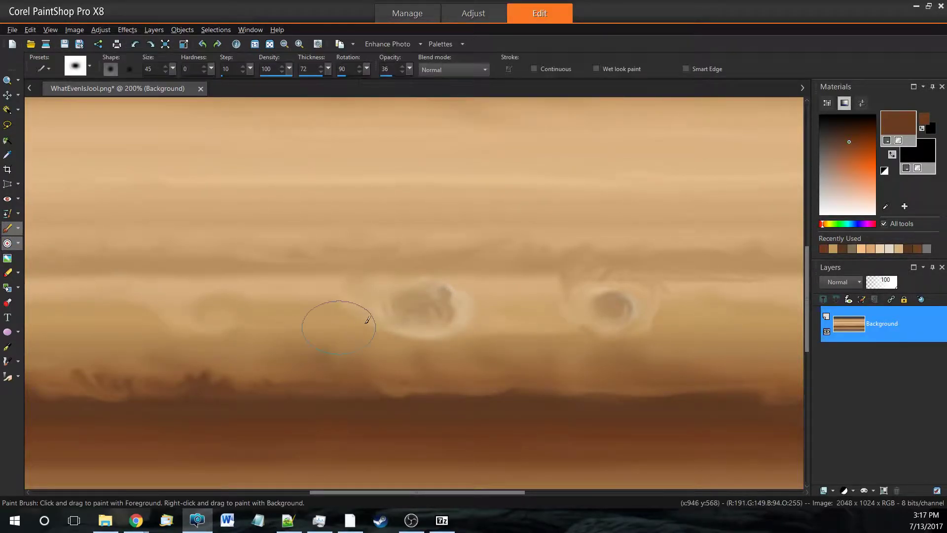
click(424, 308)
click(610, 310)
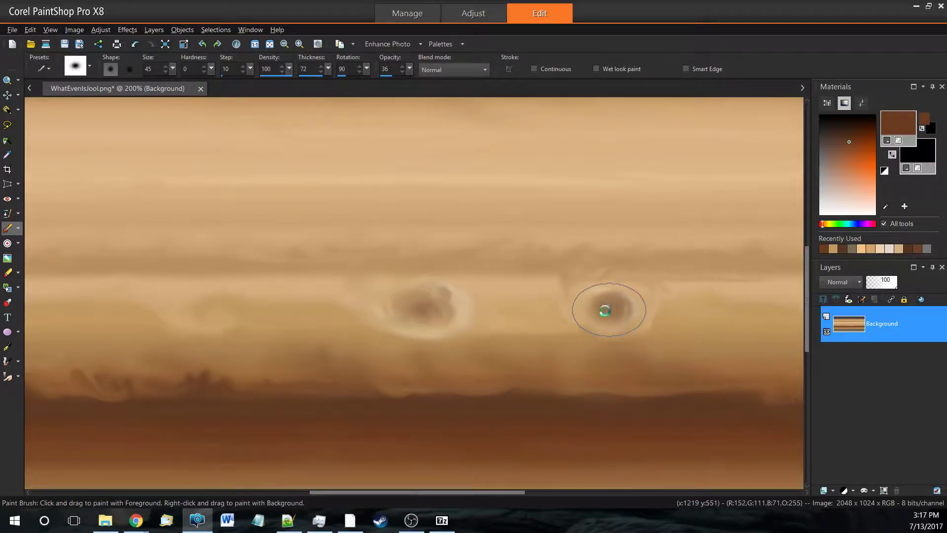
click(417, 308)
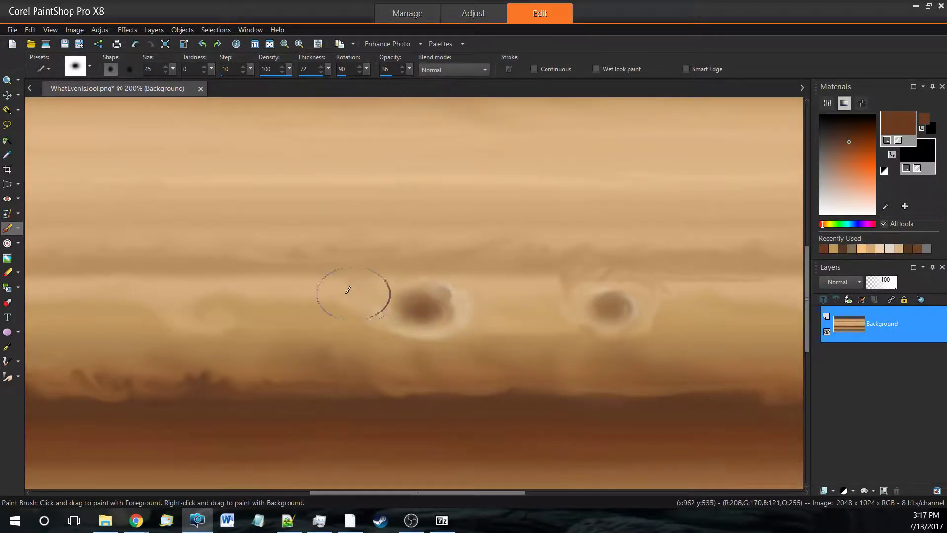
scroll(344, 289, down, 1)
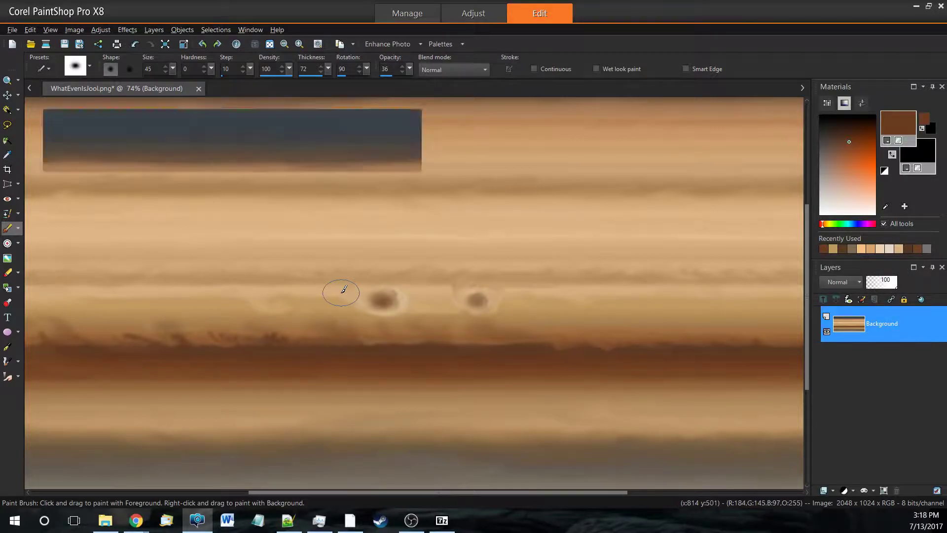
- With a thinner brush, paint an elongated dark brown blob, extending it right in darker brown
scroll(344, 290, down, 1)
scroll(344, 289, down, 1)
scroll(247, 247, up, 1)
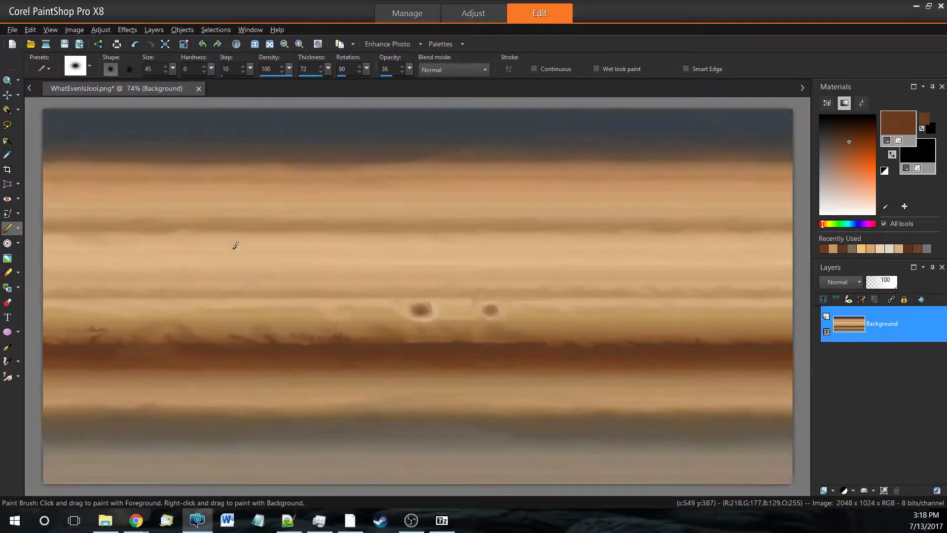
scroll(260, 151, up, 1)
scroll(260, 153, up, 1)
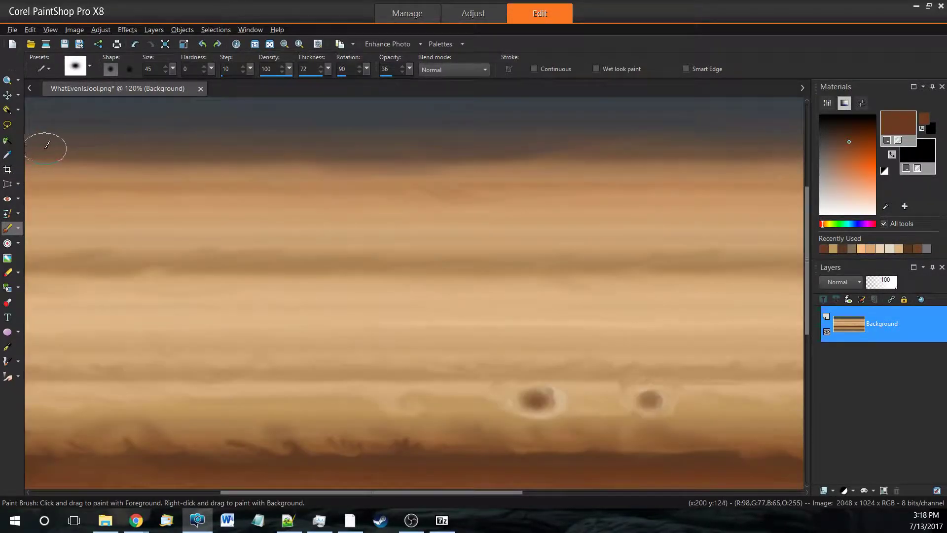
scroll(47, 148, up, 1)
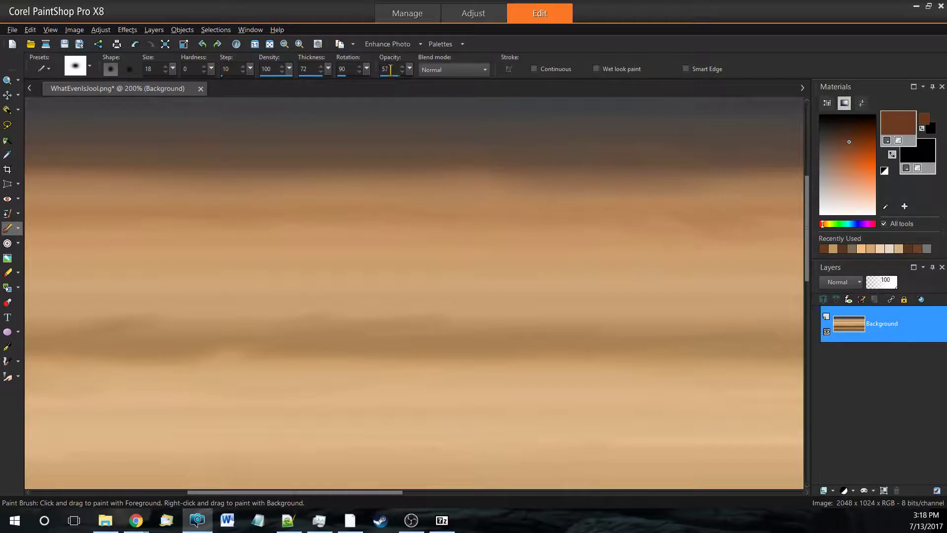
drag(329, 68, 313, 68)
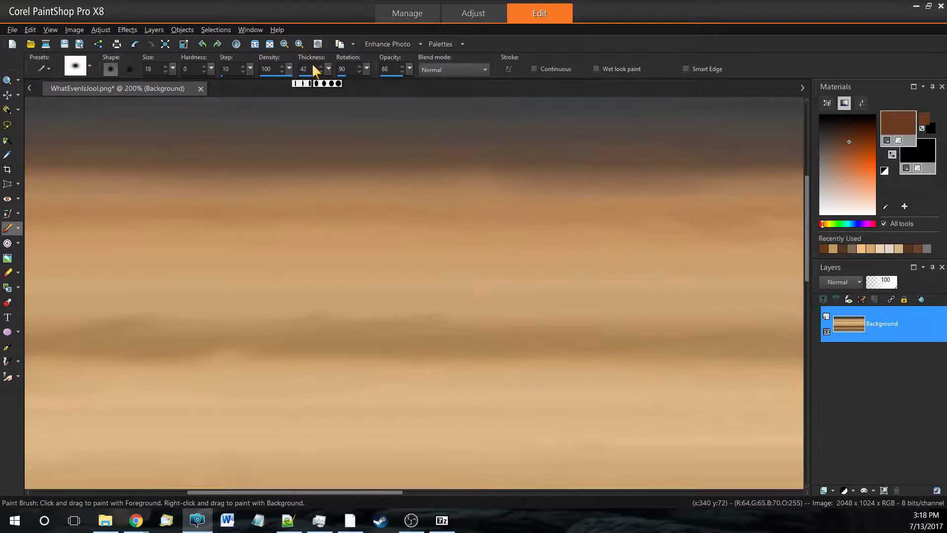
scroll(156, 70, up, 12)
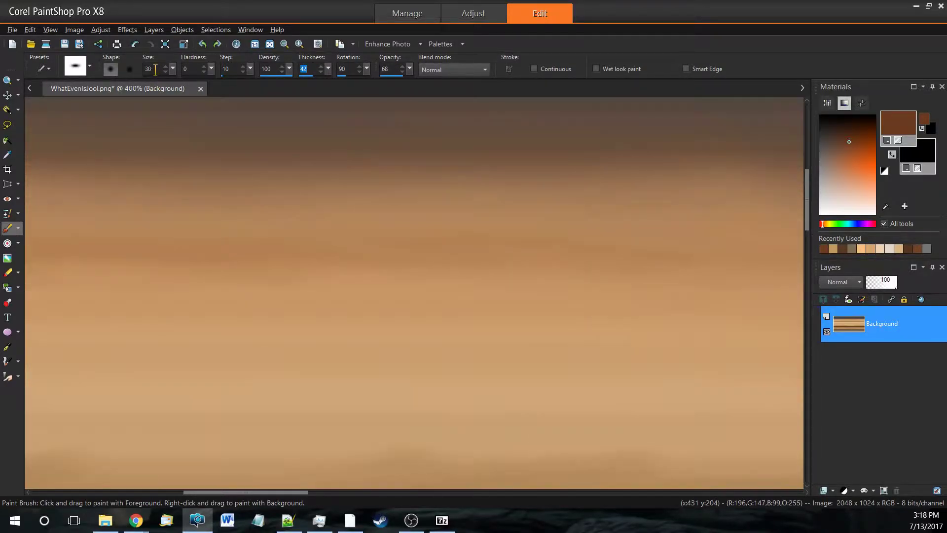
drag(305, 385, 434, 388)
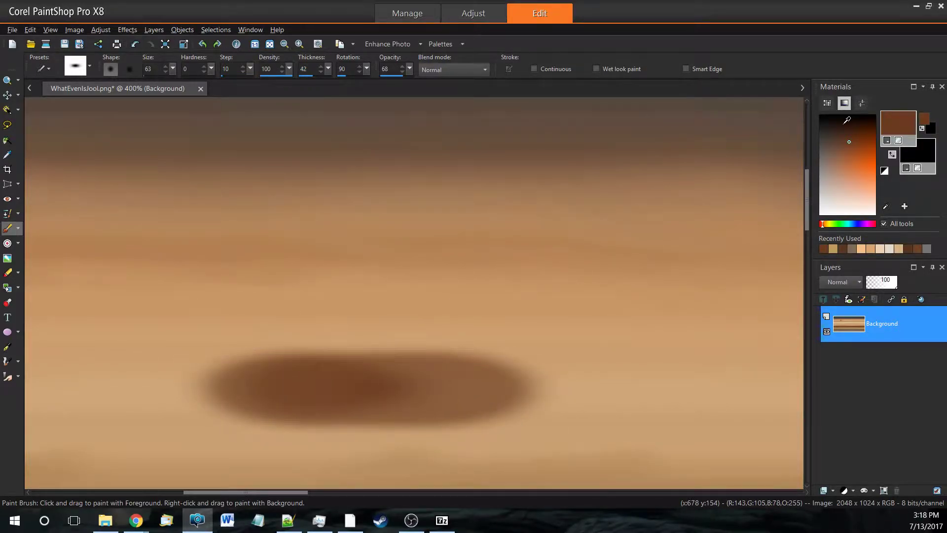
click(845, 132)
drag(296, 391, 617, 392)
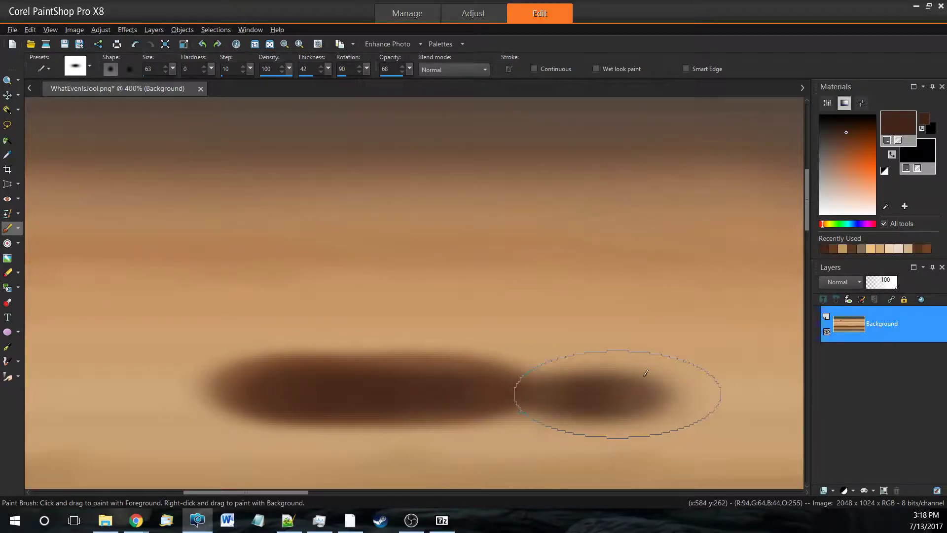
click(6, 262)
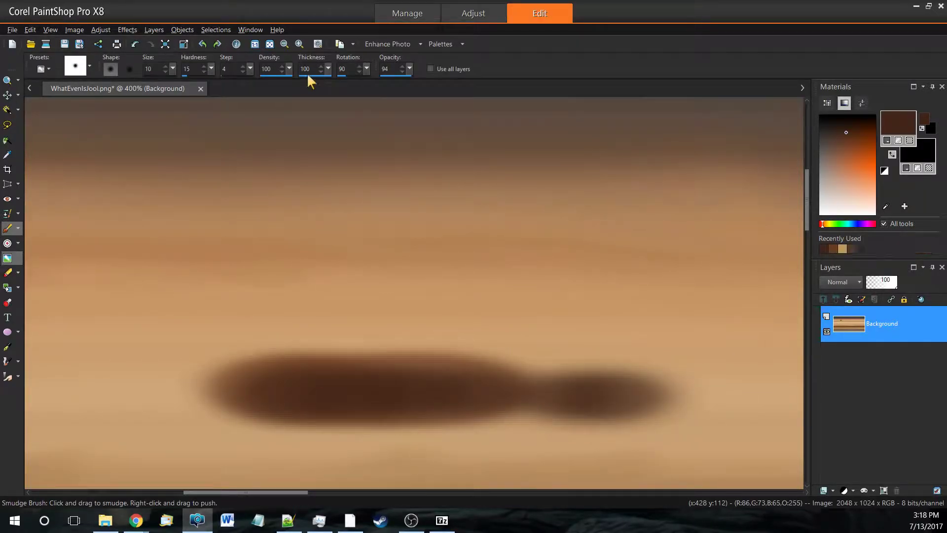
- Smudge wisps and a rightward tail out of the blob with a thinner smudge brush
drag(327, 69, 311, 83)
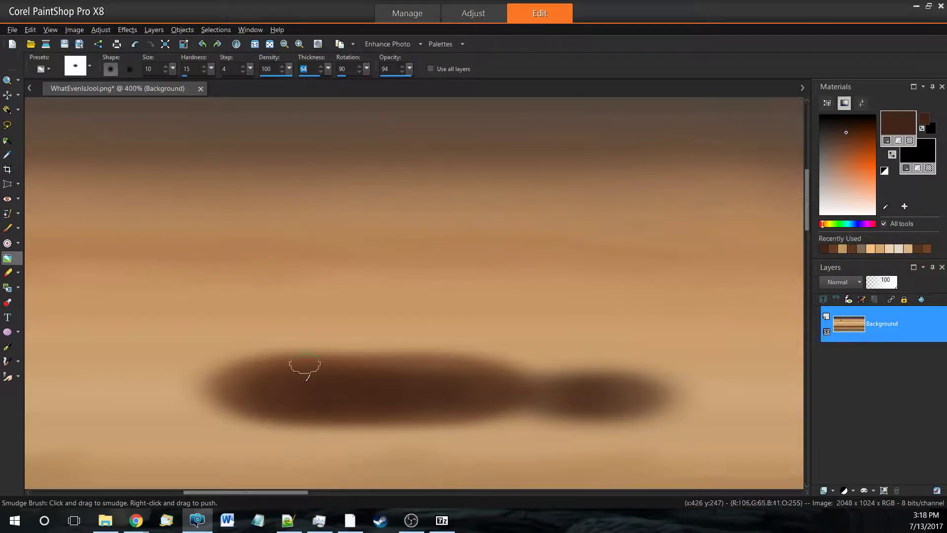
drag(255, 358, 265, 378)
key(ctrl+z)
key(ctrl+z)
scroll(155, 70, up, 15)
click(151, 49)
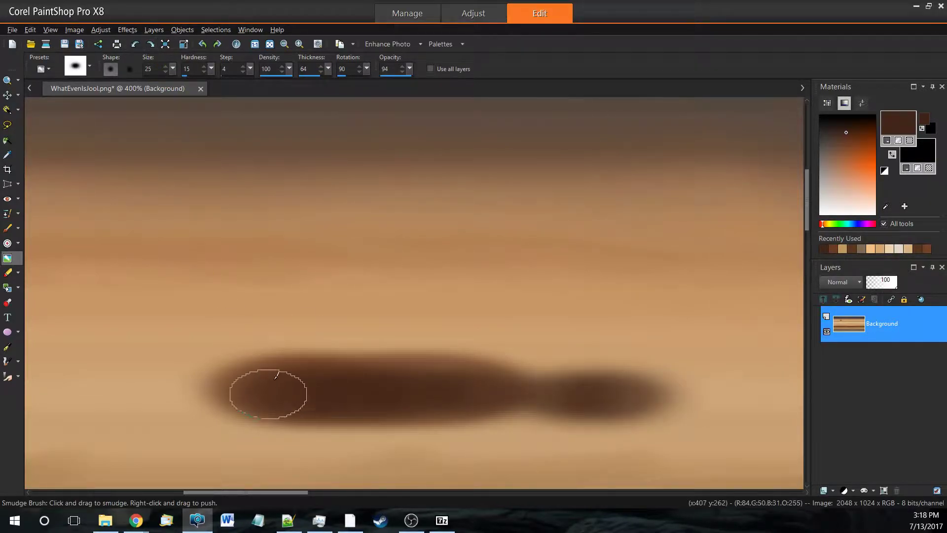
drag(222, 412, 592, 423)
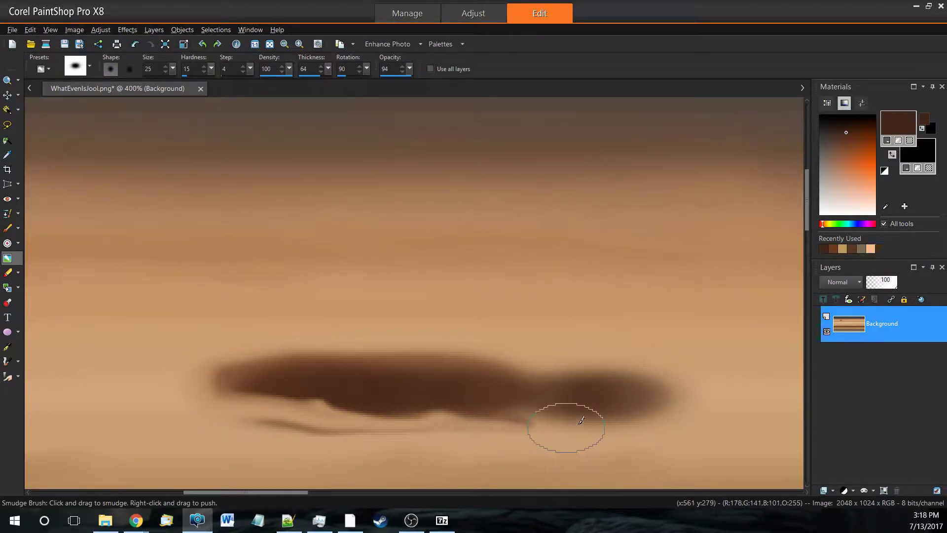
drag(467, 356, 700, 387)
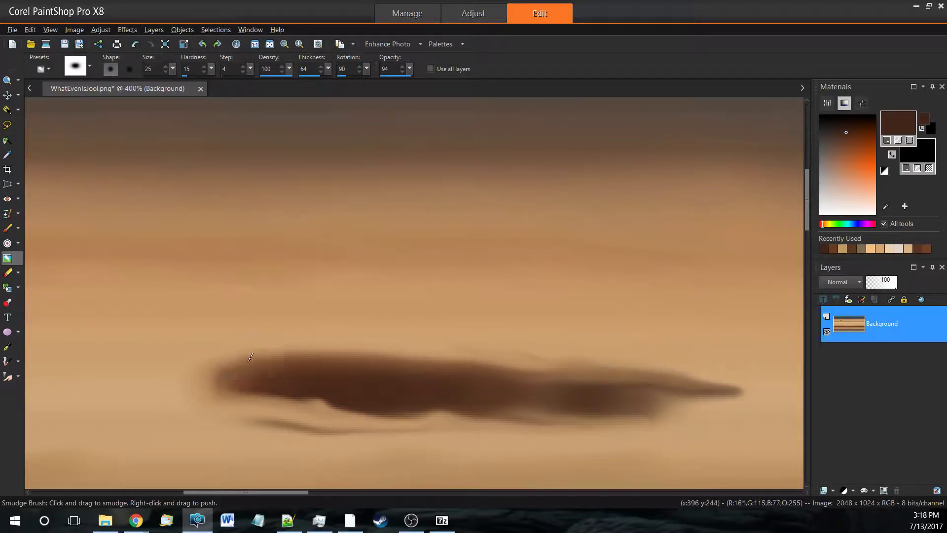
mouse_move(245, 365)
mouse_down()
mouse_move(438, 354)
mouse_move(681, 366)
mouse_up()
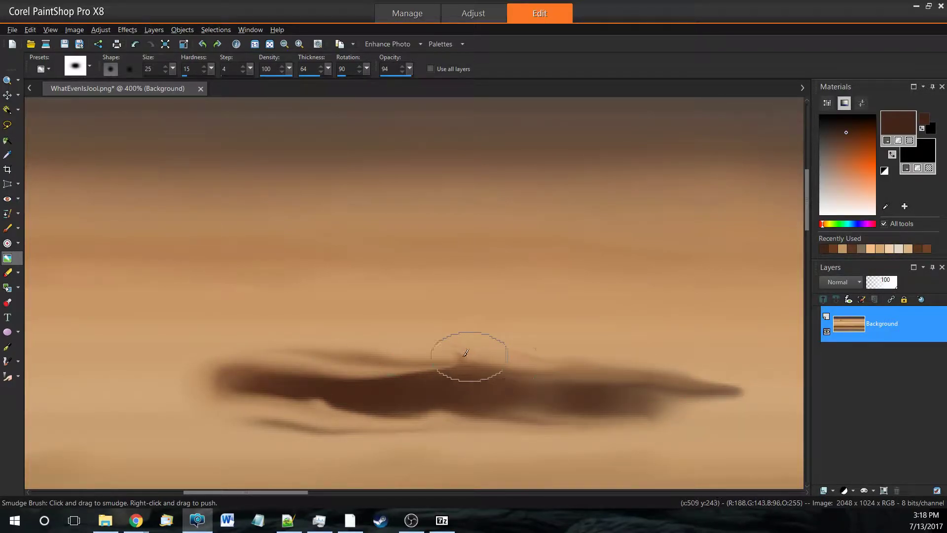
- Undo the smudged blob and the earlier storm-spot darkening
scroll(551, 370, down, 2)
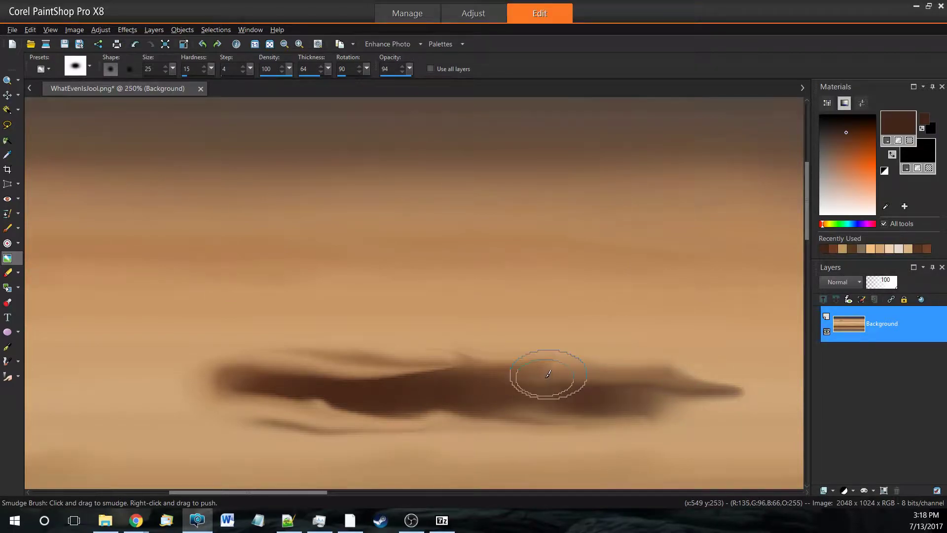
scroll(548, 374, down, 1)
scroll(562, 374, down, 1)
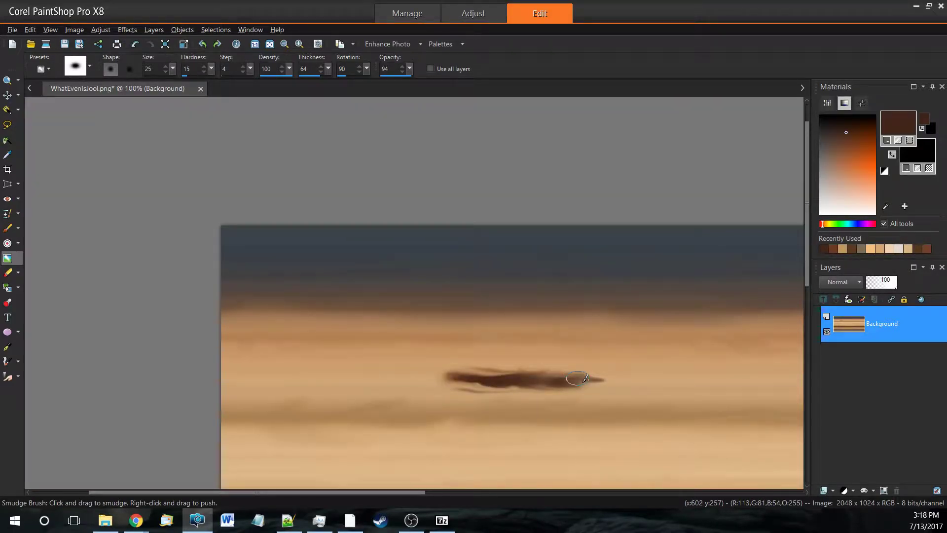
scroll(585, 378, down, 1)
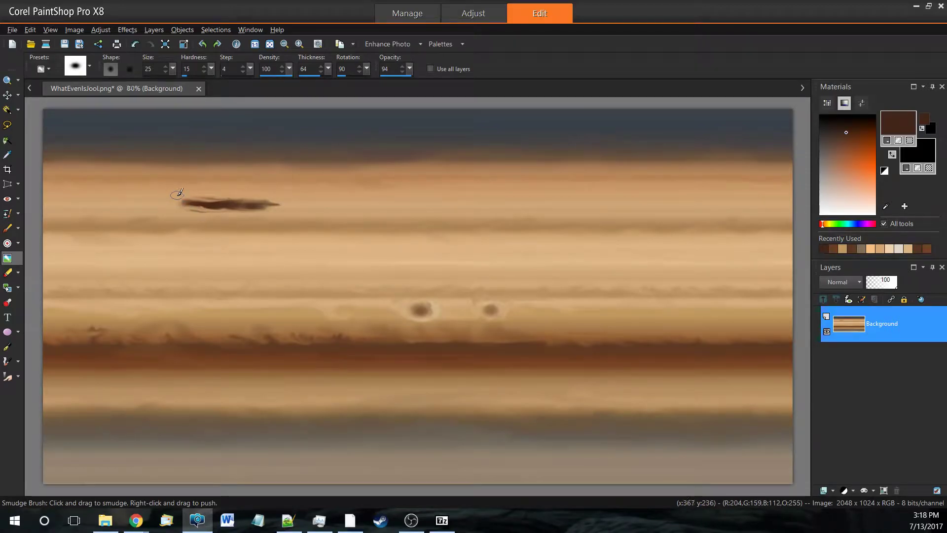
scroll(197, 212, up, 1)
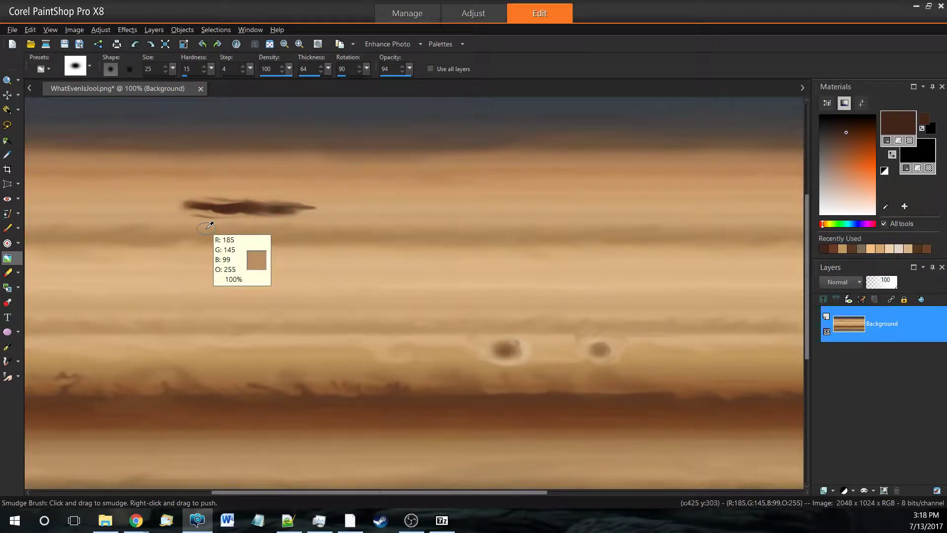
key(ctrl+z)
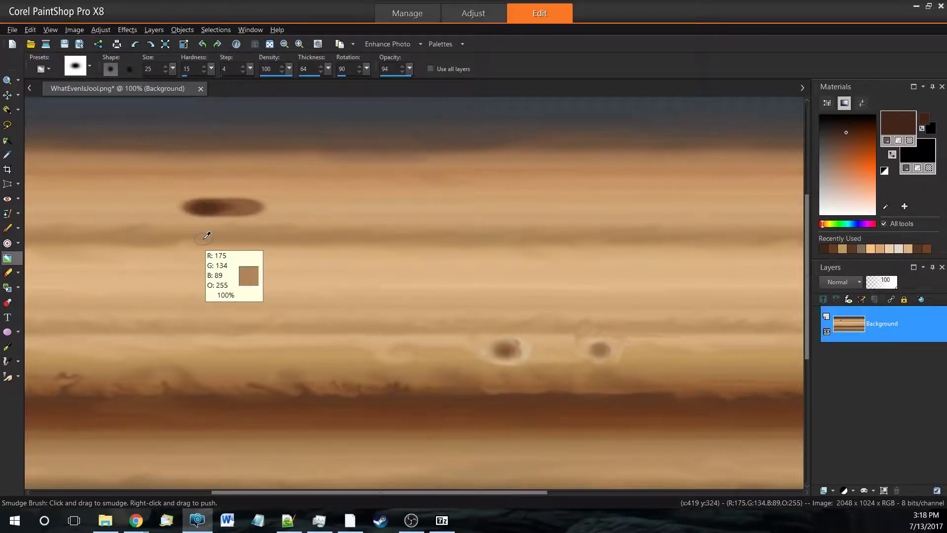
key(ctrl+z)
key(ctrl+z)
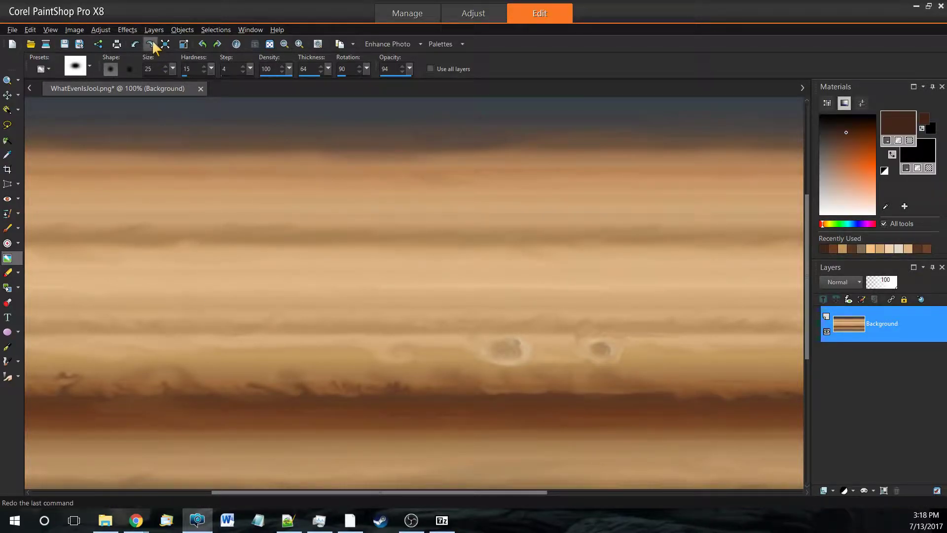
- Paint two short dark brown streaks in the upper tan band
click(150, 45)
click(150, 45)
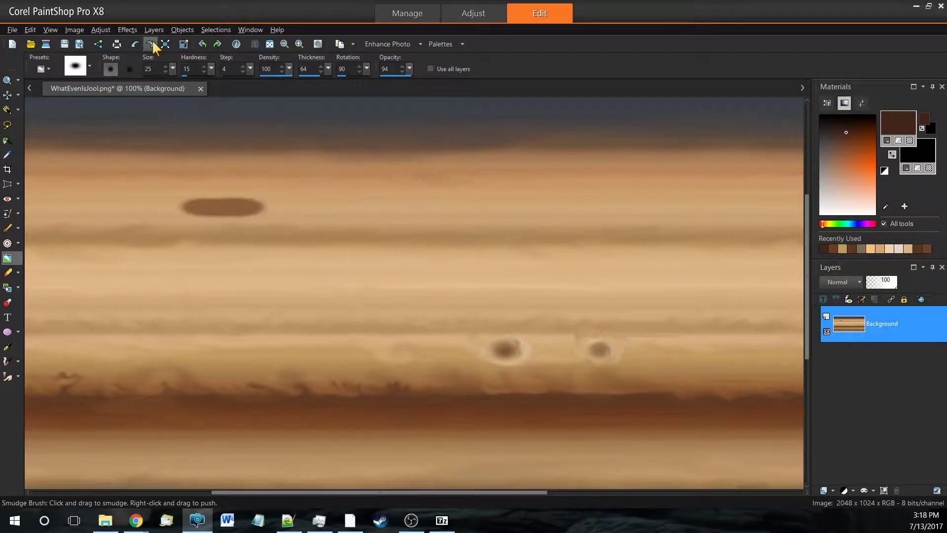
click(135, 45)
click(8, 228)
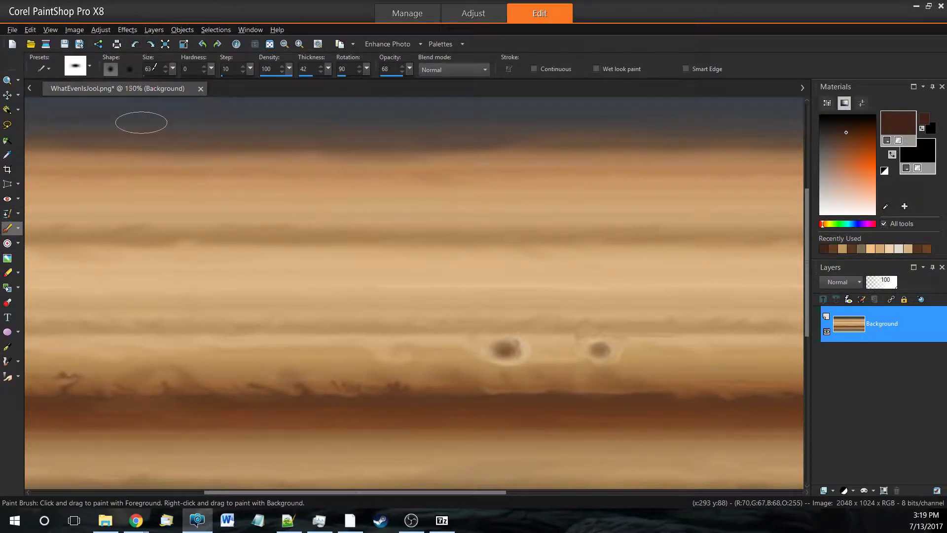
scroll(144, 118, up, 1)
text(19)
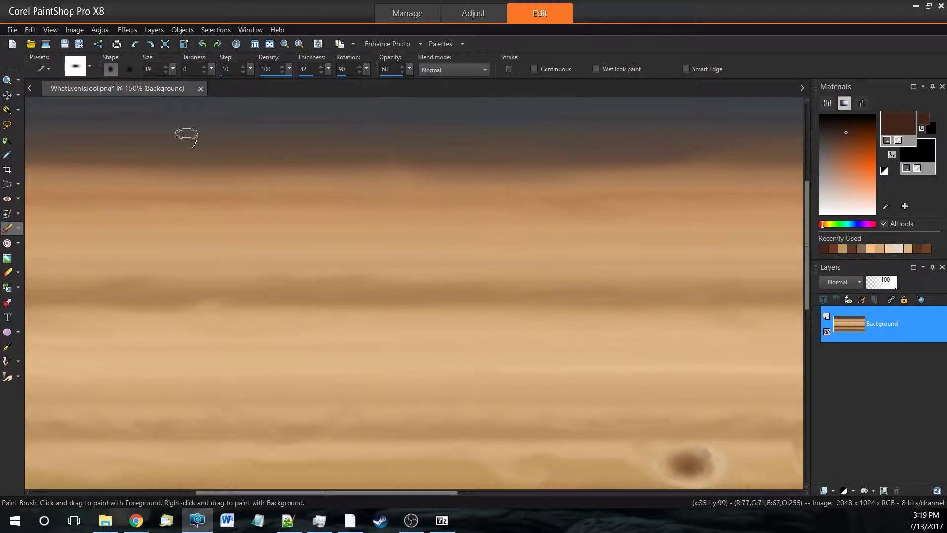
drag(223, 262, 285, 260)
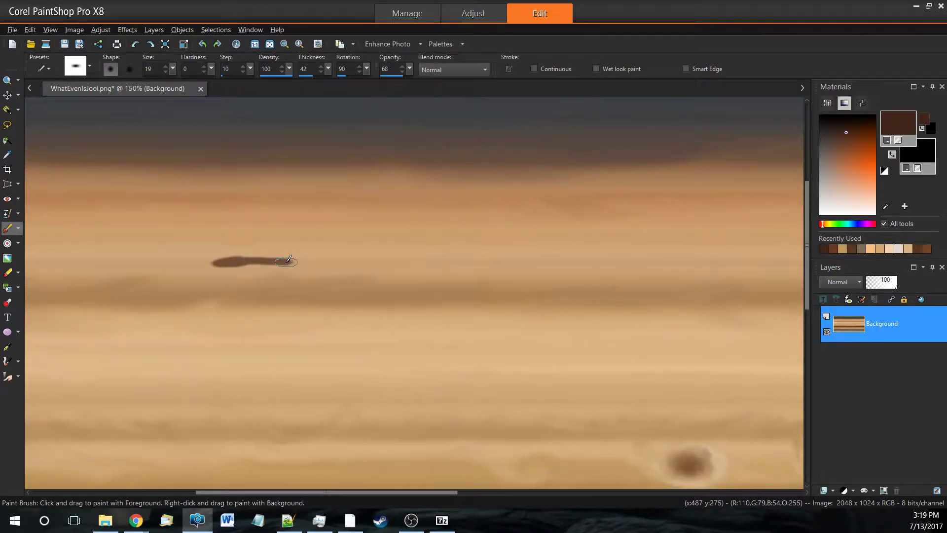
drag(538, 270, 608, 270)
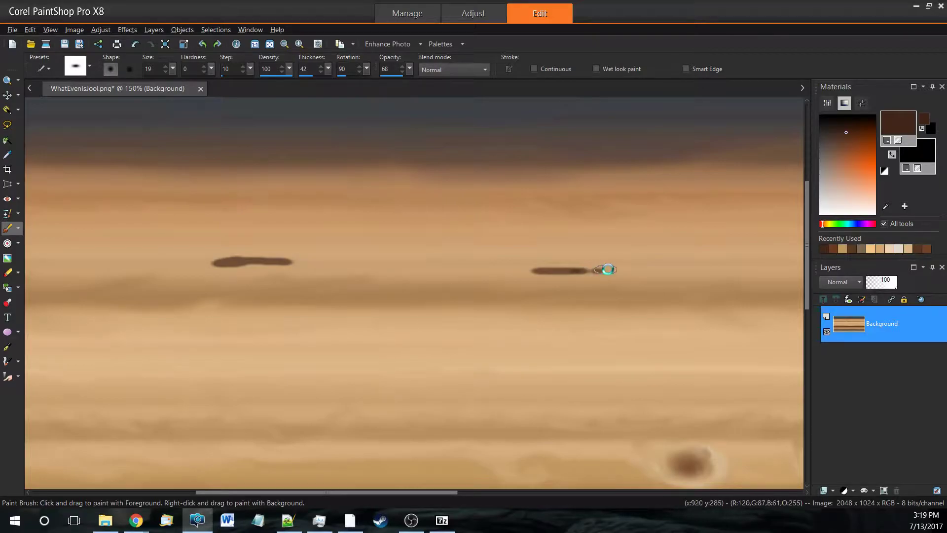
- Smear the left streak rightward into a tapering wisp
scroll(120, 228, up, 1)
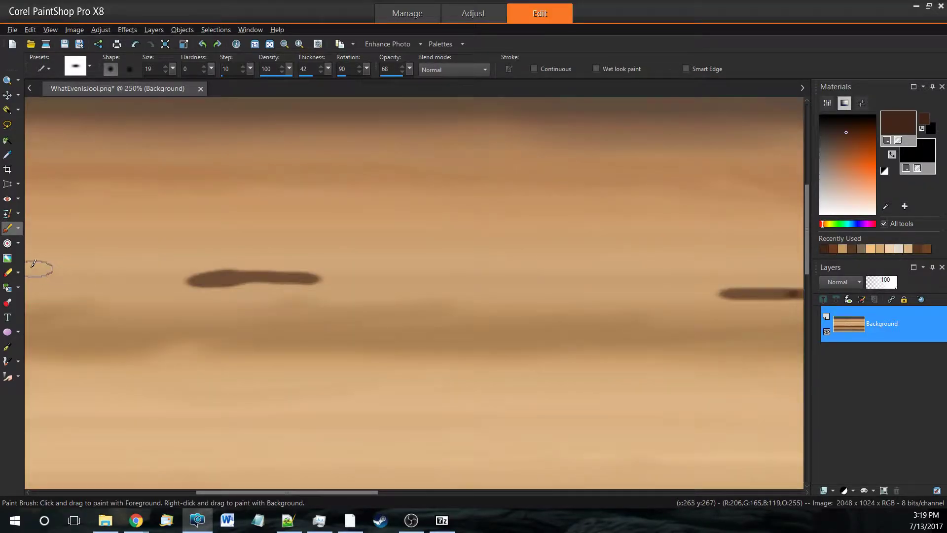
click(8, 258)
drag(179, 275, 503, 280)
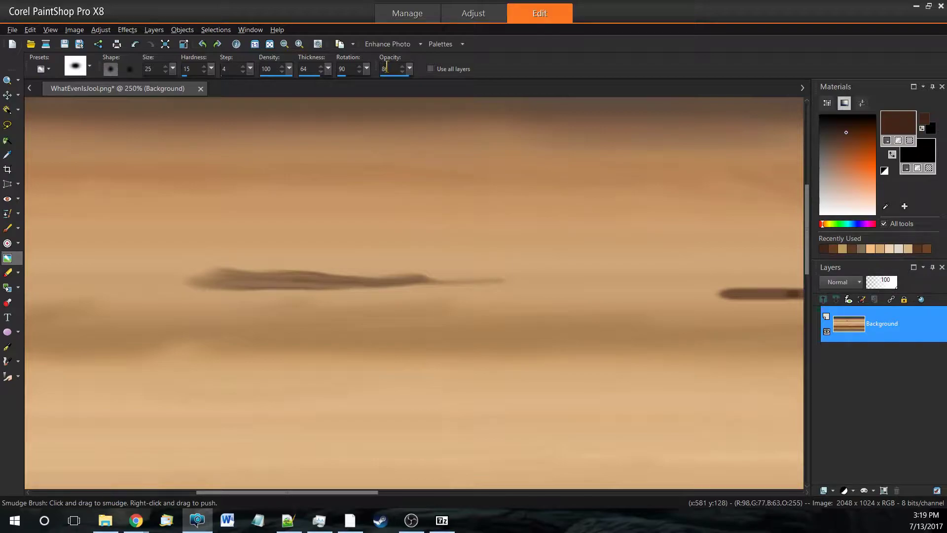
- Pull both dark streaks out into long, thin tapering tails
mouse_move(435, 295)
mouse_down()
mouse_move(519, 277)
mouse_move(552, 284)
mouse_up()
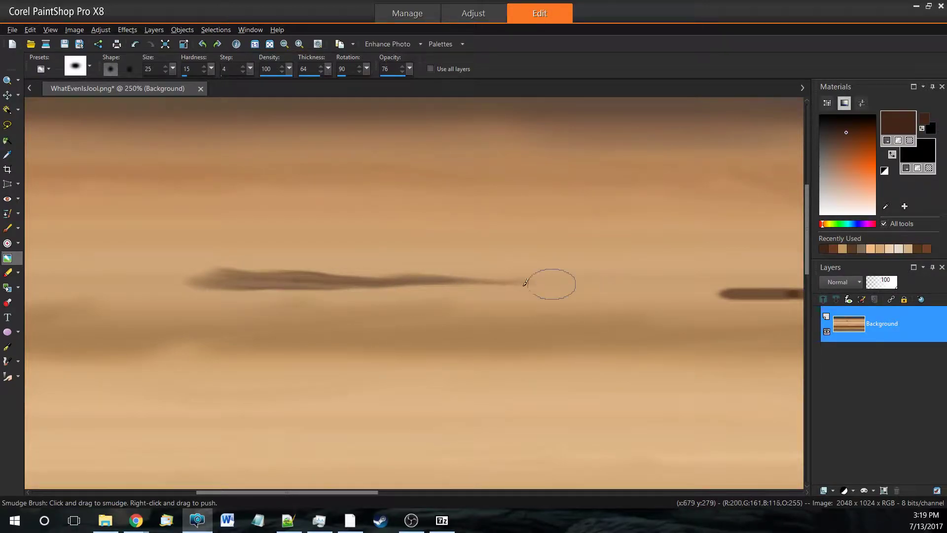
drag(377, 492, 455, 492)
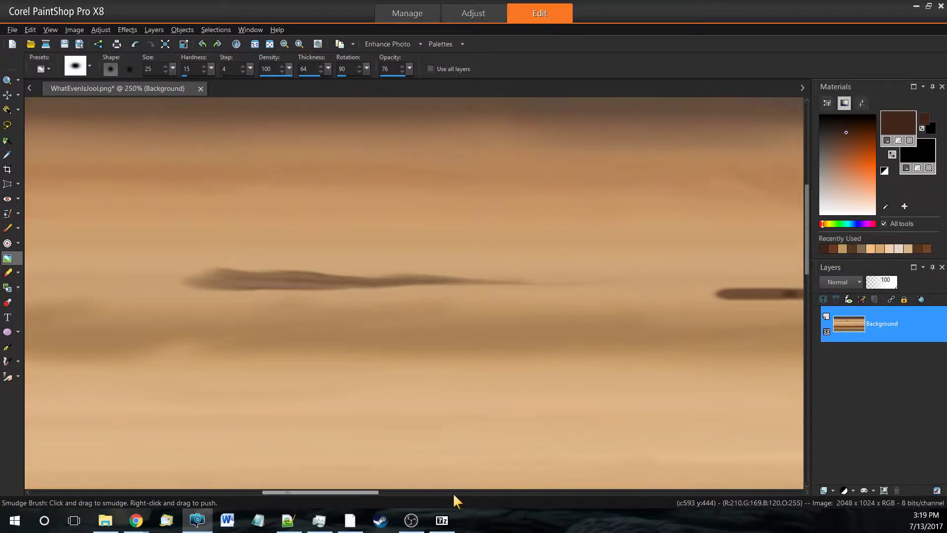
mouse_move(321, 281)
mouse_down()
mouse_move(389, 293)
mouse_move(489, 280)
mouse_move(503, 290)
mouse_move(648, 296)
mouse_up()
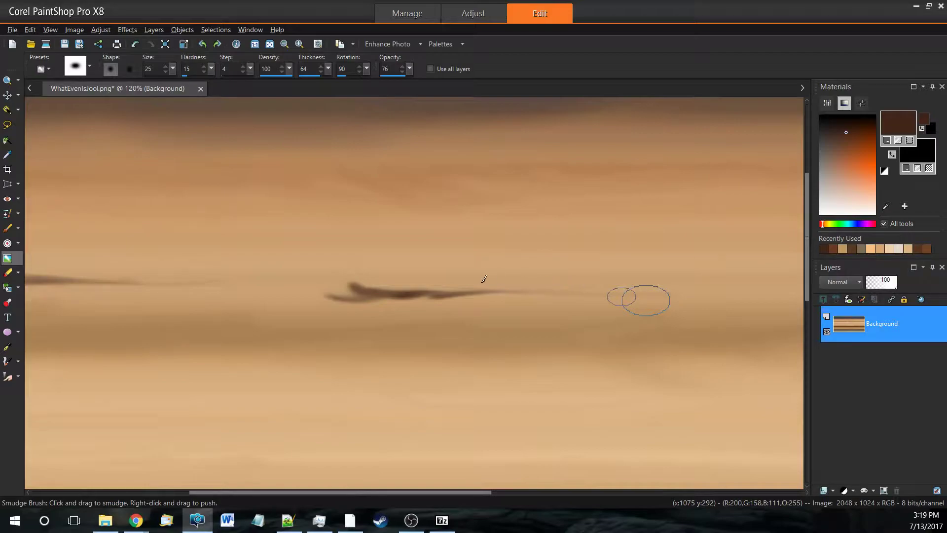
scroll(459, 281, down, 3)
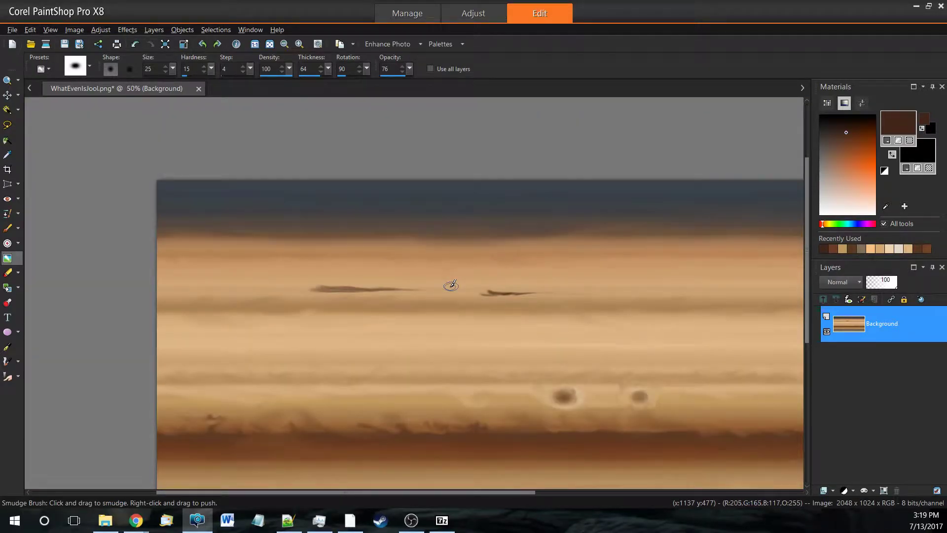
scroll(451, 285, down, 1)
scroll(335, 377, up, 2)
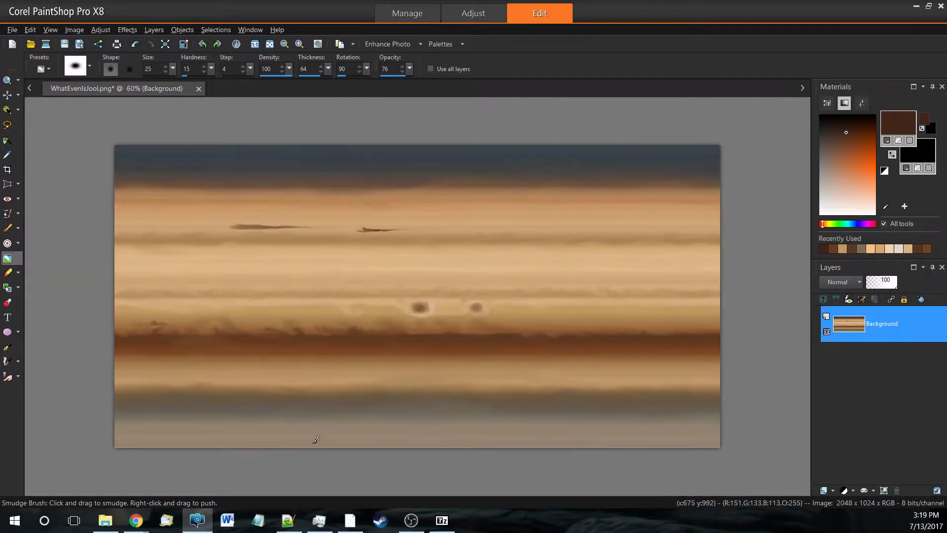
scroll(310, 467, up, 1)
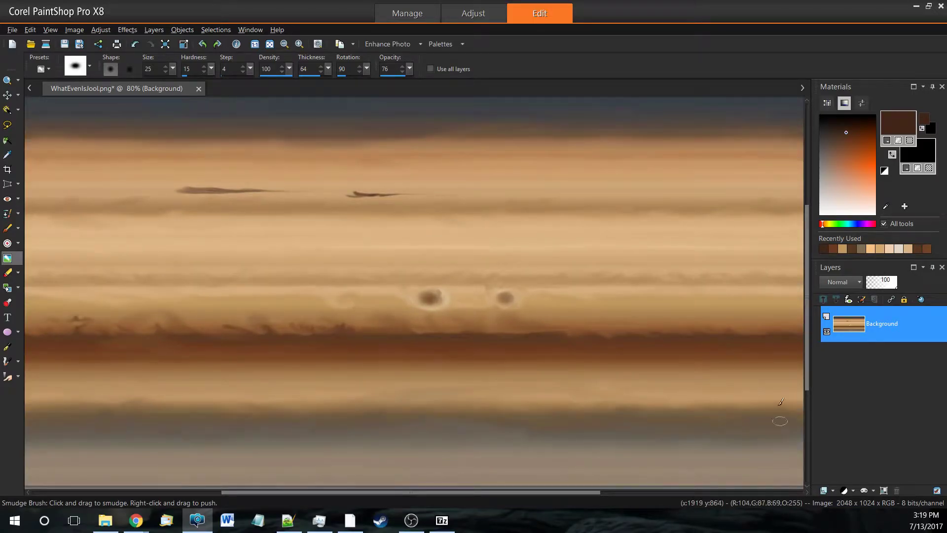
scroll(805, 370, up, 2)
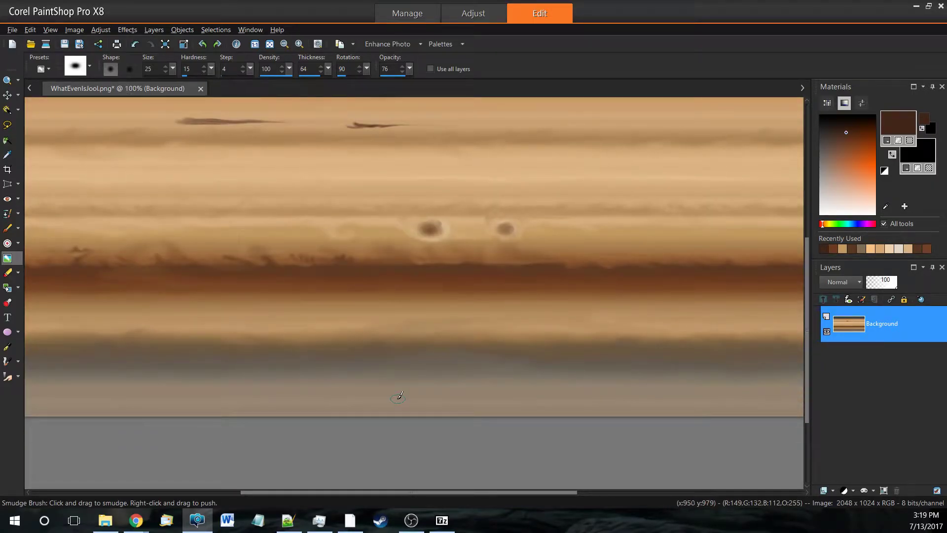
scroll(346, 436, up, 1)
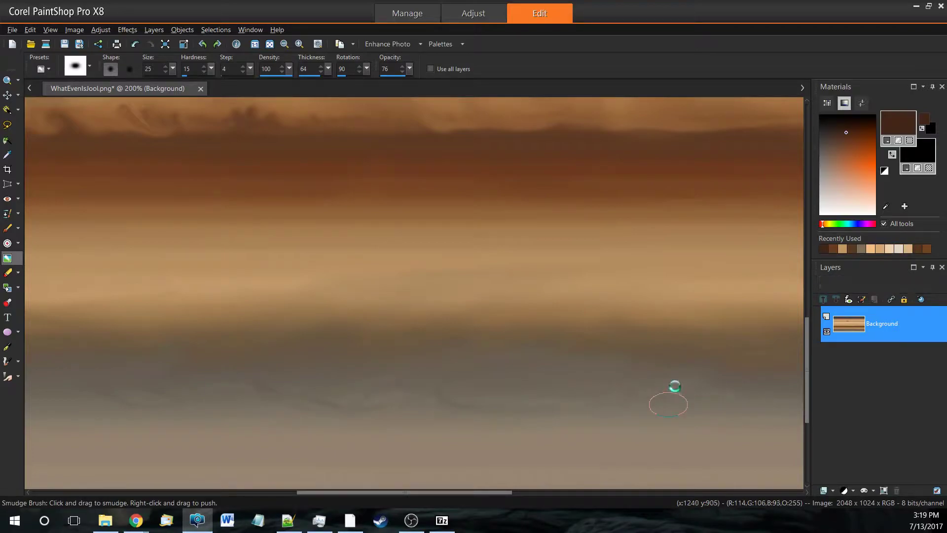
- Smudge the wavy lower band edge into soft wisps, undo the last stroke, and preview in-game
drag(402, 348, 552, 304)
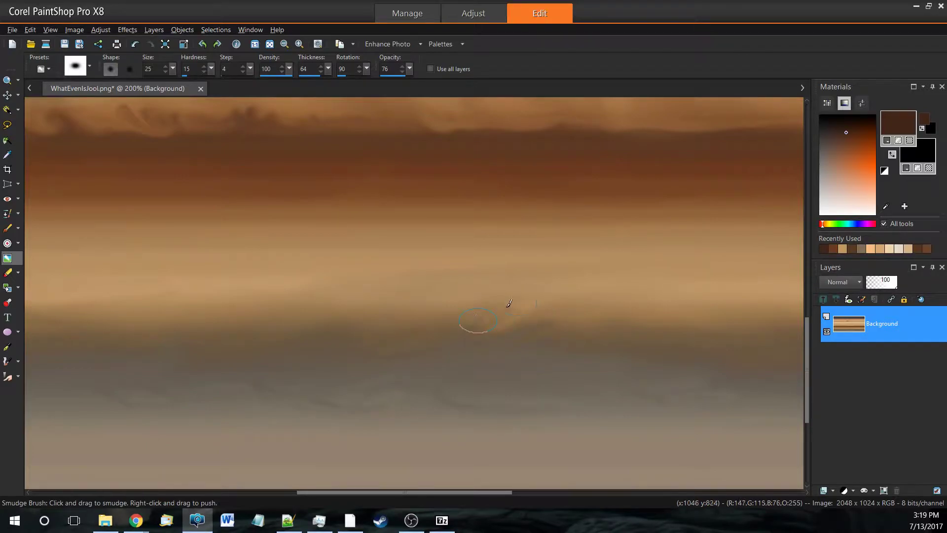
drag(509, 303, 424, 306)
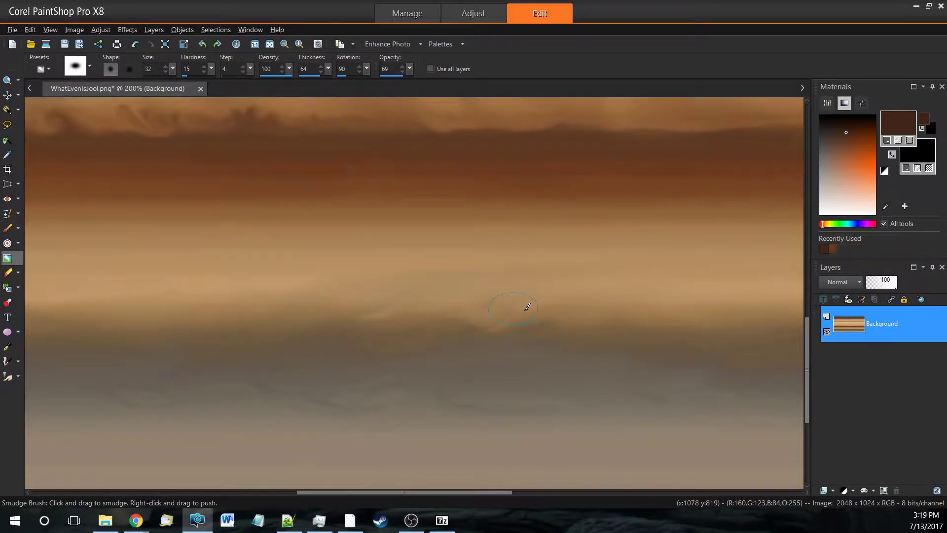
drag(525, 311, 389, 301)
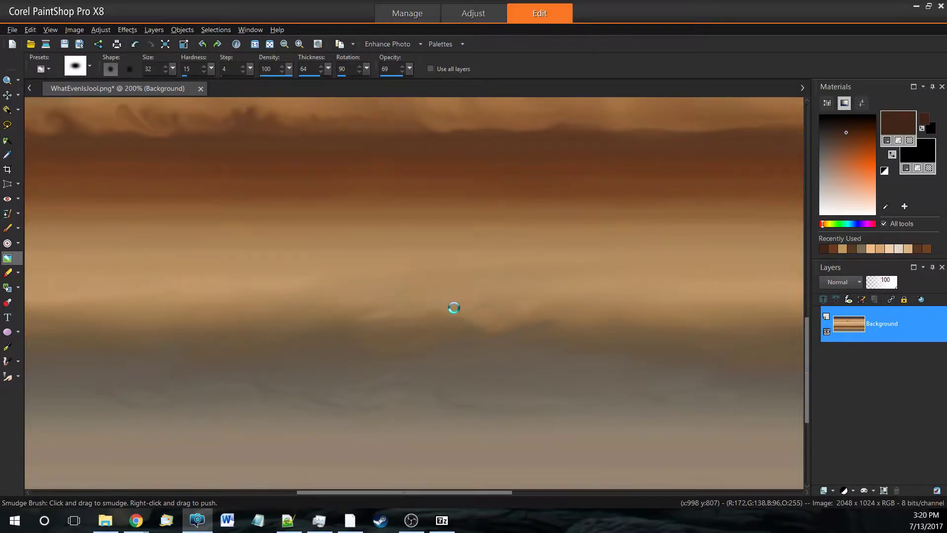
drag(450, 309, 533, 294)
scroll(671, 312, down, 1)
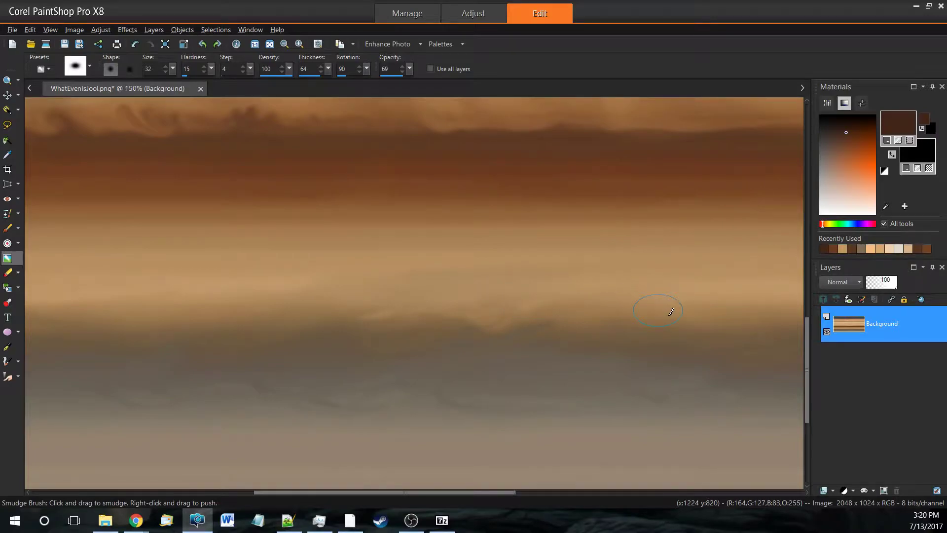
scroll(658, 313, down, 3)
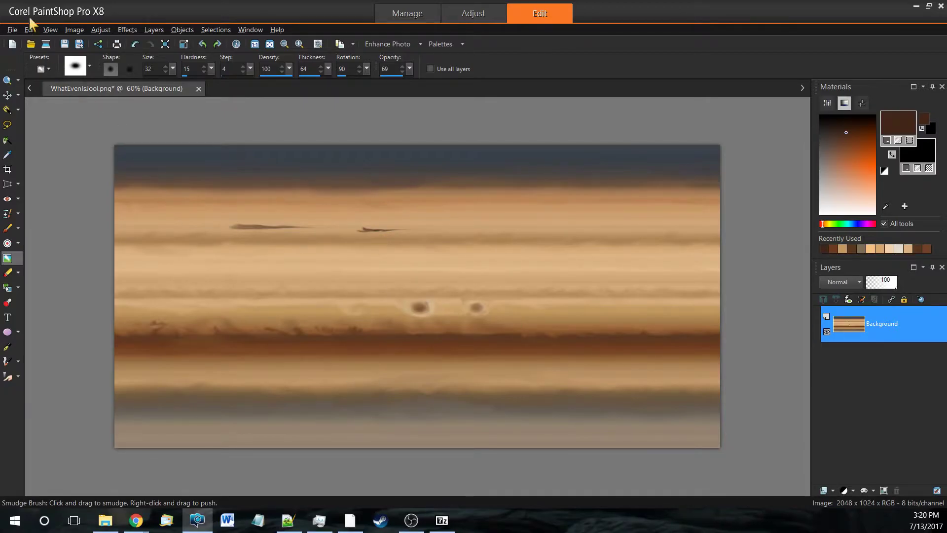
click(30, 29)
click(32, 95)
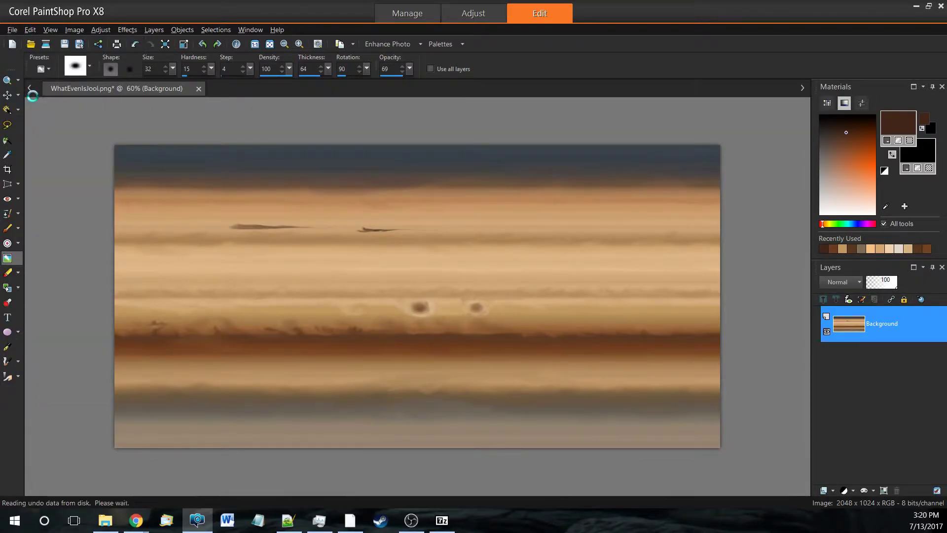
click(411, 520)
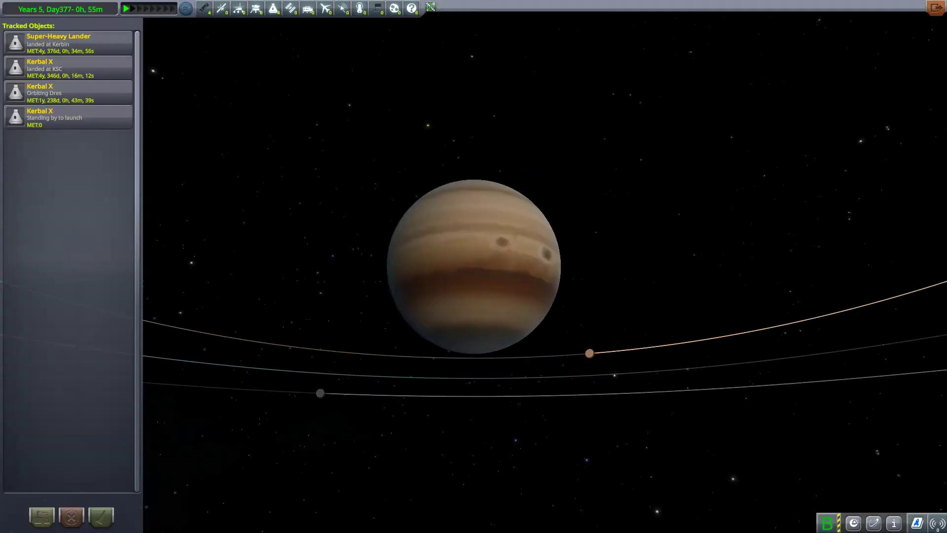
- Orbit and zoom onto Jool in map view, varying time warp to watch the texture rotate
mouse_move(614, 250)
mouse_down()
mouse_move(485, 374)
mouse_move(338, 434)
mouse_move(413, 327)
mouse_move(543, 345)
mouse_up()
scroll(341, 432, up, 5)
key(period)
key(period)
key(period)
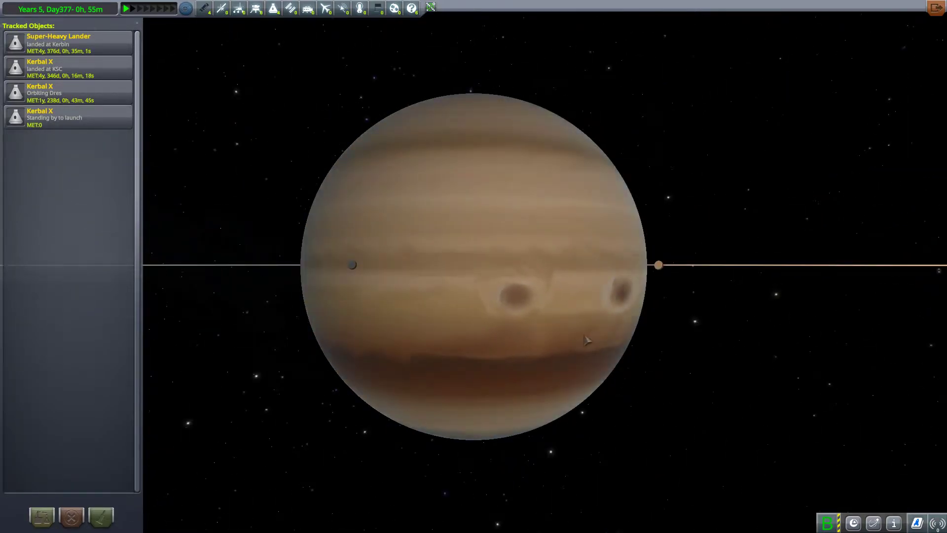
drag(590, 299, 603, 271)
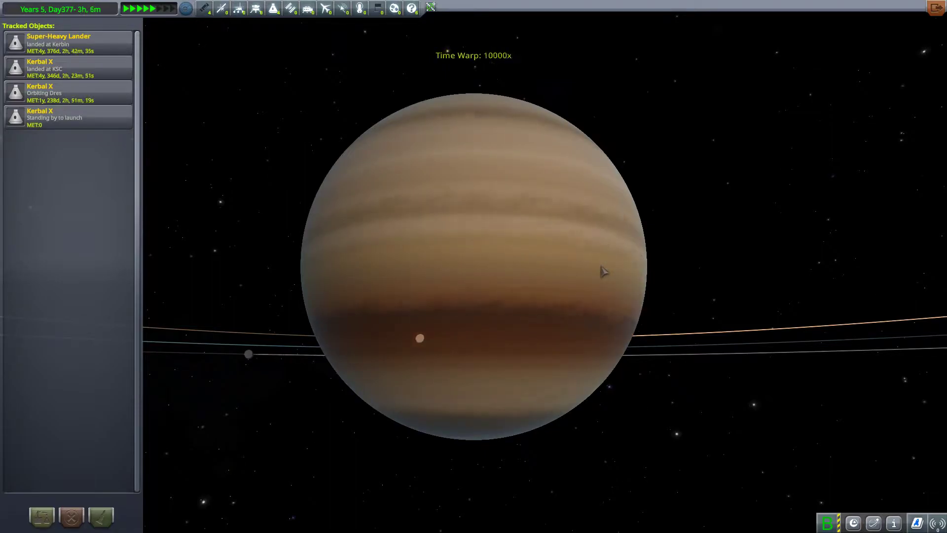
key(comma)
key(comma)
drag(528, 270, 623, 368)
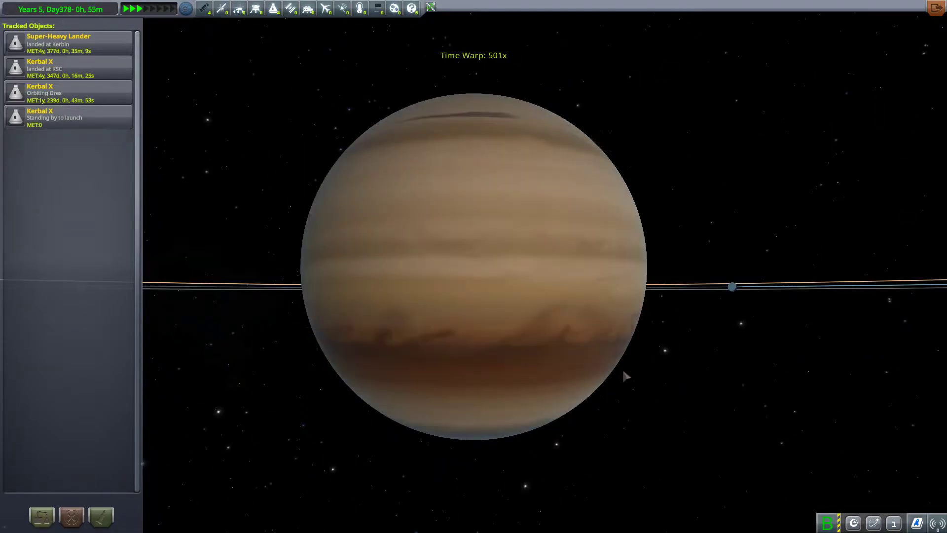
scroll(612, 369, down, 5)
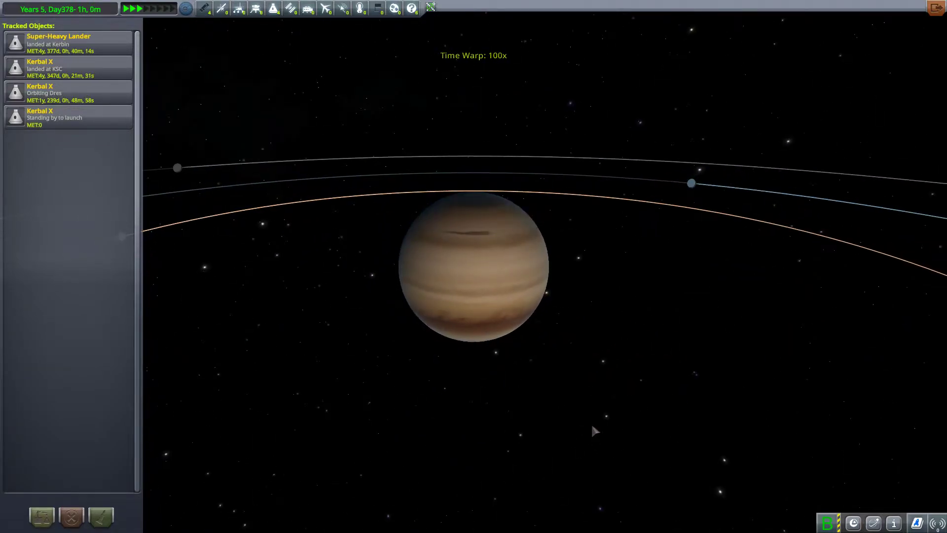
key(period)
key(period)
key(comma)
key(comma)
key(comma)
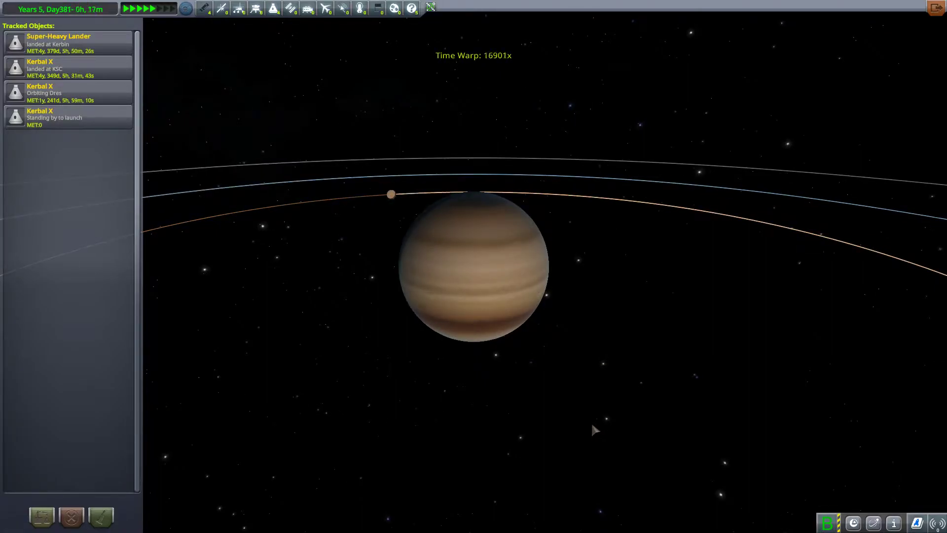
key(comma)
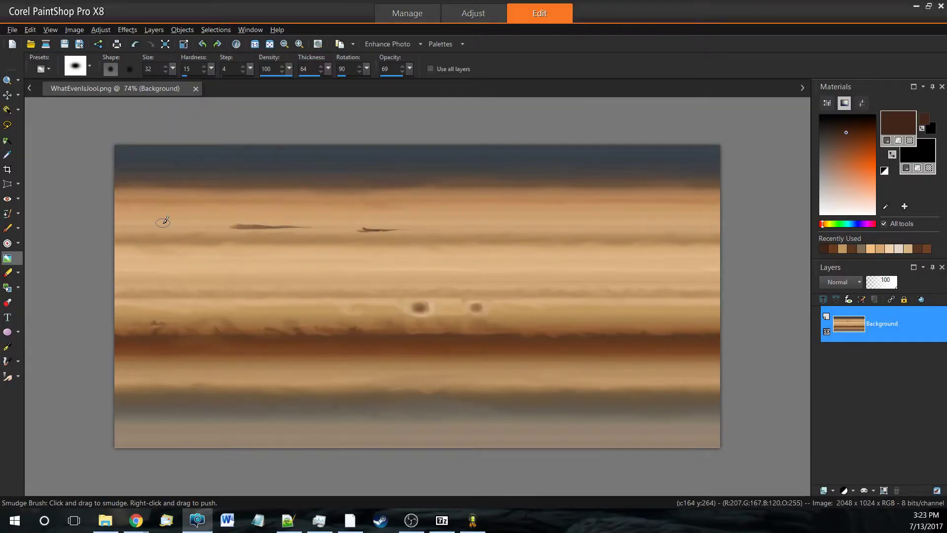
- Sample the upper band's tan and try a size-58 stroke over the left streak, then undo it
scroll(115, 185, up, 1)
click(7, 154)
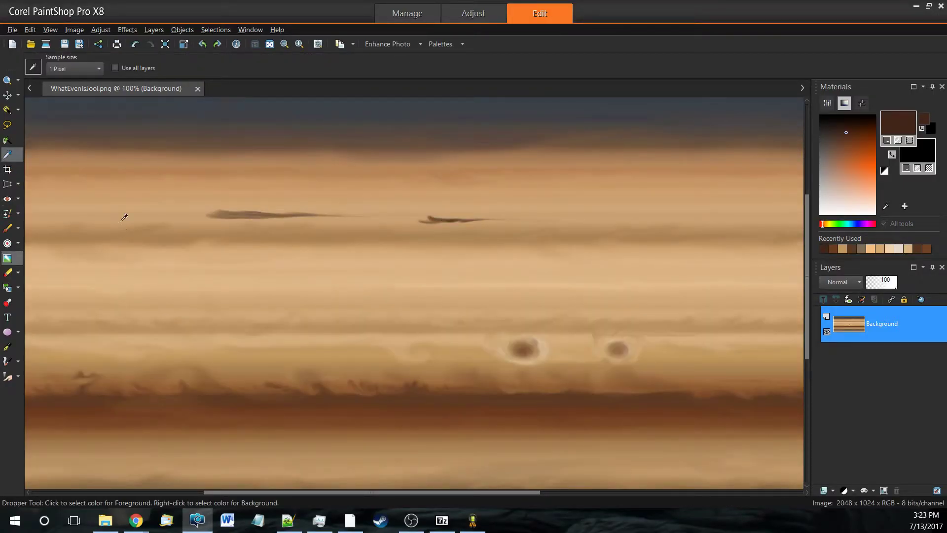
click(158, 230)
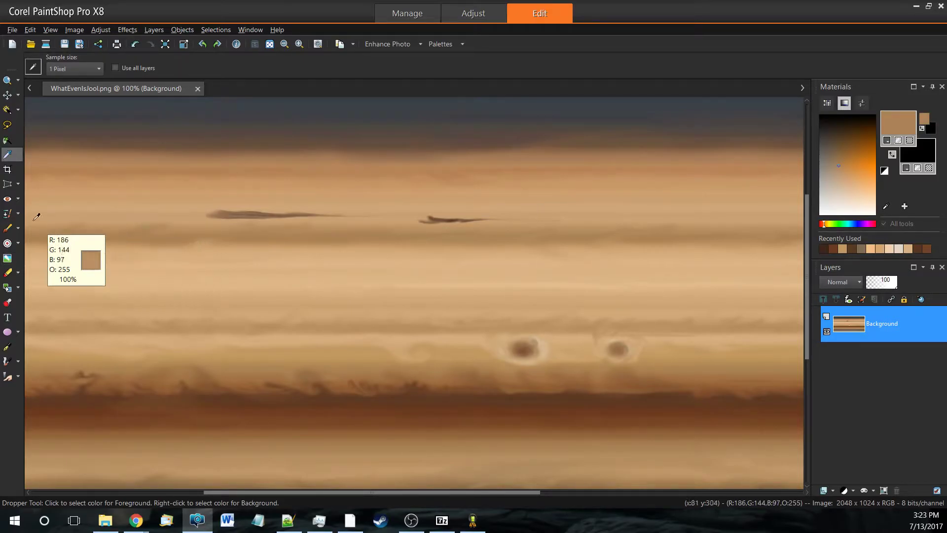
click(8, 229)
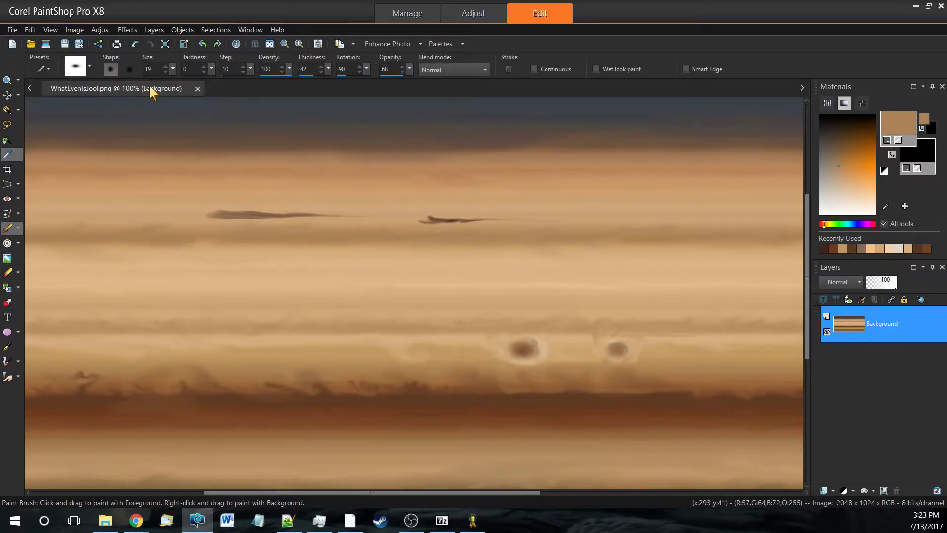
text(8)
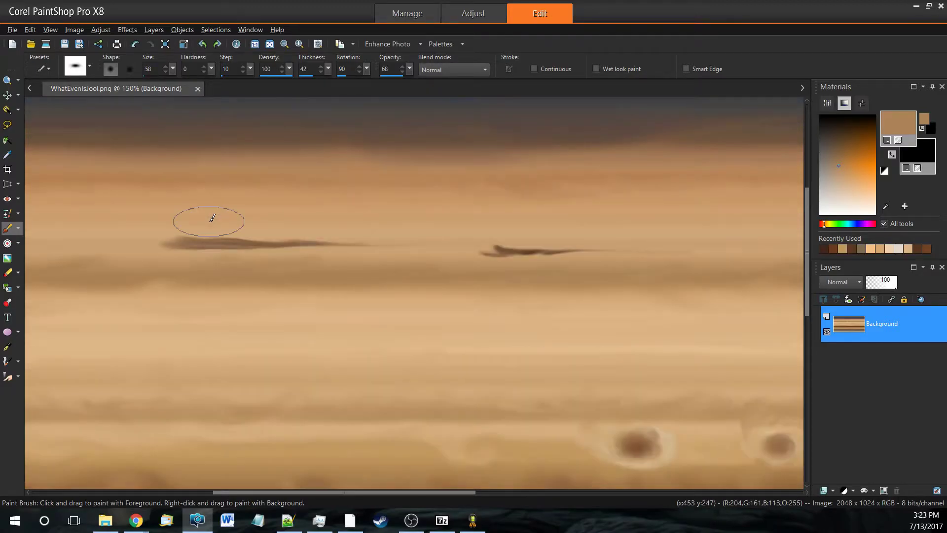
mouse_move(188, 241)
mouse_down()
mouse_move(300, 240)
mouse_move(269, 239)
mouse_up()
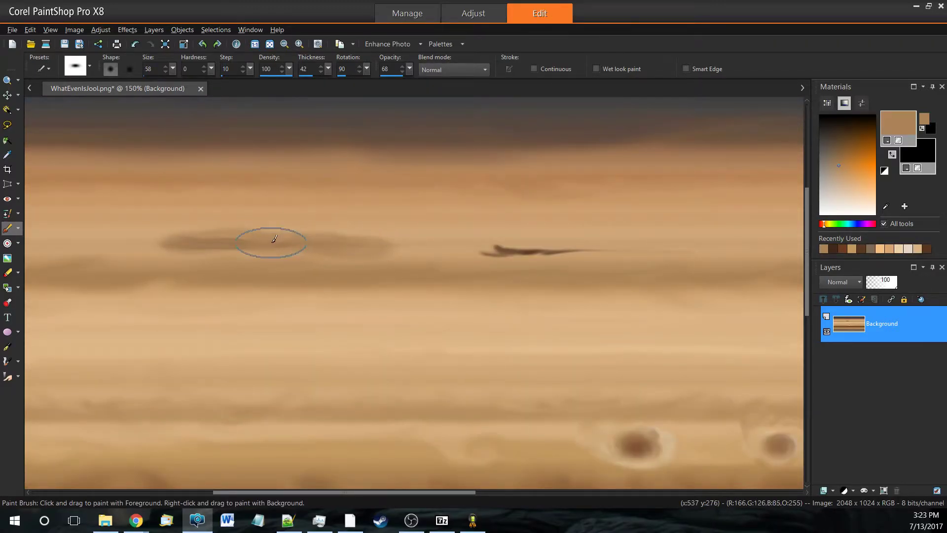
key(ctrl+z)
key(ctrl+z)
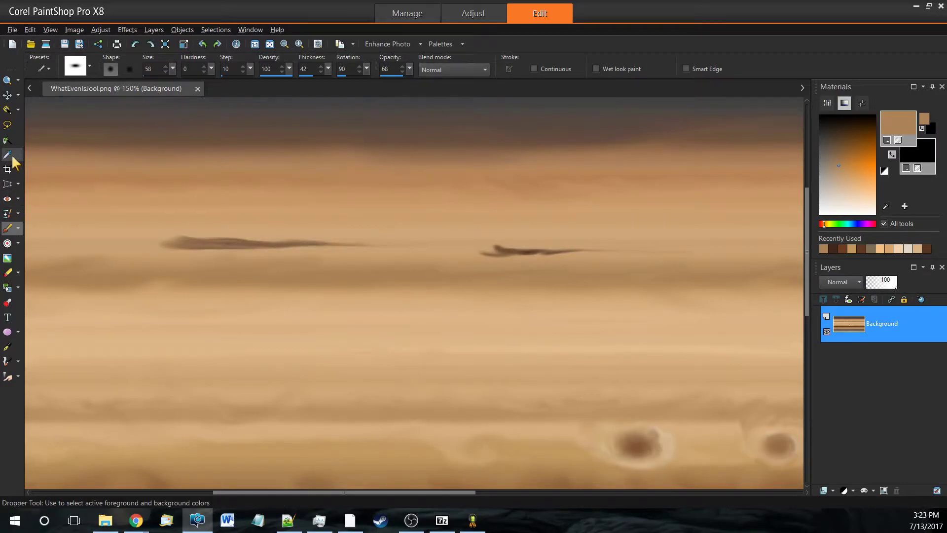
click(7, 154)
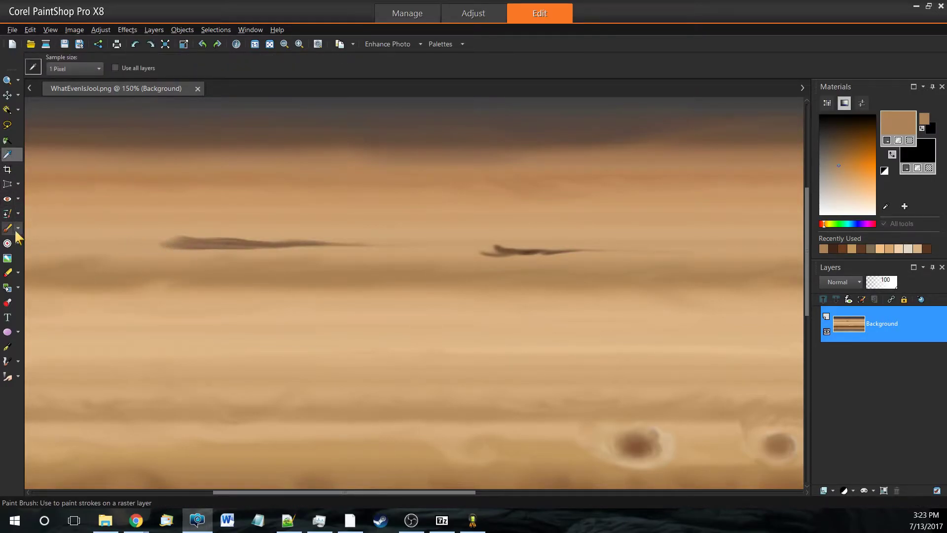
- Paint out both dark streaks with a size-38 Clone Brush in Normal blend mode
click(8, 213)
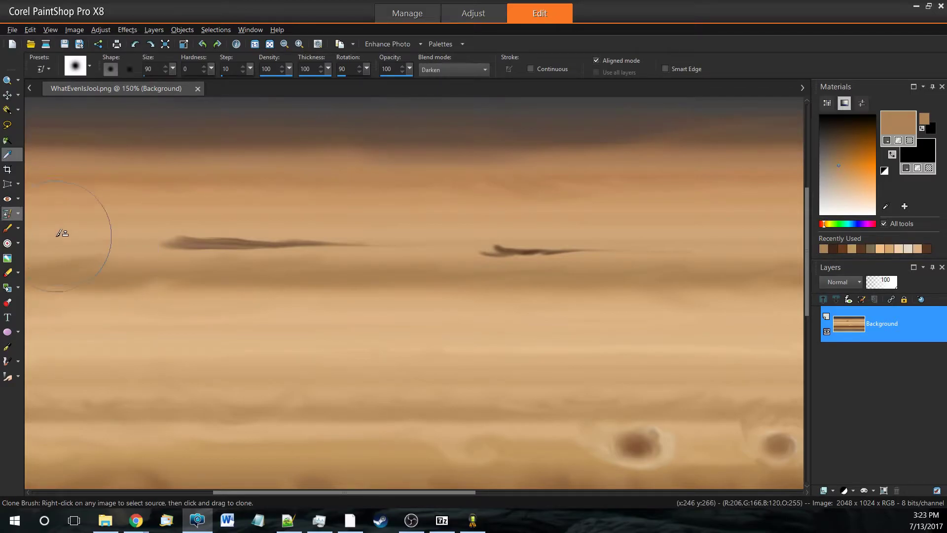
drag(149, 78, 153, 64)
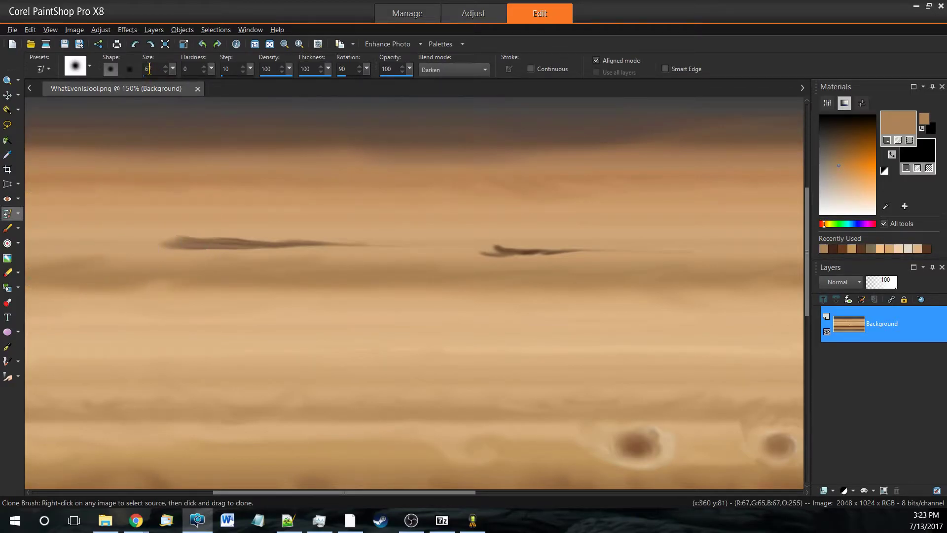
click(165, 242)
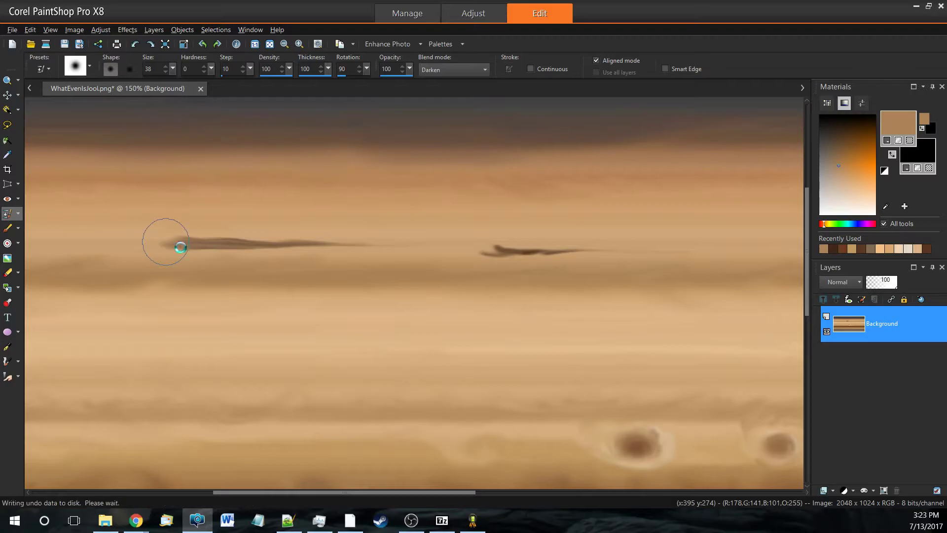
click(434, 70)
drag(165, 237, 685, 245)
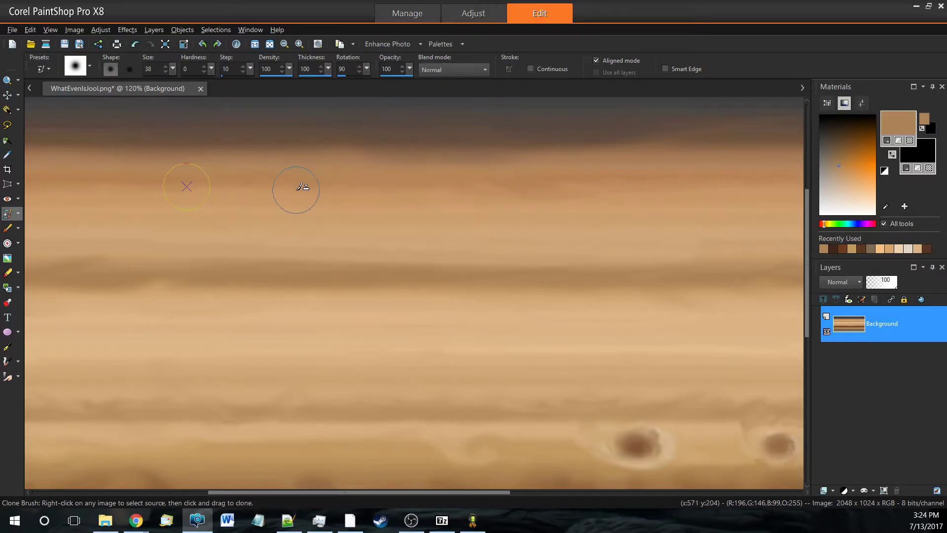
scroll(297, 190, down, 2)
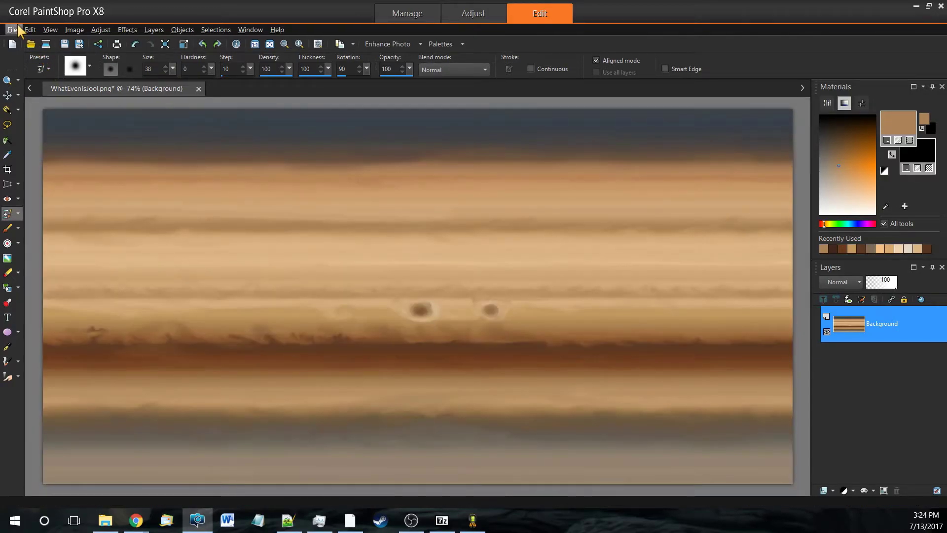
- Save the texture and switch to Kerbal Space Program to preview it
click(18, 31)
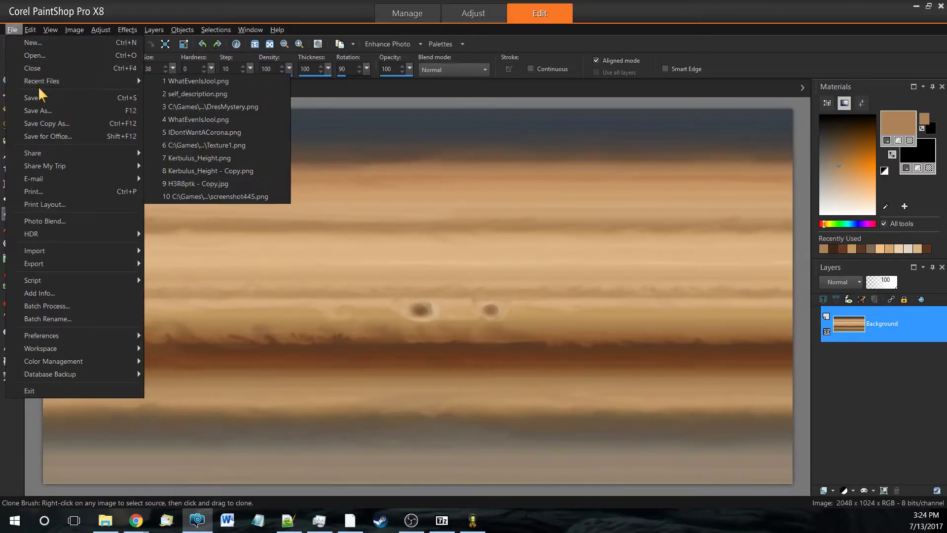
click(29, 102)
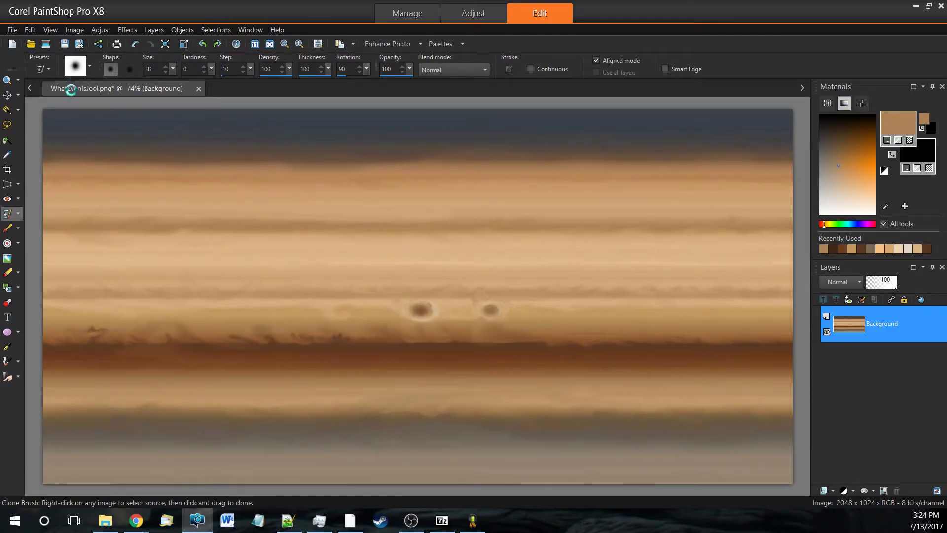
click(473, 520)
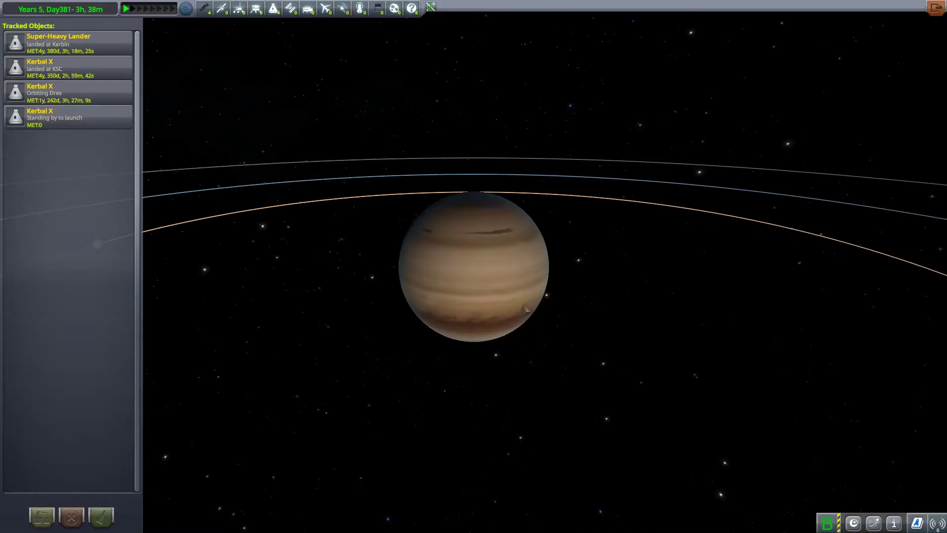
- Zoom in close on Jool, bring time warp back to 1x, and rotate the camera around it
scroll(523, 296, up, 5)
key(period)
key(period)
key(period)
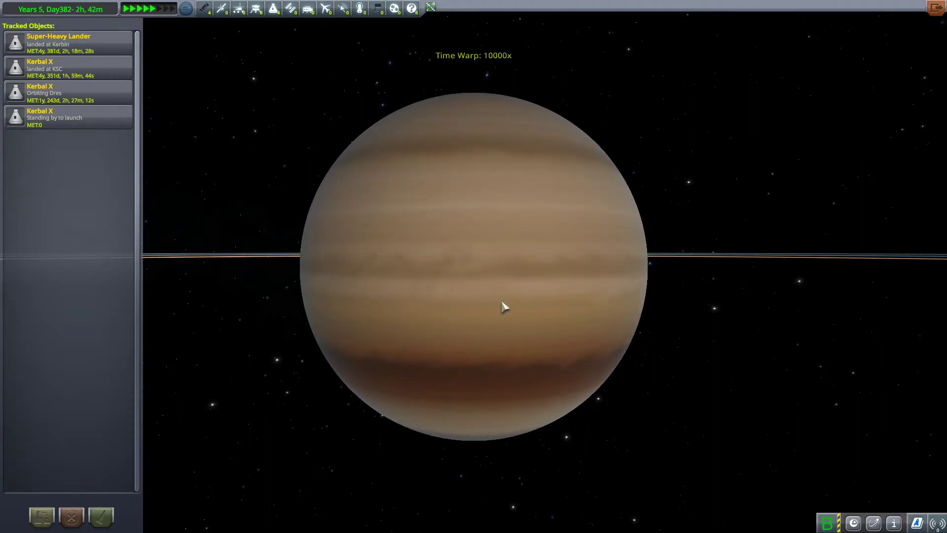
key(comma)
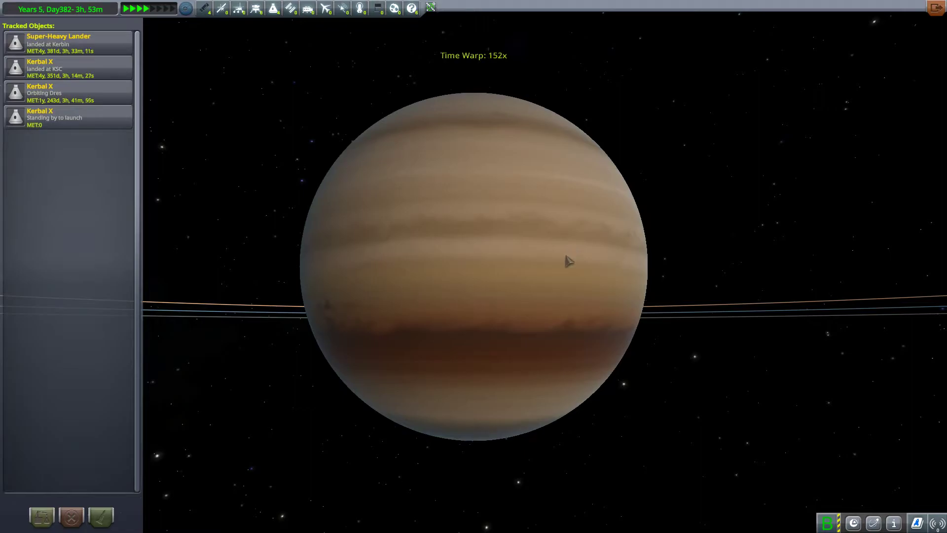
key(comma)
key(comma)
scroll(588, 363, up, 3)
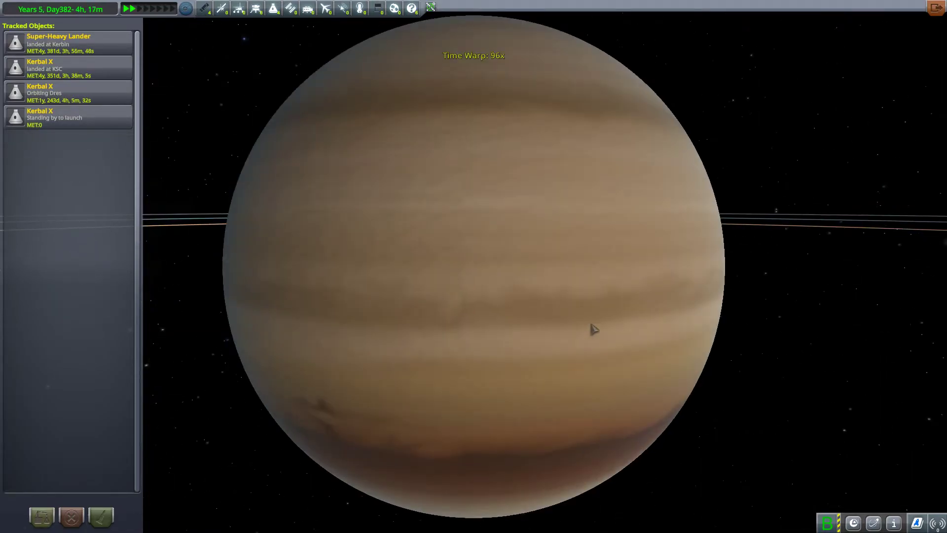
key(comma)
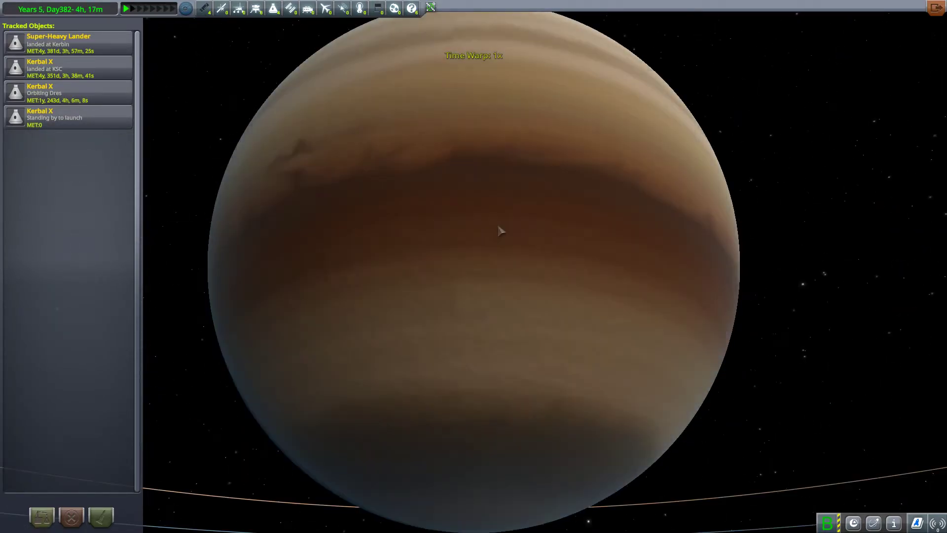
drag(501, 230, 538, 223)
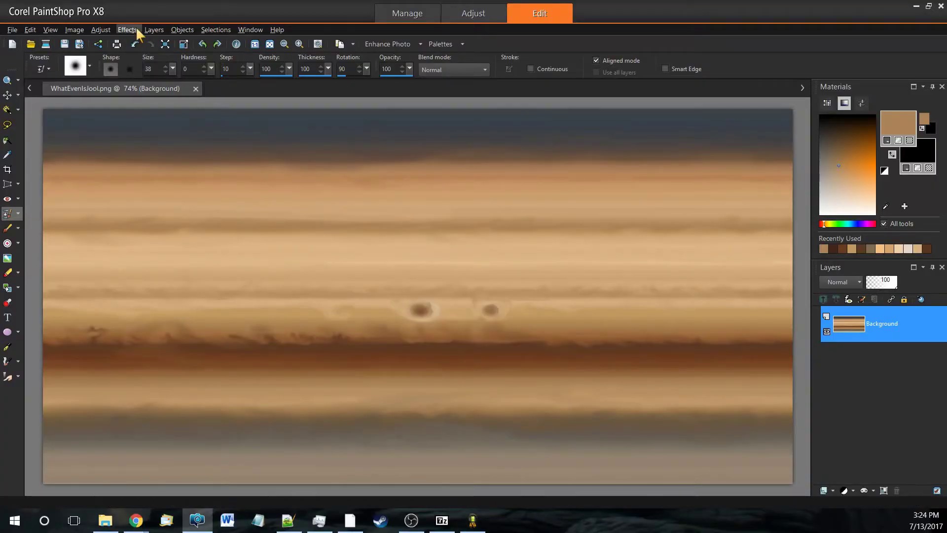
- Offset the texture horizontally by 1024 pixels with Wrap edge mode
click(131, 28)
mouse_move(208, 162)
click(256, 162)
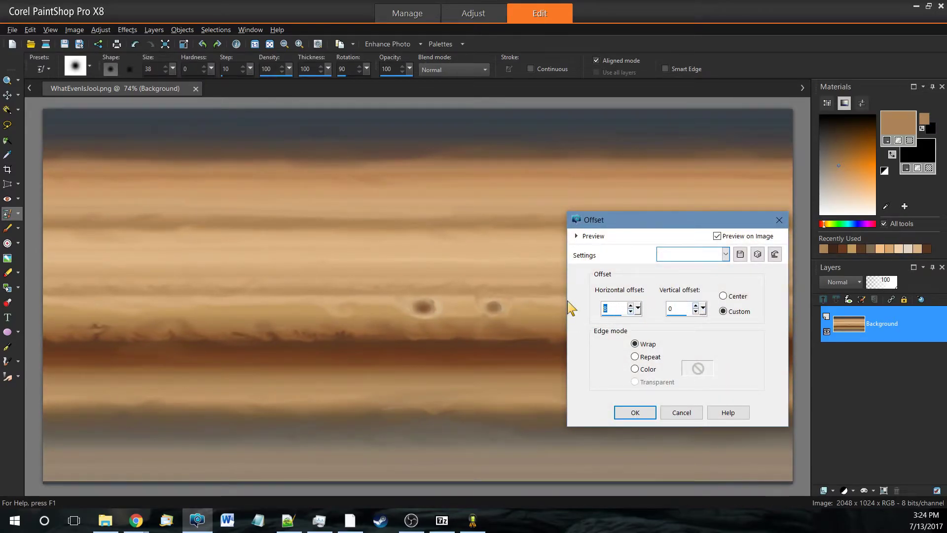
text(0102)
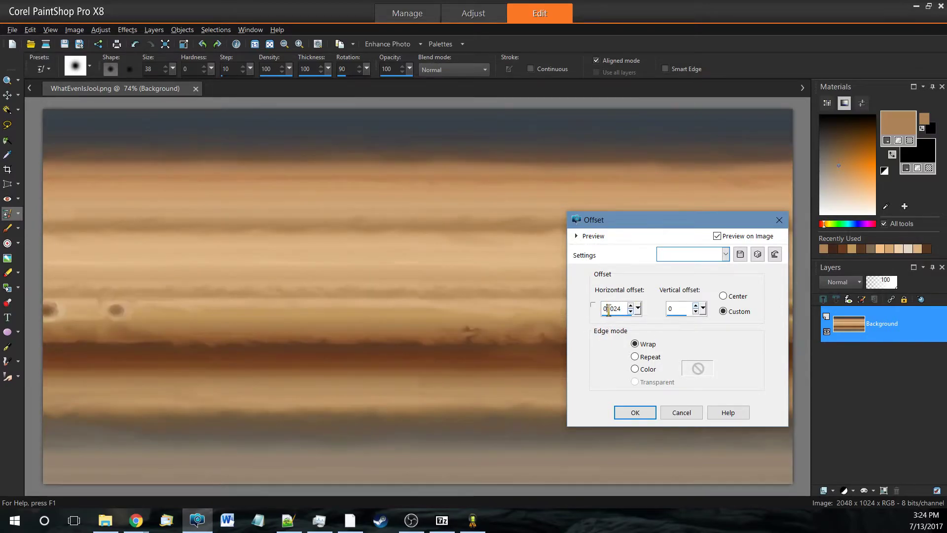
click(635, 413)
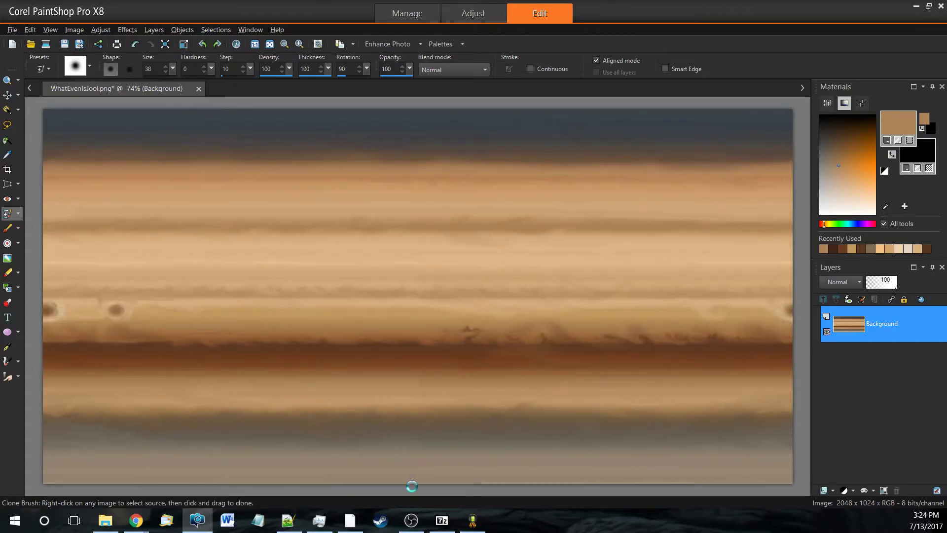
- Clone cloud-band texture over the centre seam in the upper and lower bands
scroll(414, 243, up, 1)
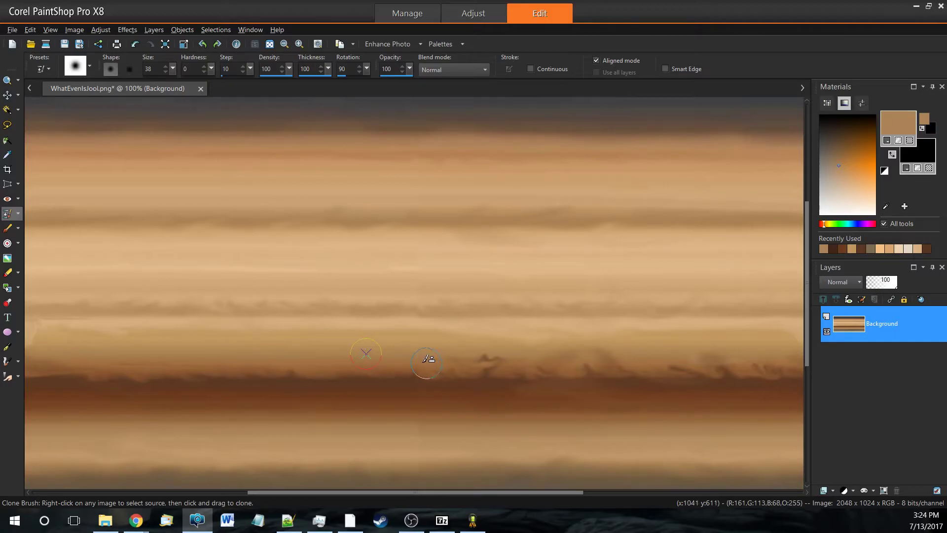
drag(419, 316, 420, 318)
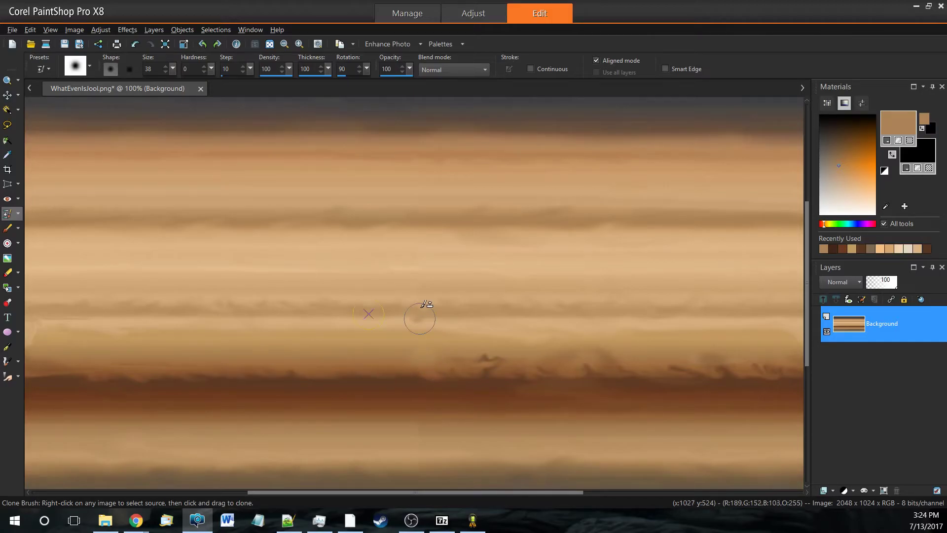
drag(416, 279, 423, 277)
mouse_move(417, 262)
mouse_down()
mouse_move(423, 265)
mouse_move(404, 158)
mouse_move(420, 146)
mouse_up()
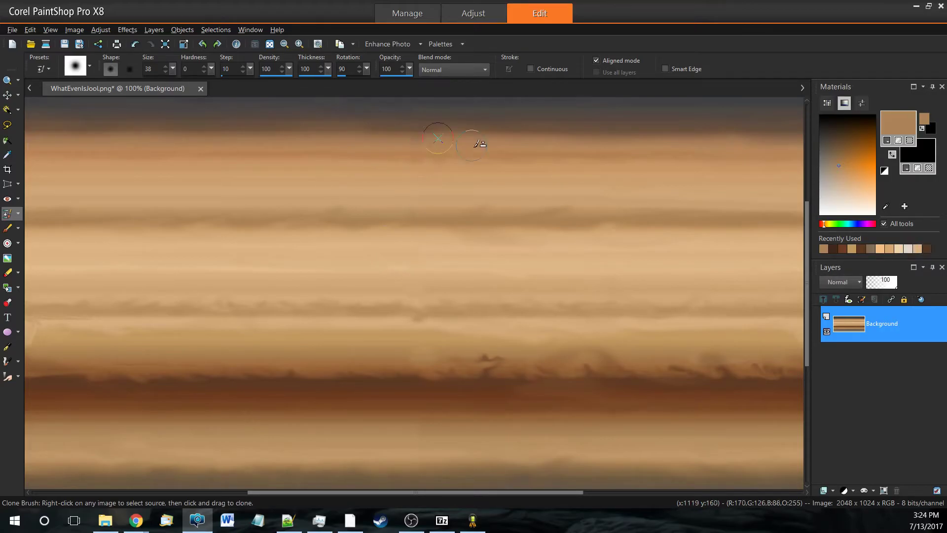
key(ctrl+alt+w)
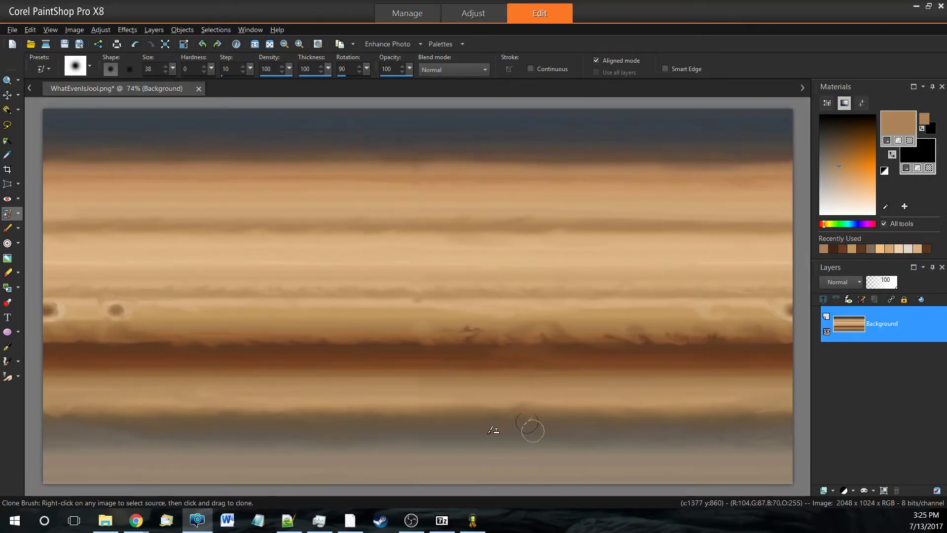
drag(400, 389, 428, 383)
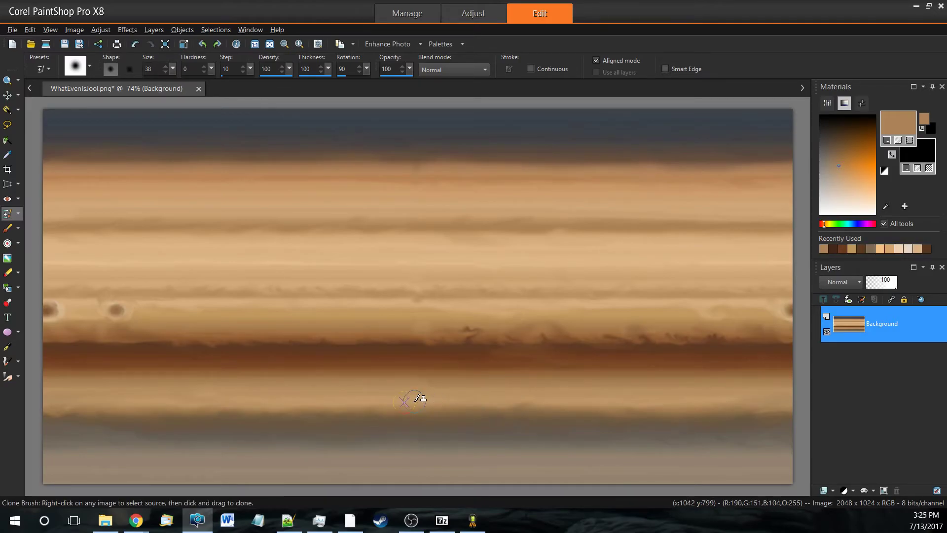
right_click(405, 302)
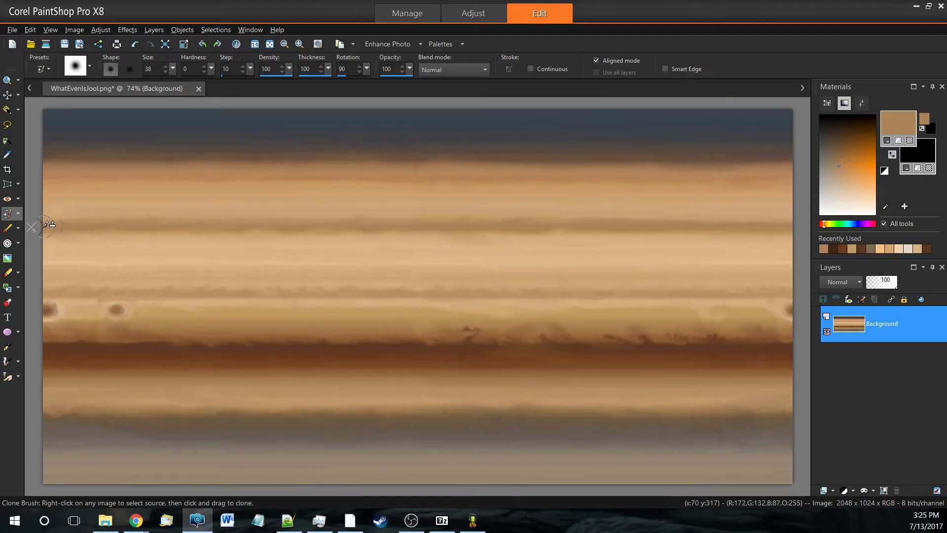
click(8, 258)
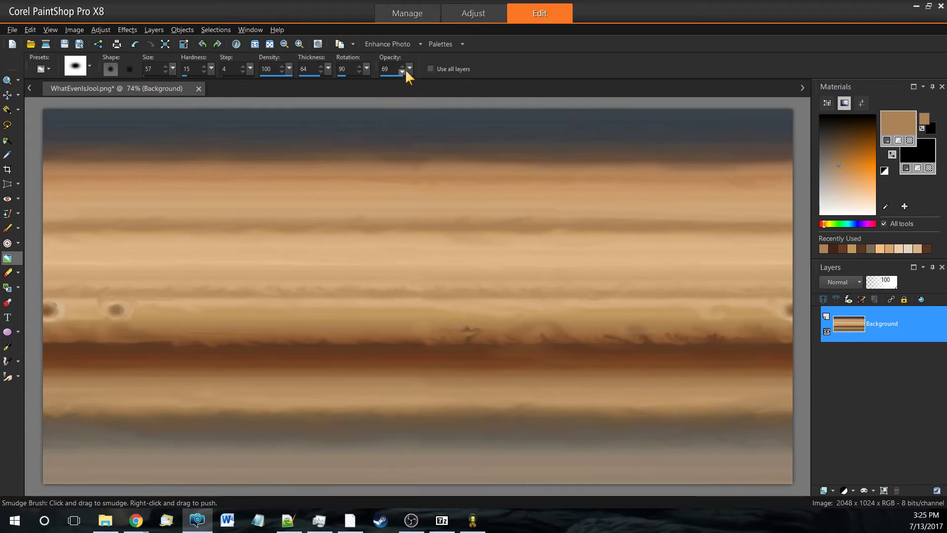
- Set Smudge Brush opacity to 86 and smudge the bands across the image centre
drag(409, 70, 418, 74)
drag(399, 276, 469, 271)
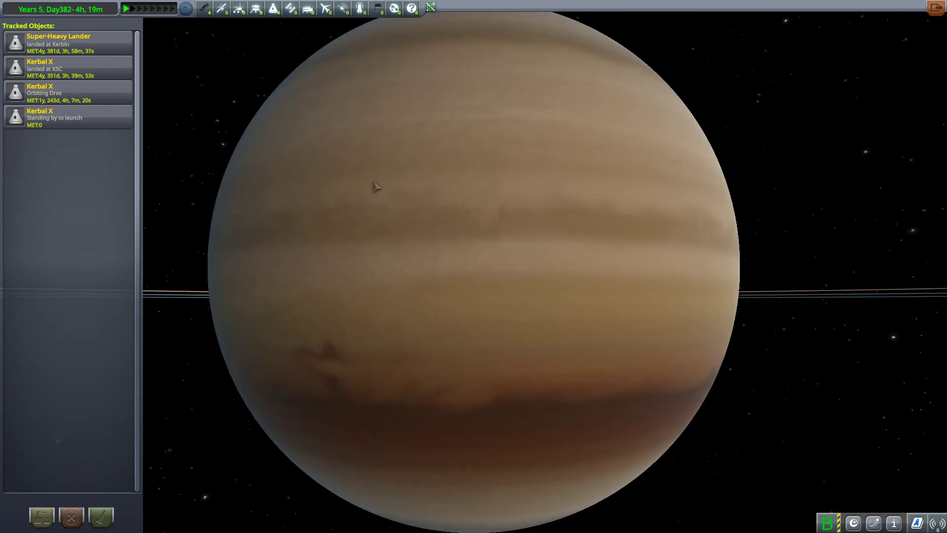
- Zoom the KSP map view far out until Jool is a small disc among its moons' orbits
scroll(431, 324, down, 5)
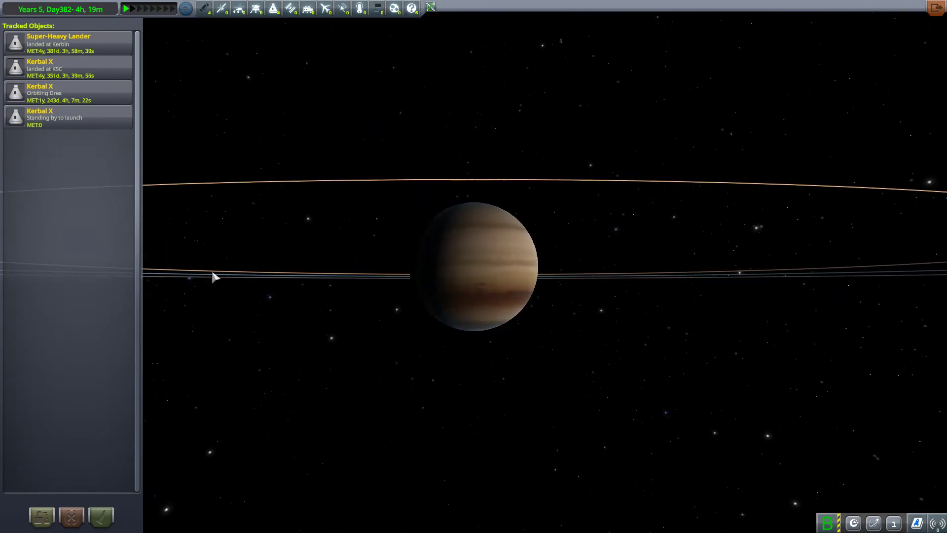